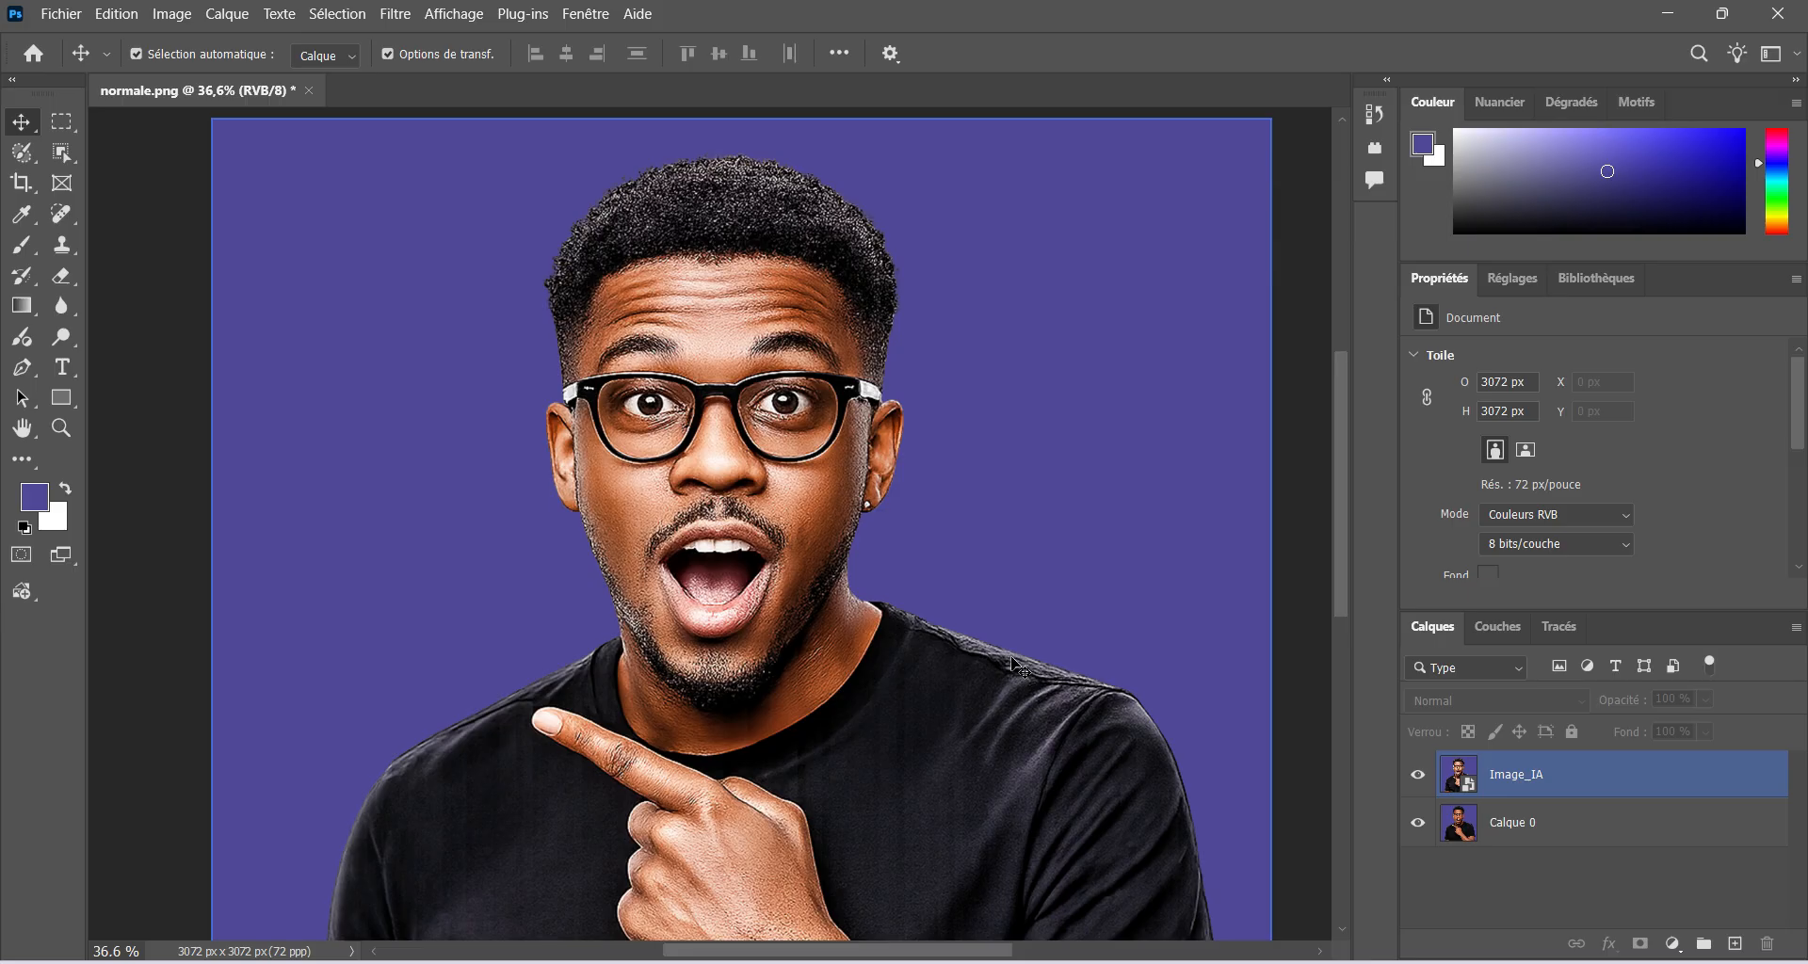
{"action": "scroll", "coordinate": [1017, 666], "scroll_direction": "down", "scroll_amount": 1}
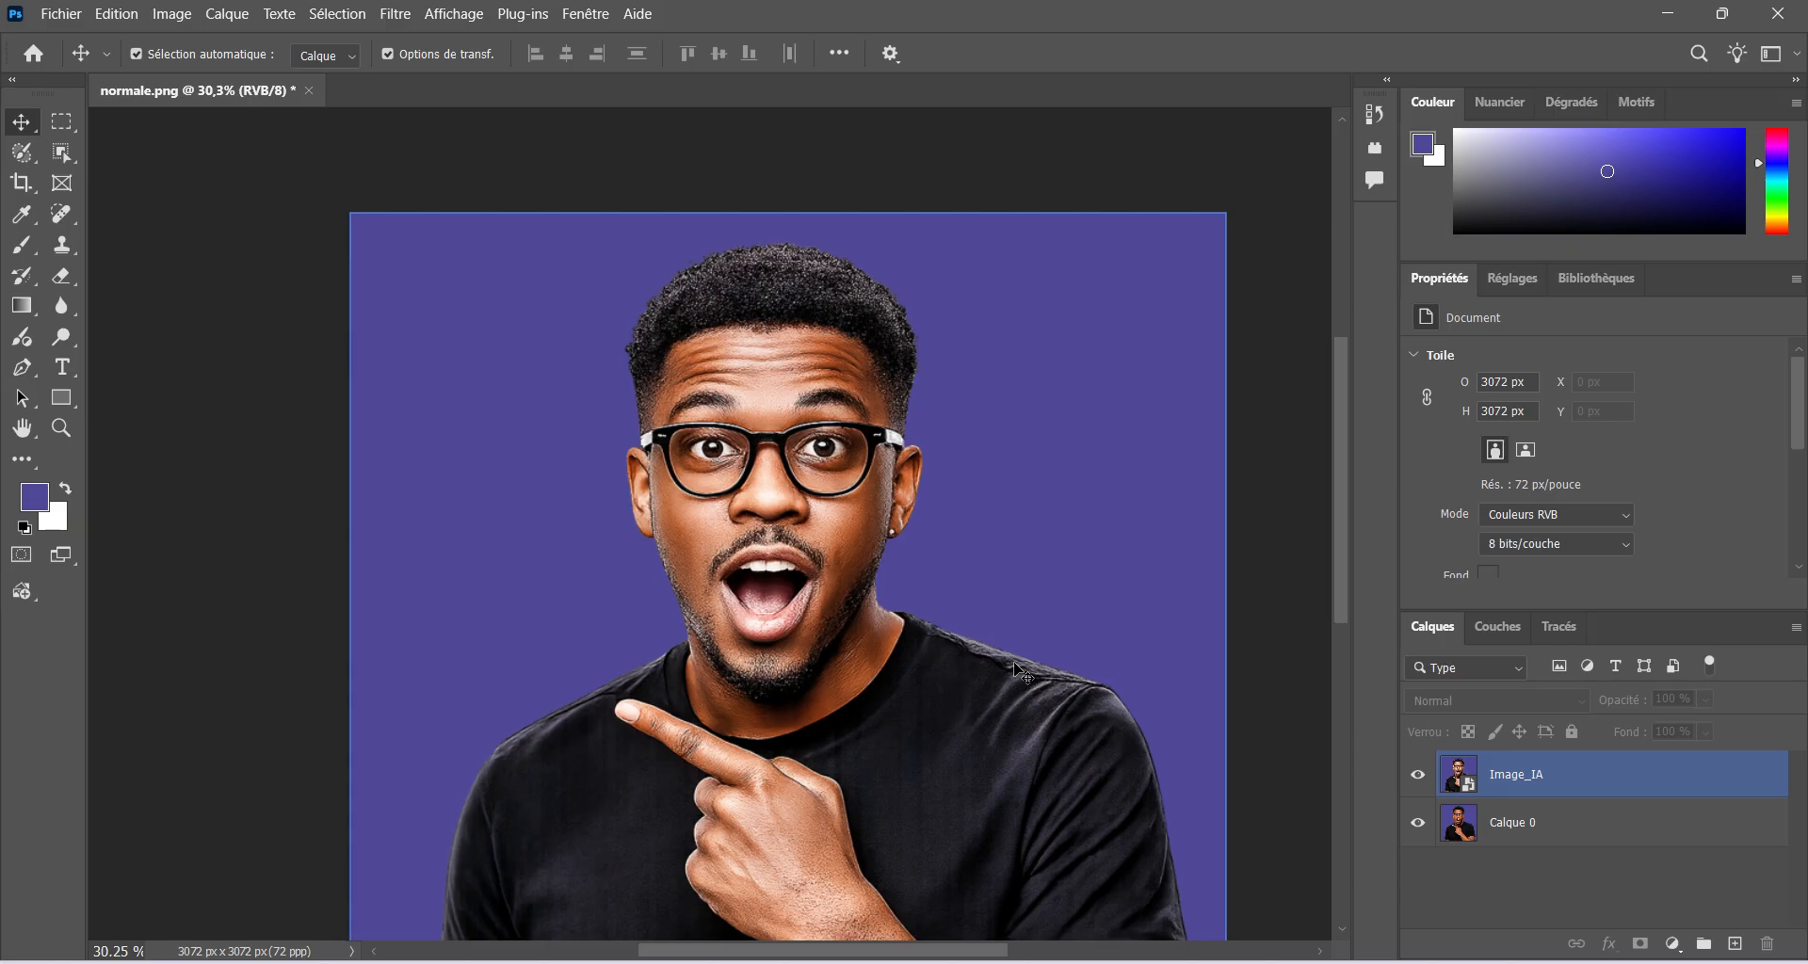
{"action": "left_click_drag", "start_coordinate": [947, 624], "coordinate": [887, 557]}
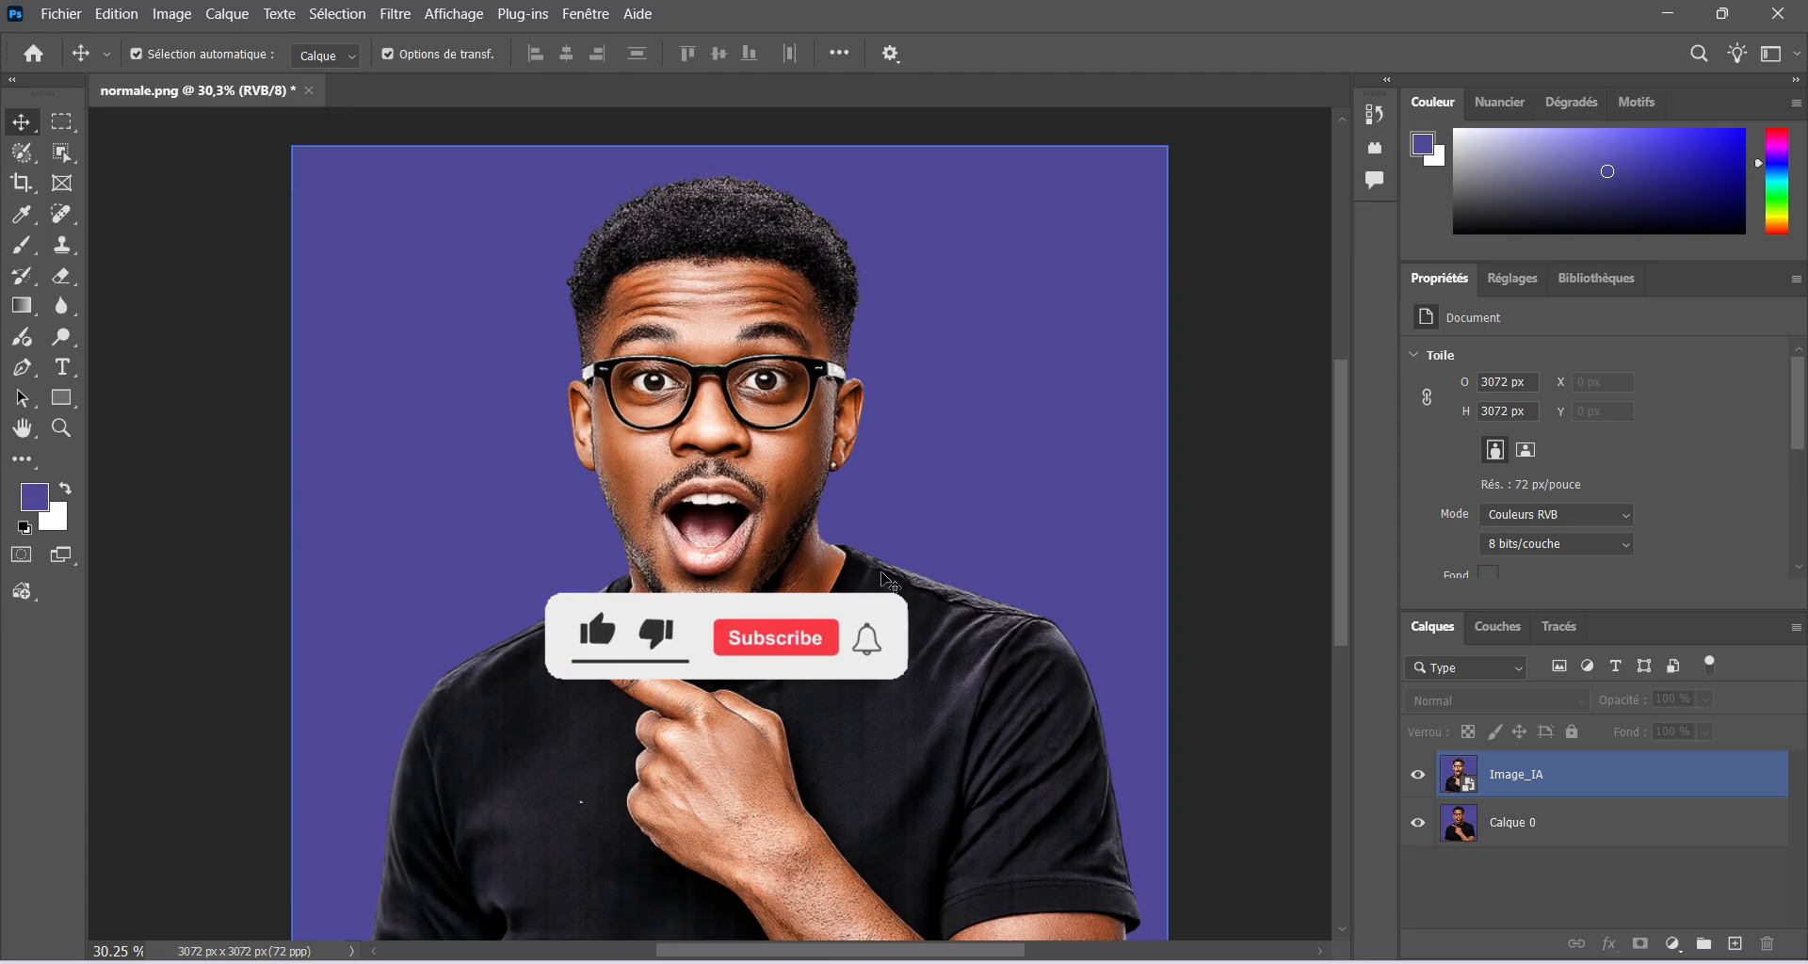
{"action": "scroll", "coordinate": [885, 580], "scroll_direction": "down", "scroll_amount": 1}
{"action": "left_click_drag", "start_coordinate": [860, 587], "coordinate": [848, 541]}
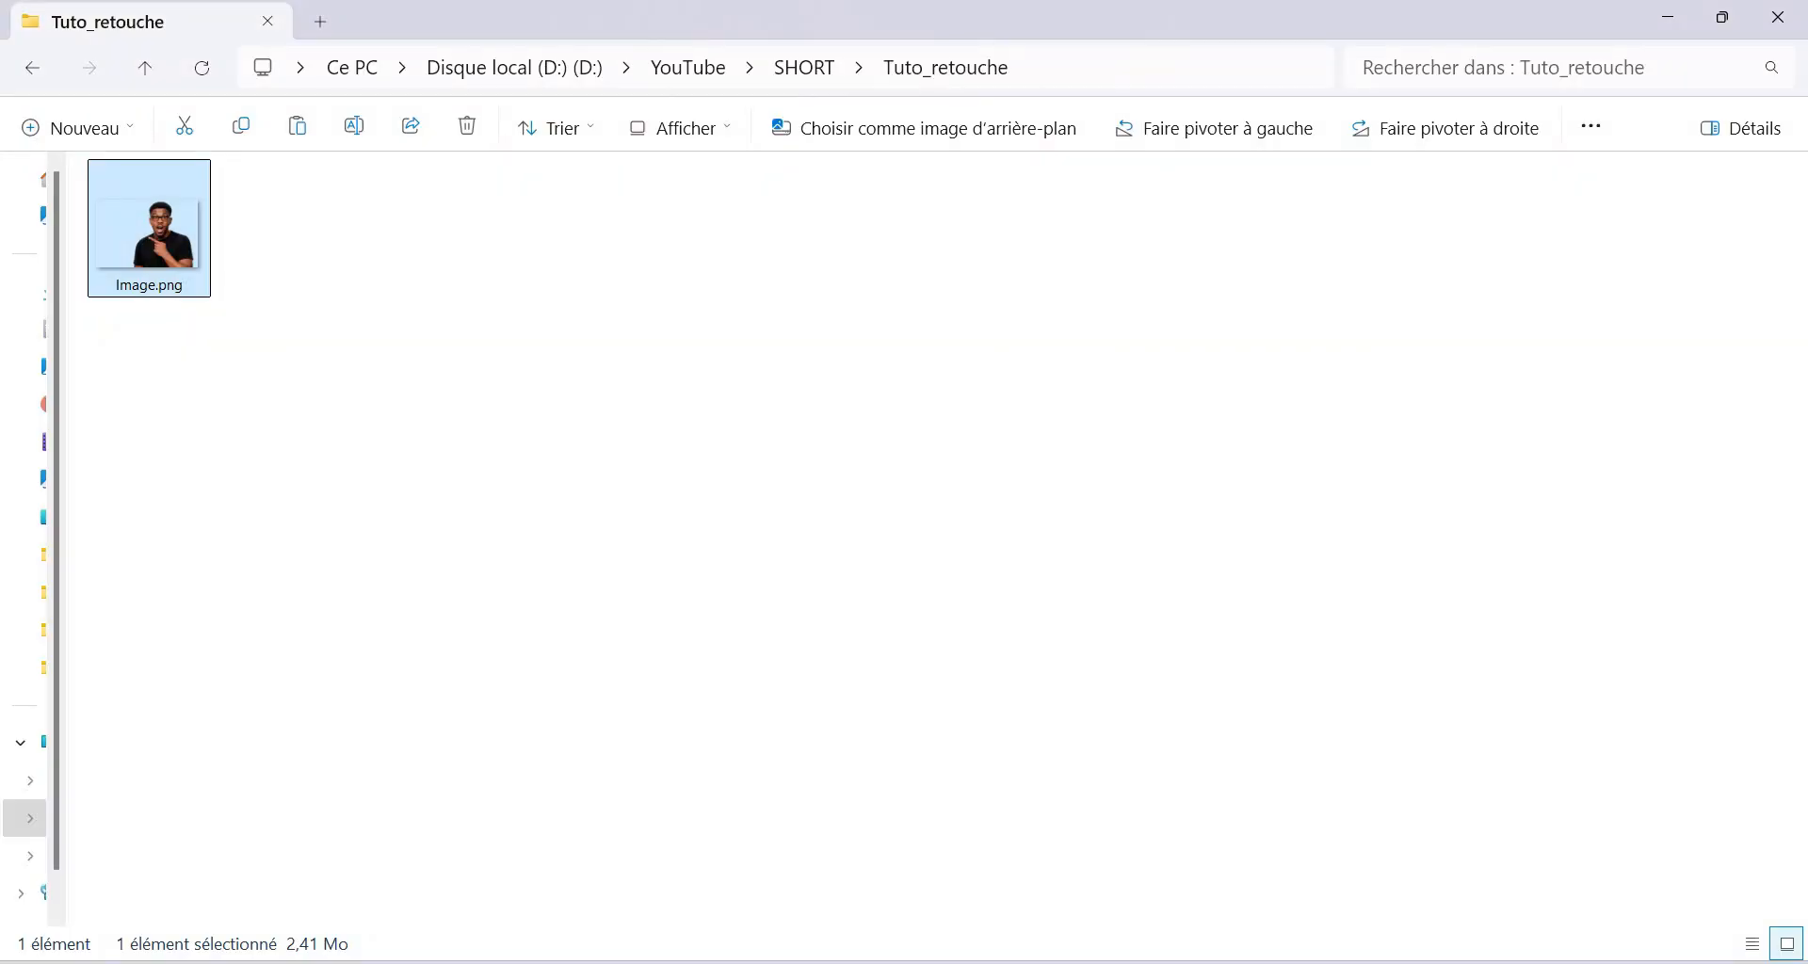
Preview Image.png from the Tuto_retouche folder in the photo viewer, inspect the man's face up close, and close the preview.
{"action": "double_click", "coordinate": [164, 255]}
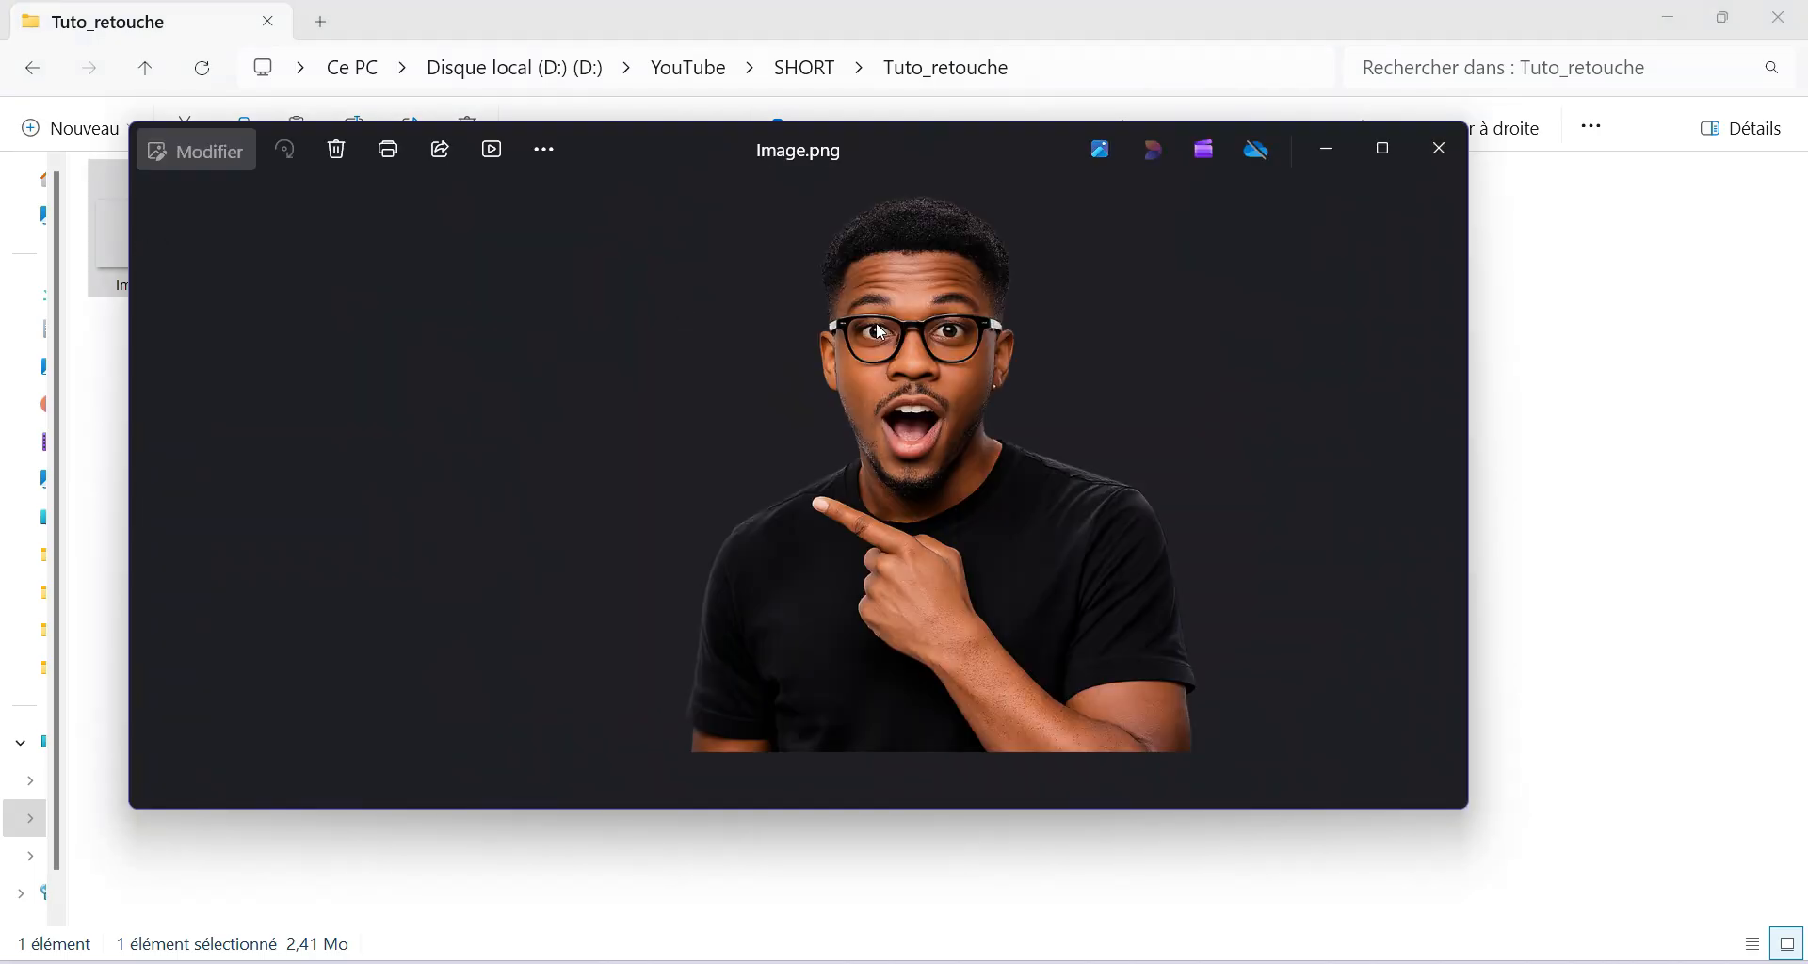
{"action": "scroll", "coordinate": [1045, 288], "scroll_direction": "up", "scroll_amount": 3}
{"action": "left_click_drag", "start_coordinate": [1051, 286], "coordinate": [1028, 406]}
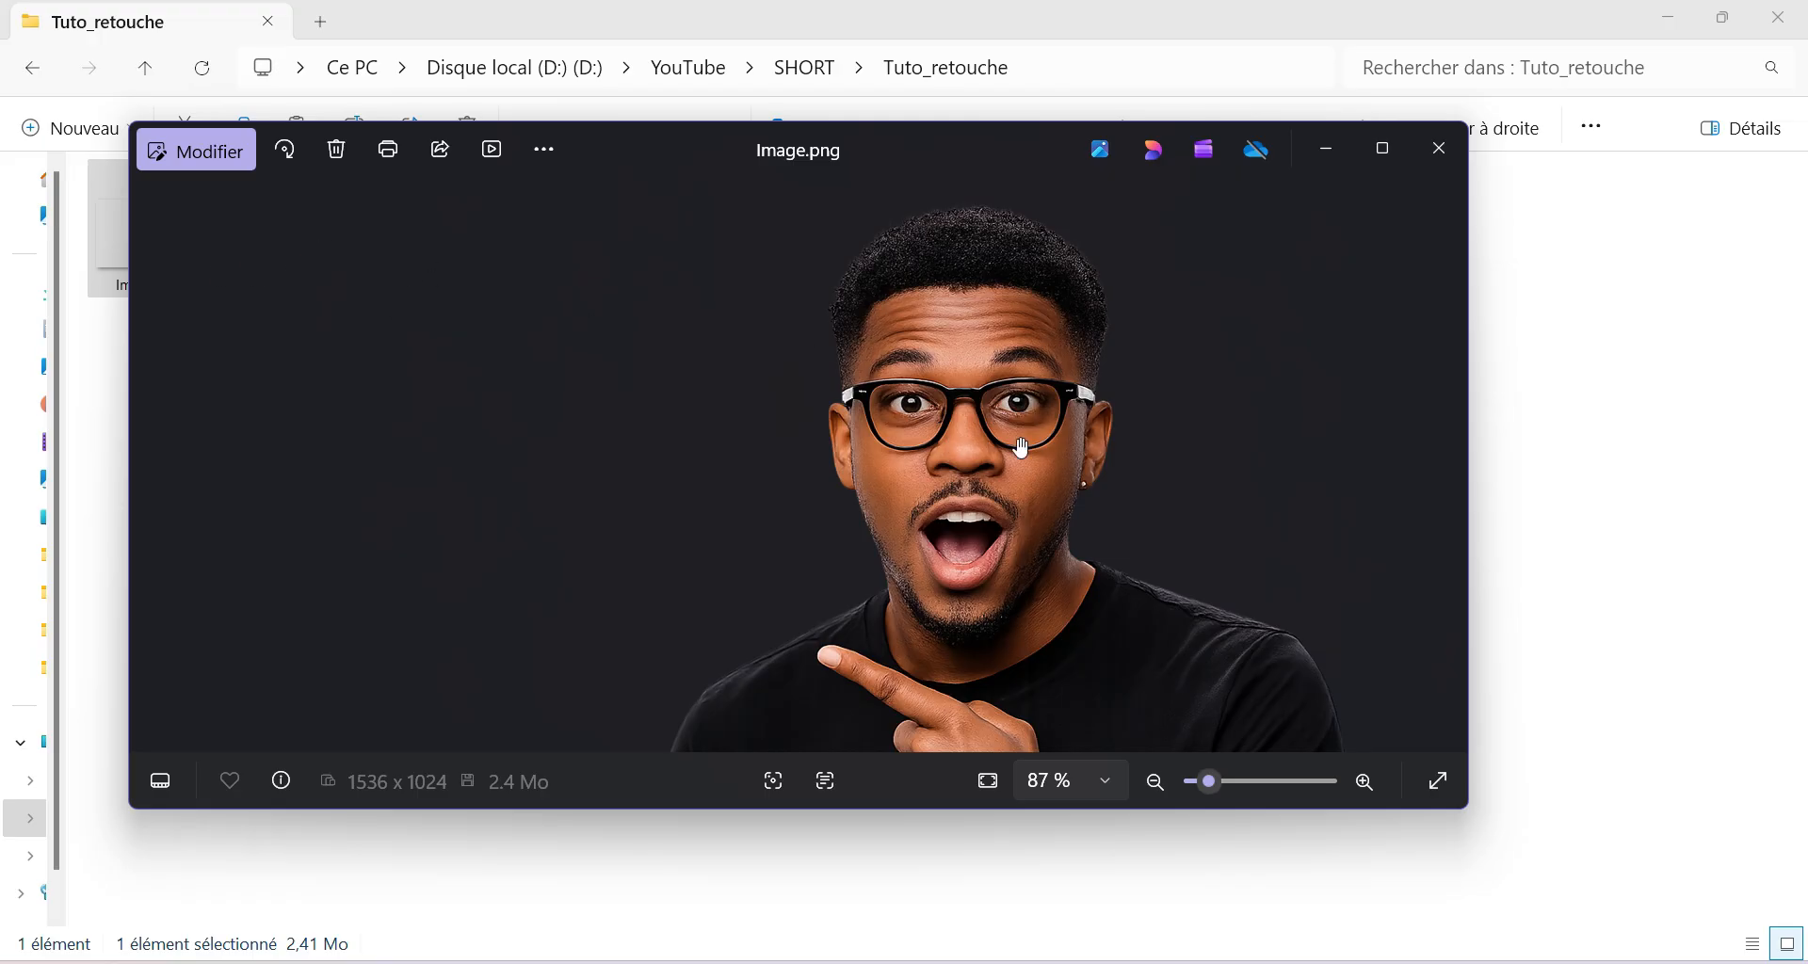
{"action": "scroll", "coordinate": [1022, 447], "scroll_direction": "up", "scroll_amount": 2}
{"action": "left_click_drag", "start_coordinate": [1035, 396], "coordinate": [870, 480]}
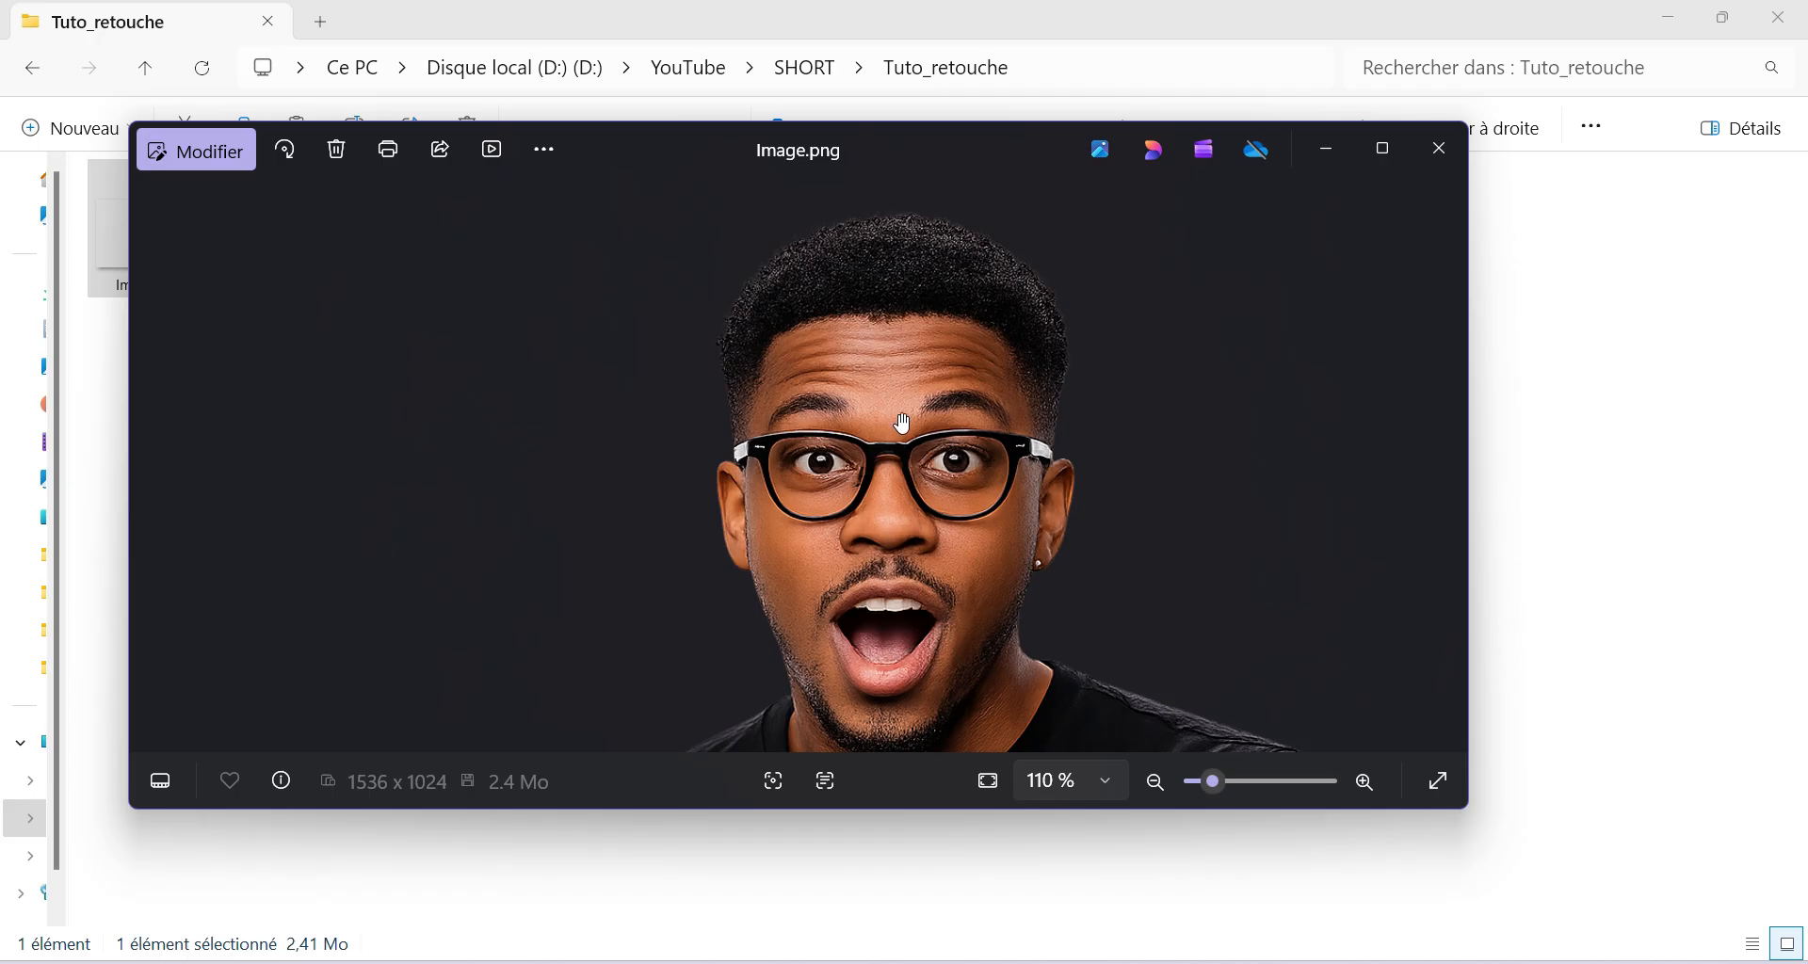
{"action": "scroll", "coordinate": [902, 424], "scroll_direction": "down", "scroll_amount": 2}
{"action": "left_click", "coordinate": [1438, 151]}
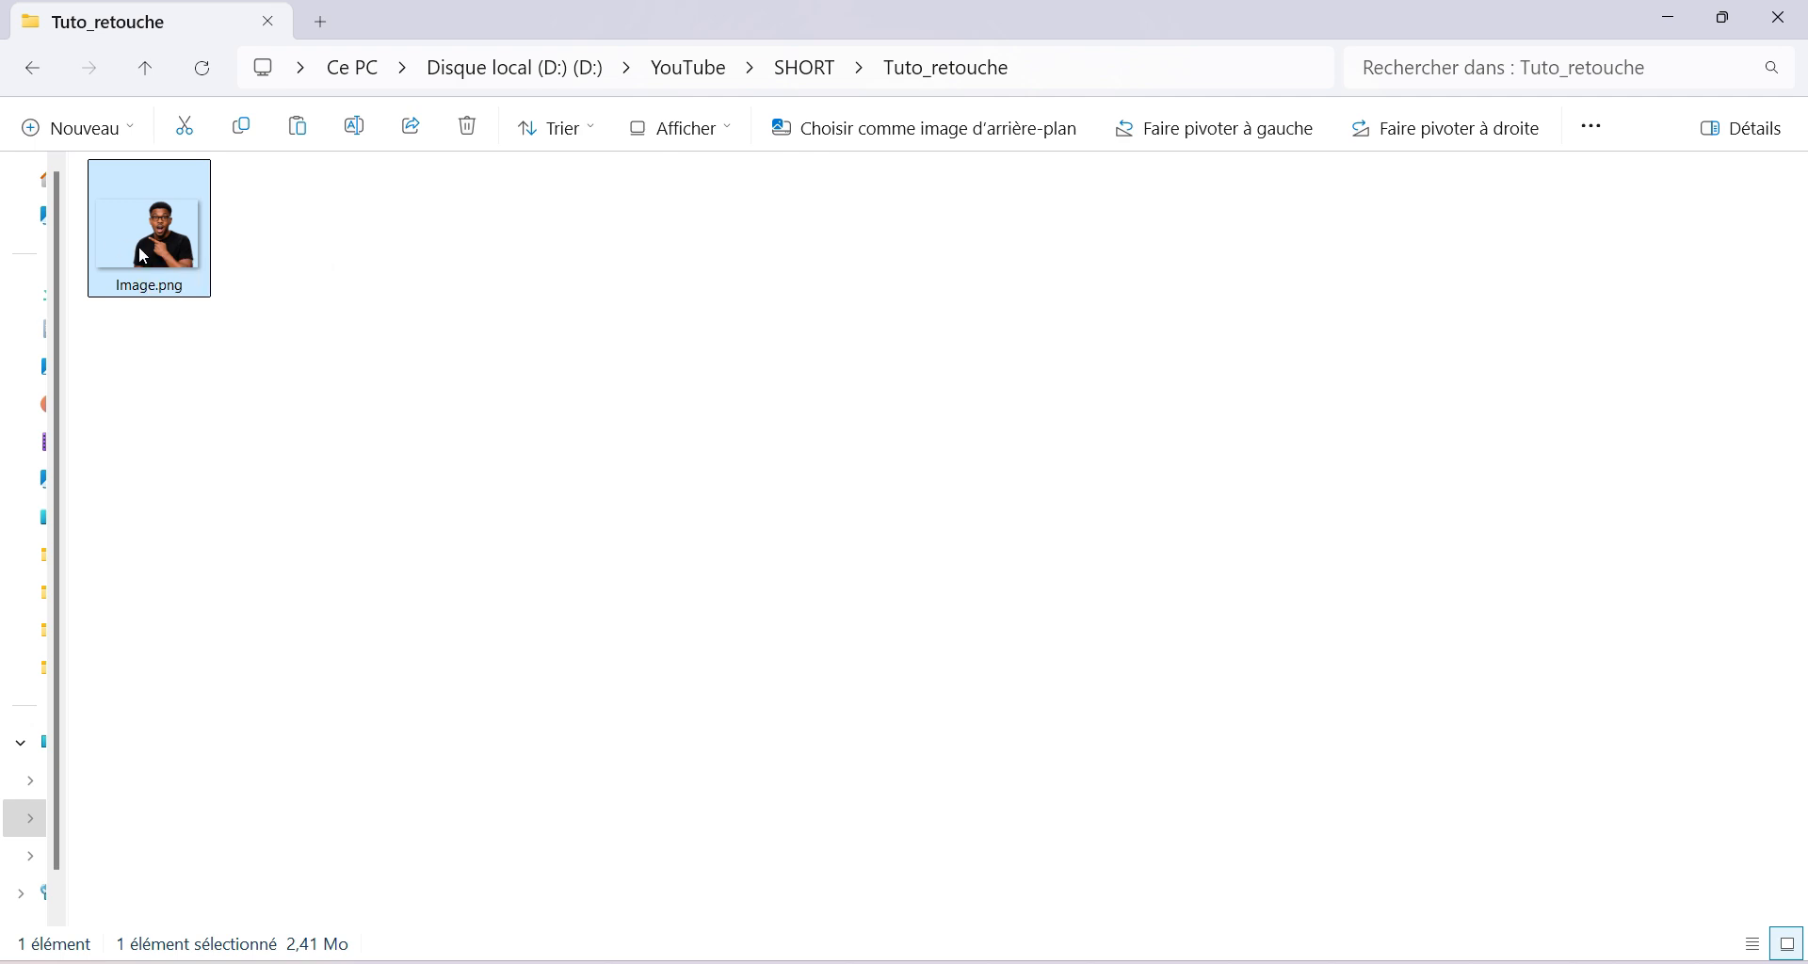
Open Image.png from the Tuto_retouche folder in Adobe Photoshop 2026.
{"action": "right_click", "coordinate": [142, 255]}
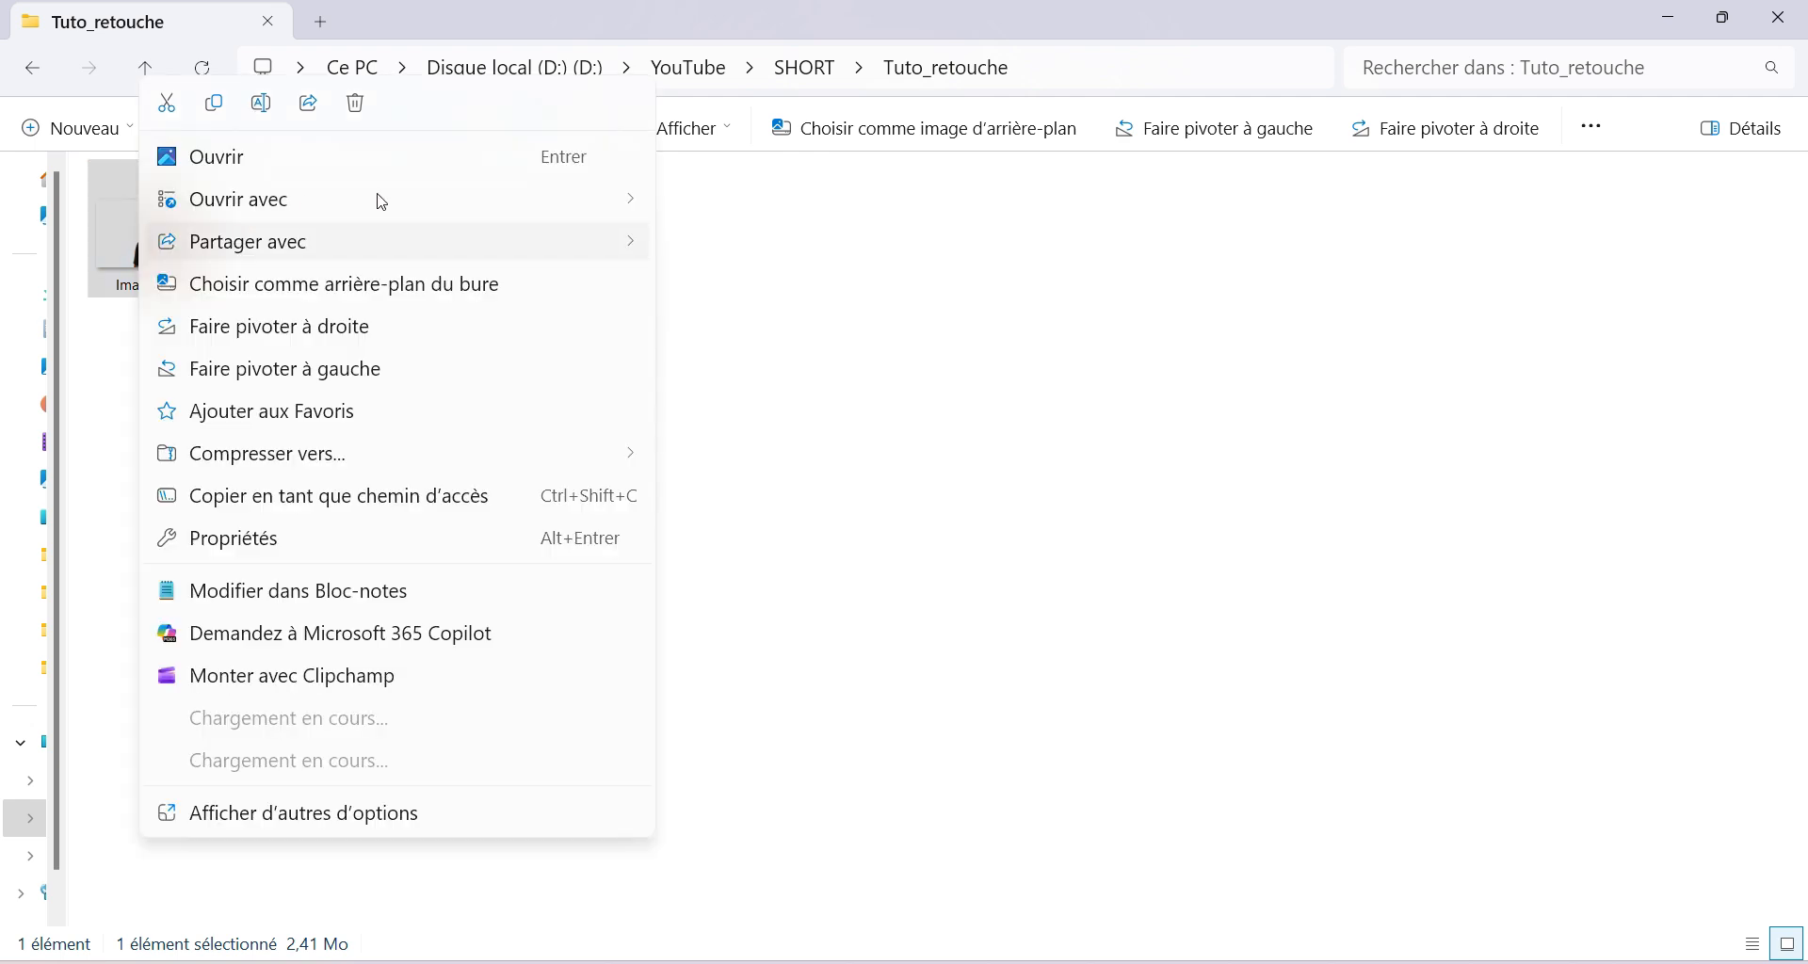
{"action": "mouse_move", "coordinate": [462, 200]}
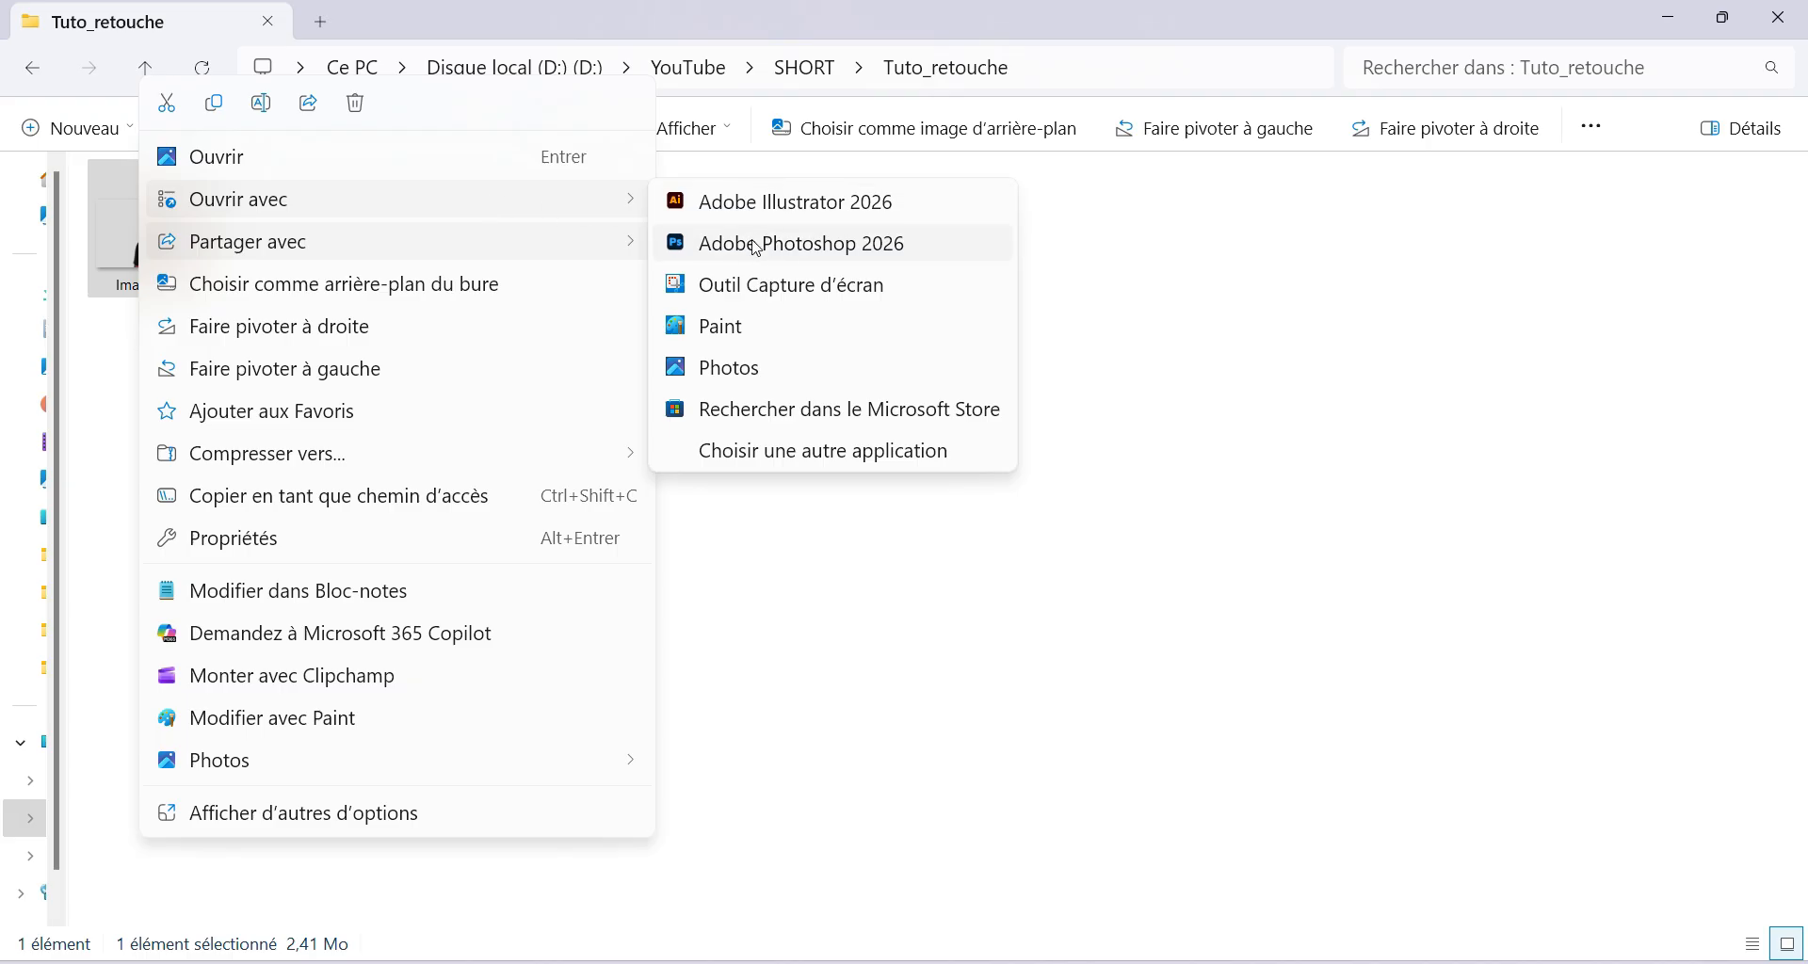
{"action": "left_click", "coordinate": [815, 249]}
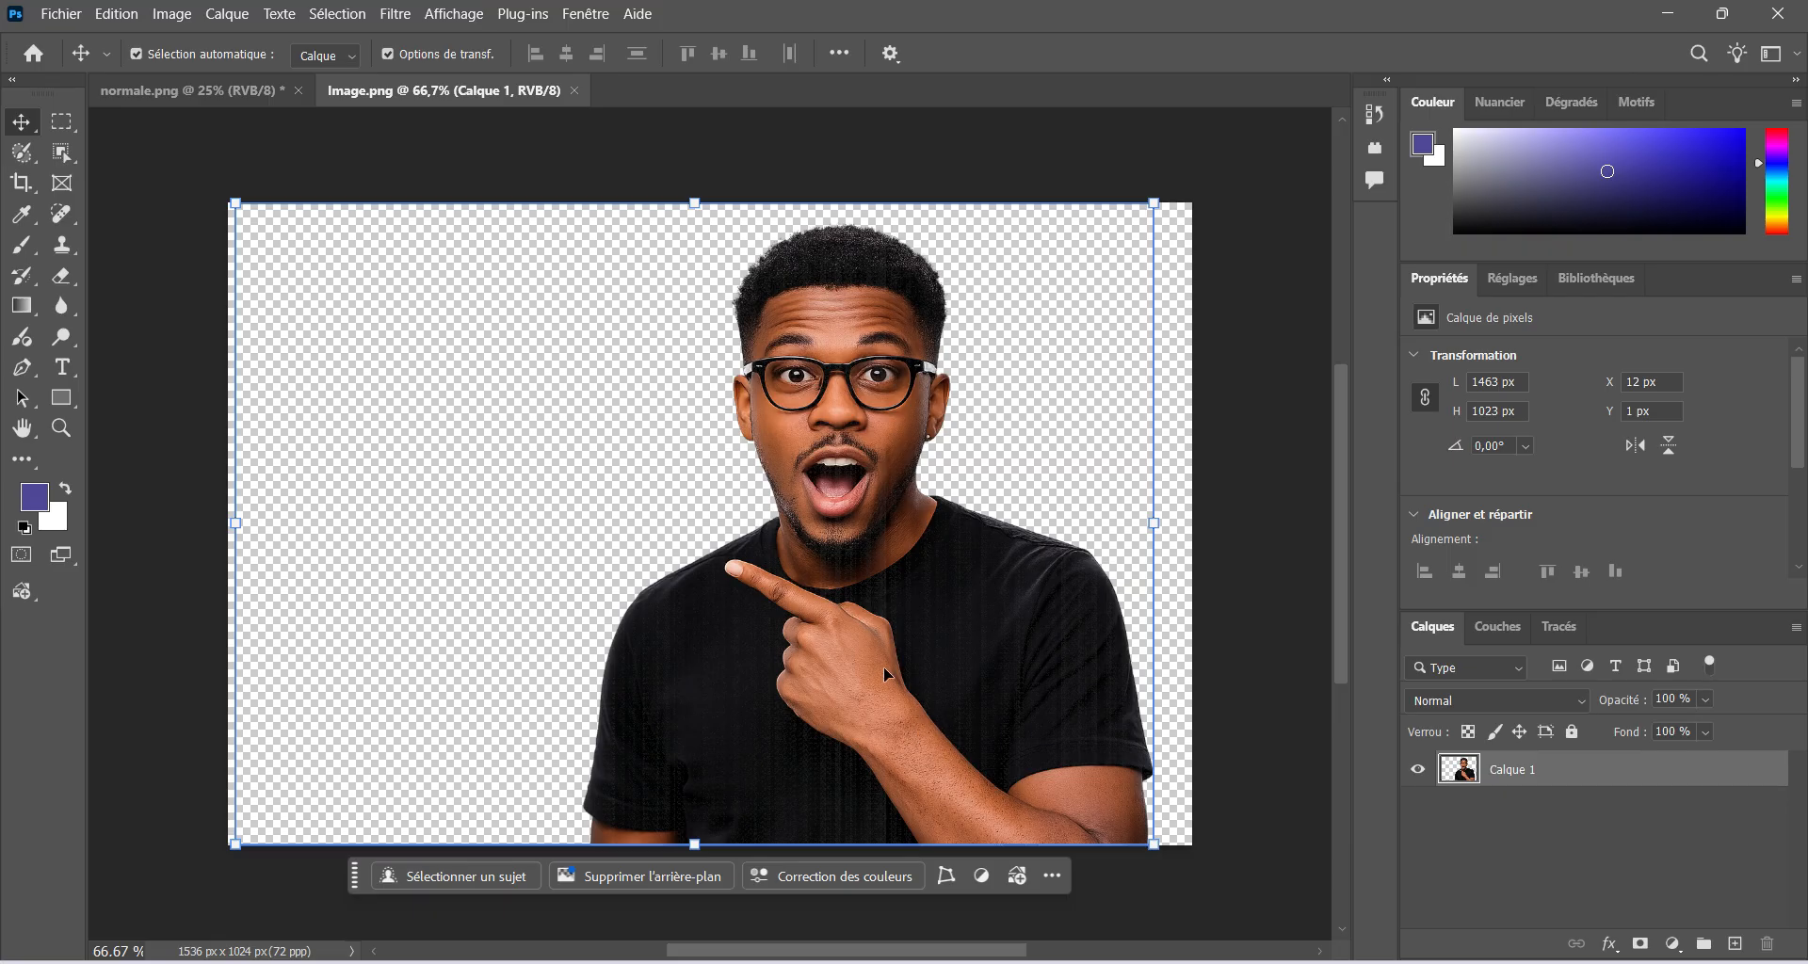
{"action": "scroll", "coordinate": [874, 657], "scroll_direction": "up", "scroll_amount": 2}
{"action": "scroll", "coordinate": [925, 589], "scroll_direction": "down", "scroll_amount": 2}
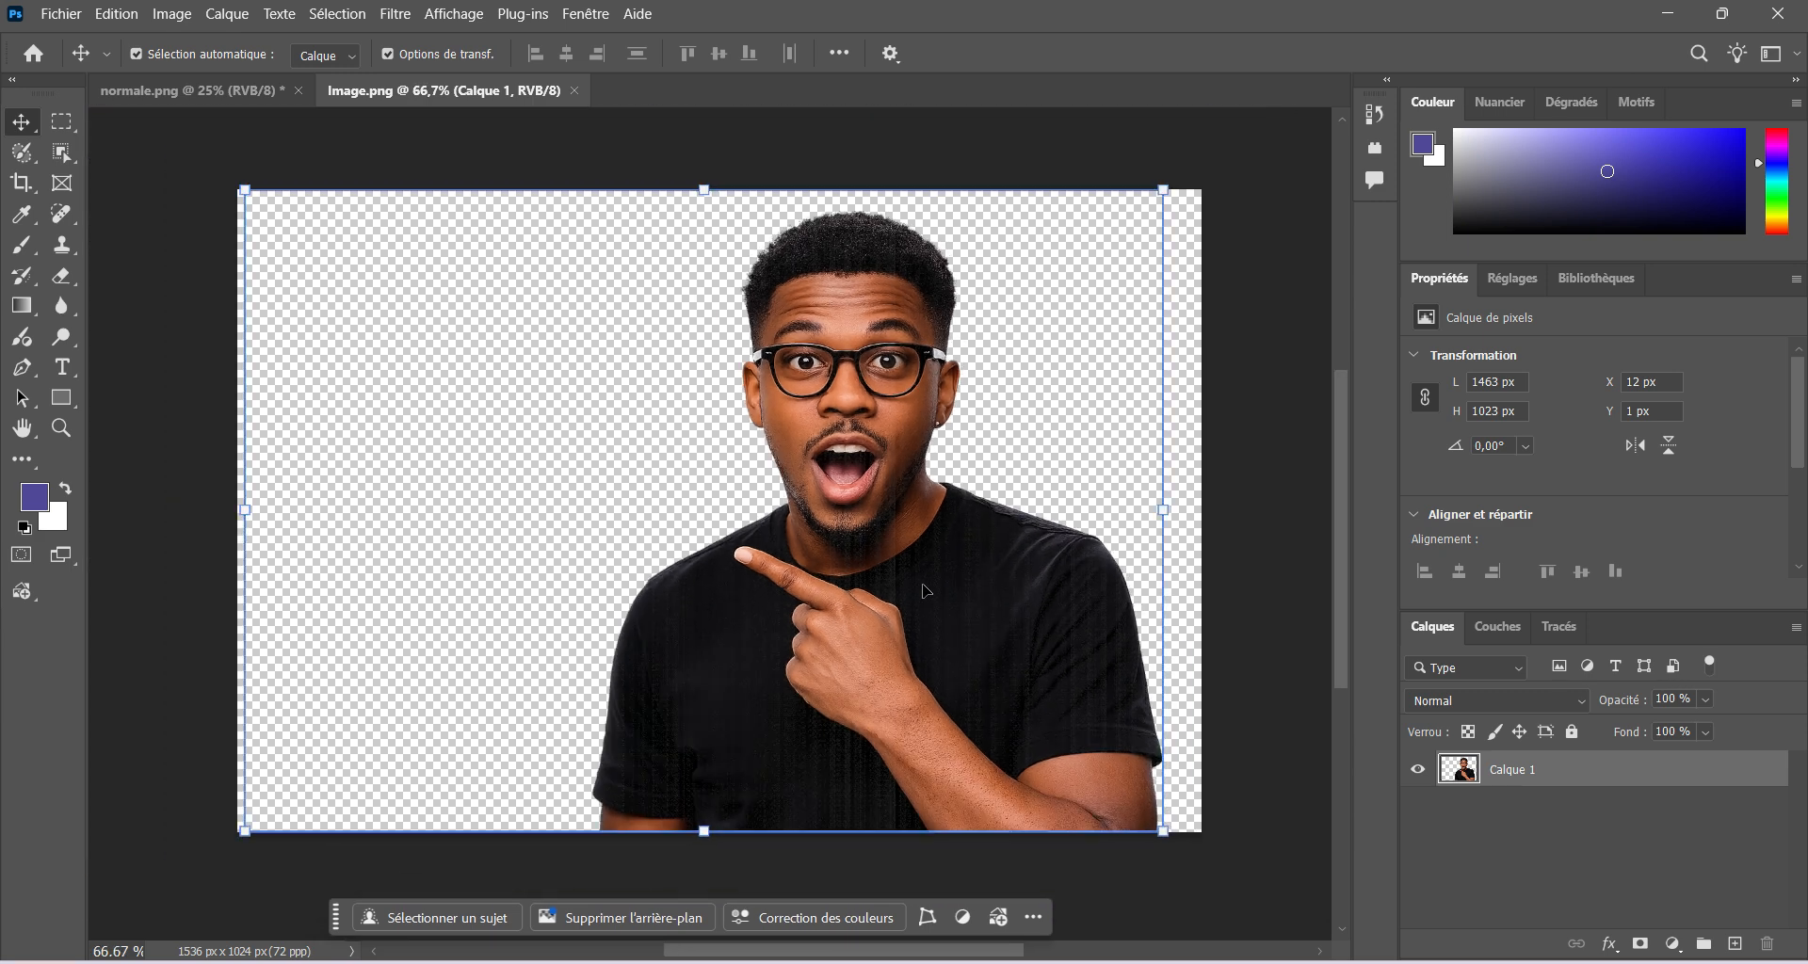
{"action": "scroll", "coordinate": [890, 555], "scroll_direction": "up", "scroll_amount": 2}
{"action": "scroll", "coordinate": [890, 563], "scroll_direction": "down", "scroll_amount": 1}
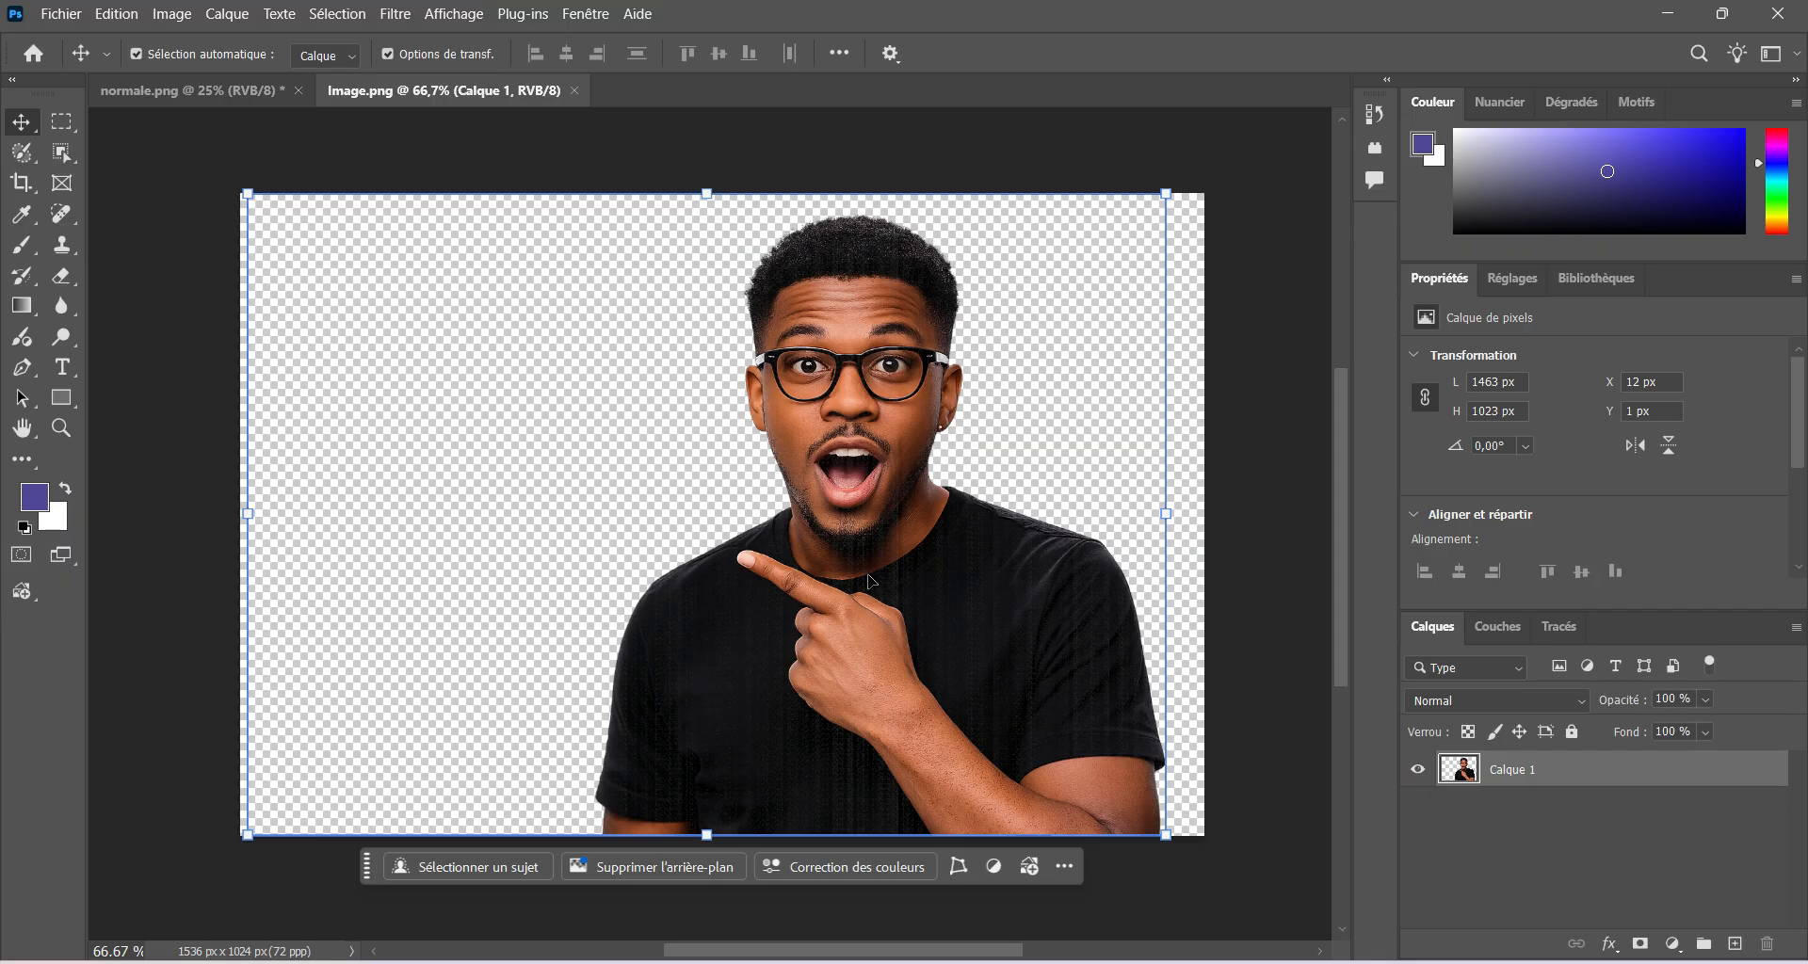
{"action": "scroll", "coordinate": [871, 581], "scroll_direction": "up", "scroll_amount": 1}
{"action": "scroll", "coordinate": [877, 501], "scroll_direction": "down", "scroll_amount": 2}
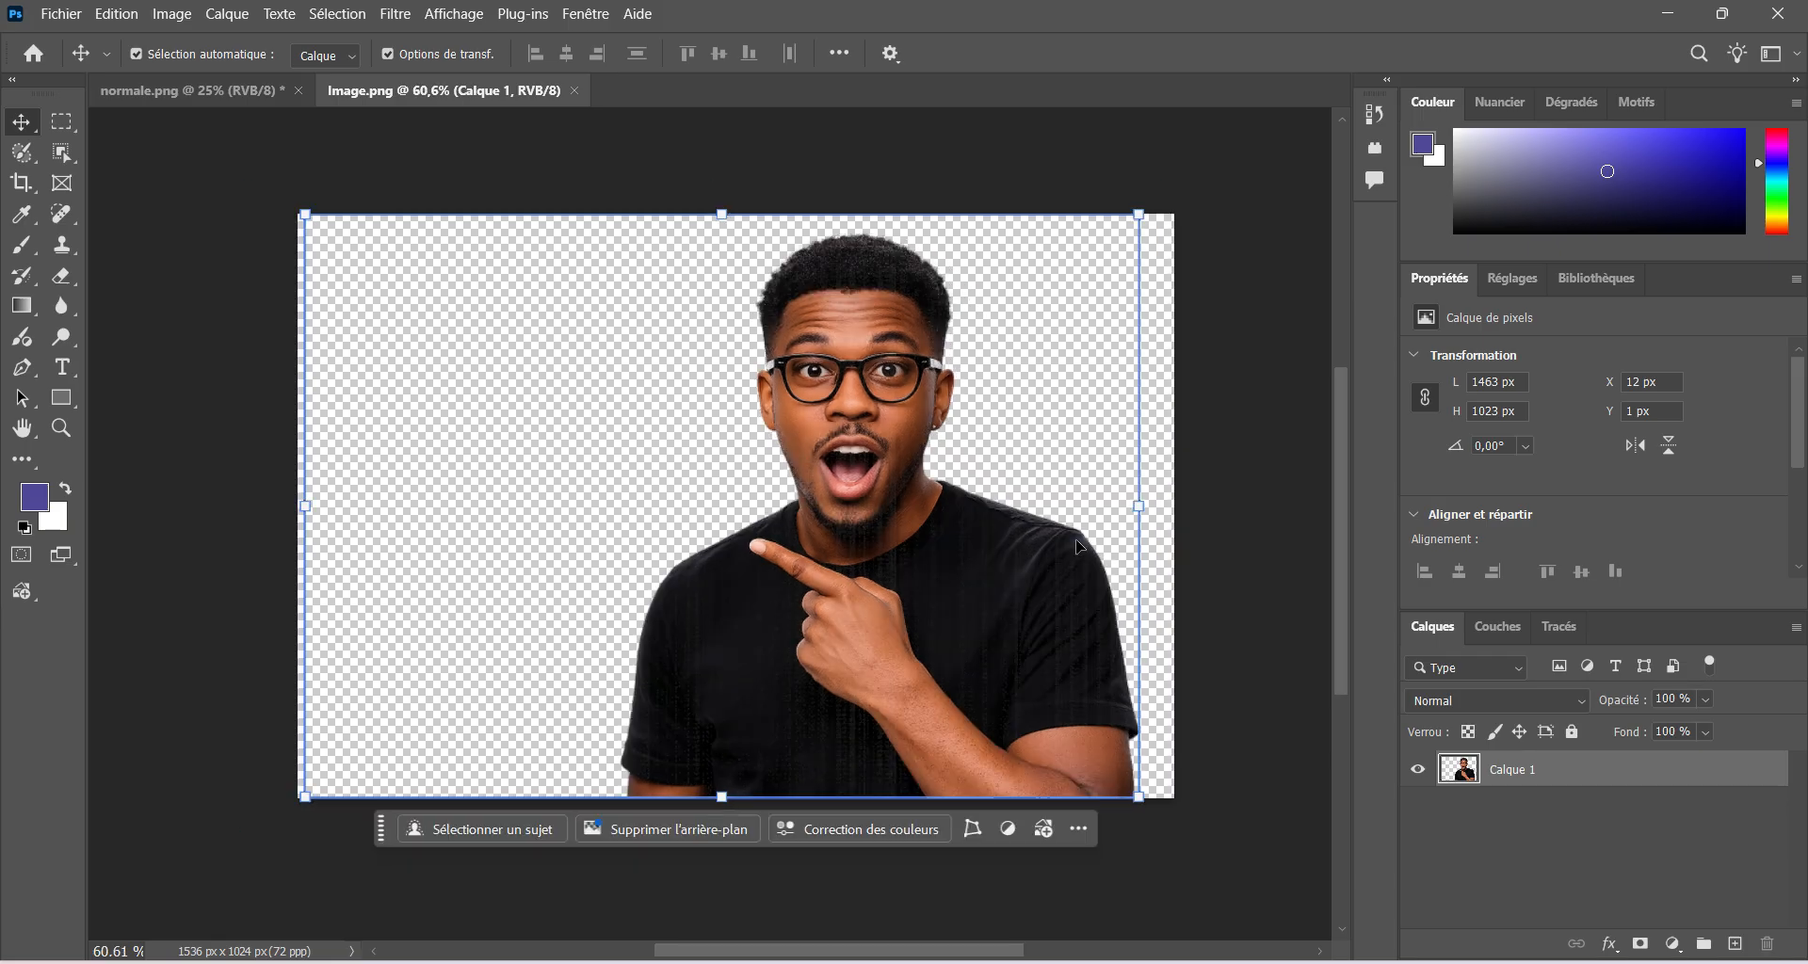
Move the portrait horizontally to about X -219 px so the man stands near the canvas centre, keeping Calque 1 selected.
{"action": "left_click_drag", "start_coordinate": [868, 481], "coordinate": [737, 482]}
{"action": "left_click", "coordinate": [1130, 310]}
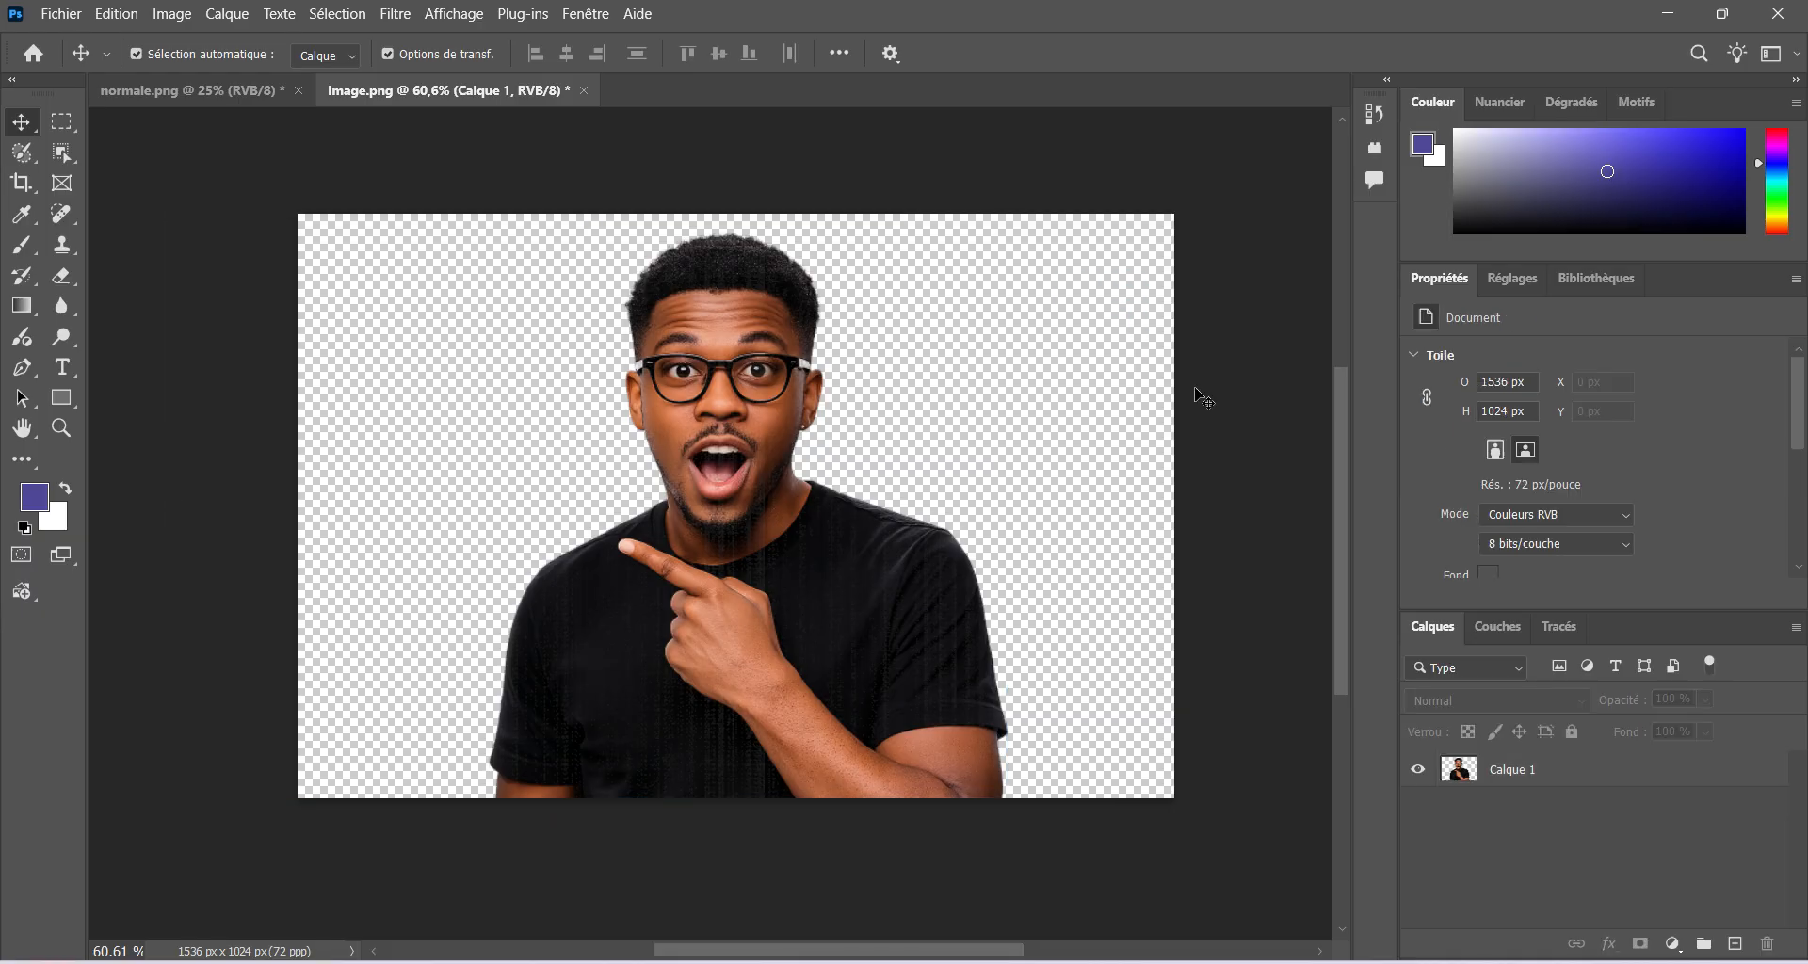
{"action": "scroll", "coordinate": [993, 475], "scroll_direction": "up", "scroll_amount": 1}
{"action": "left_click", "coordinate": [1570, 765]}
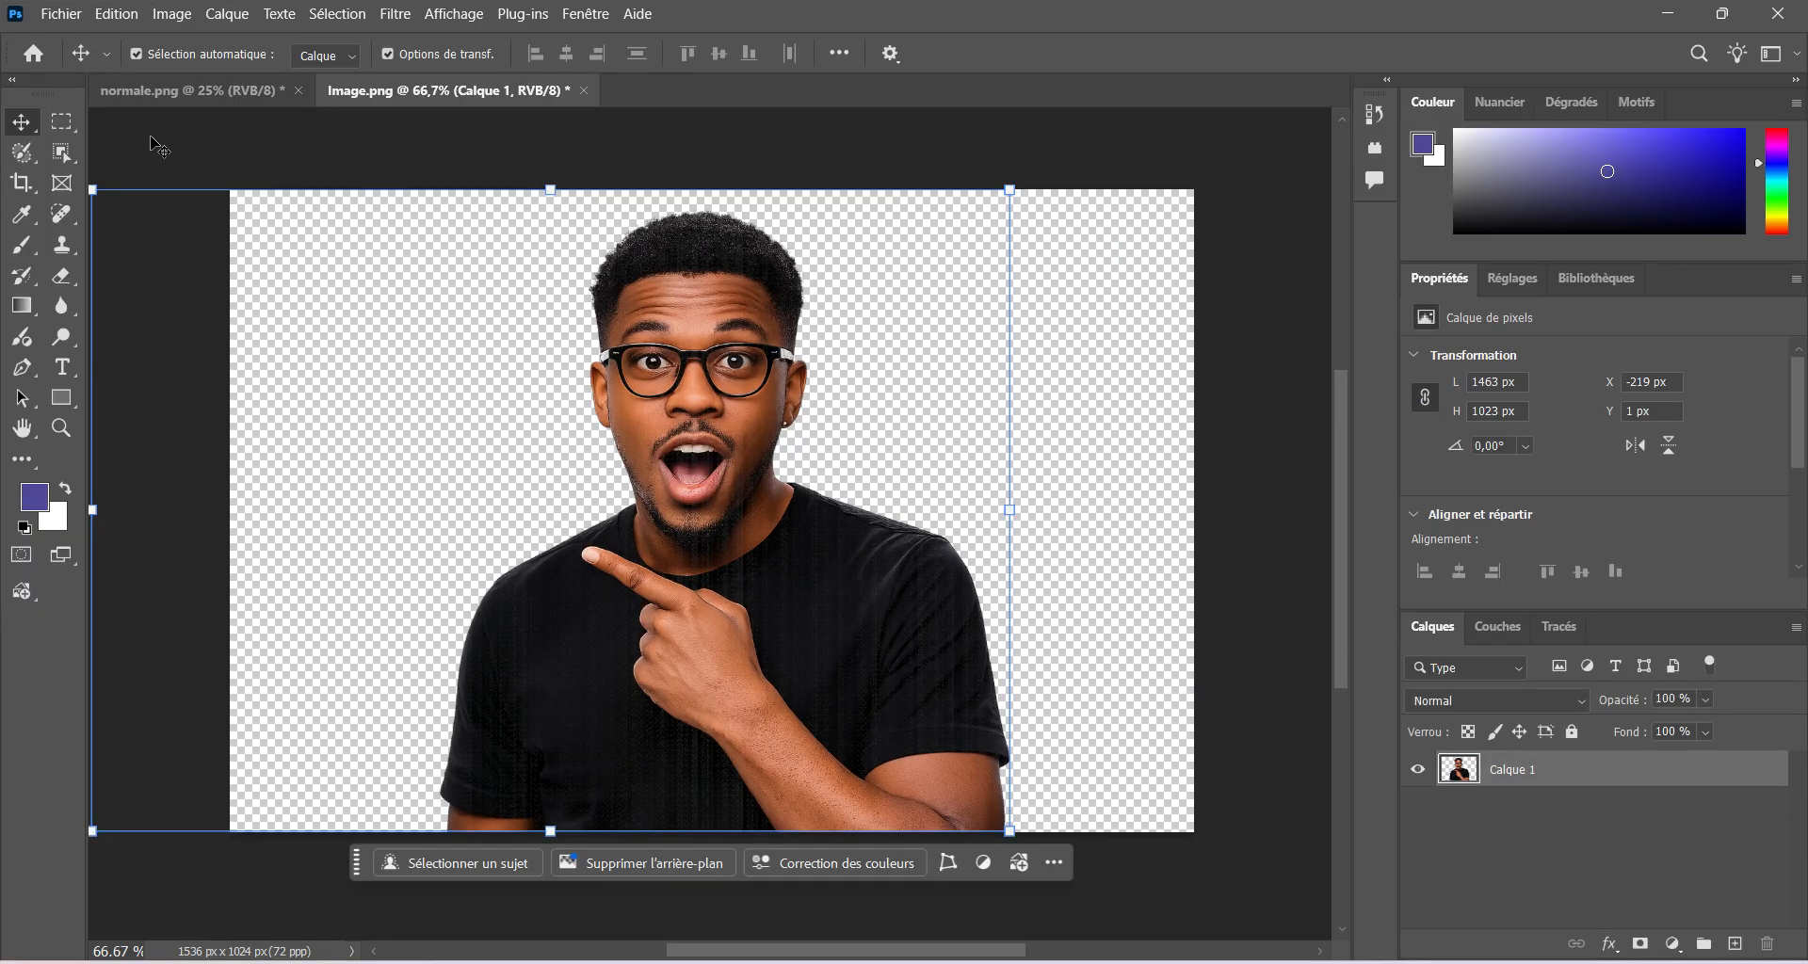
Crop the canvas around the man to the 1 : 1 (carré) ratio at full image height.
{"action": "left_click", "coordinate": [17, 190]}
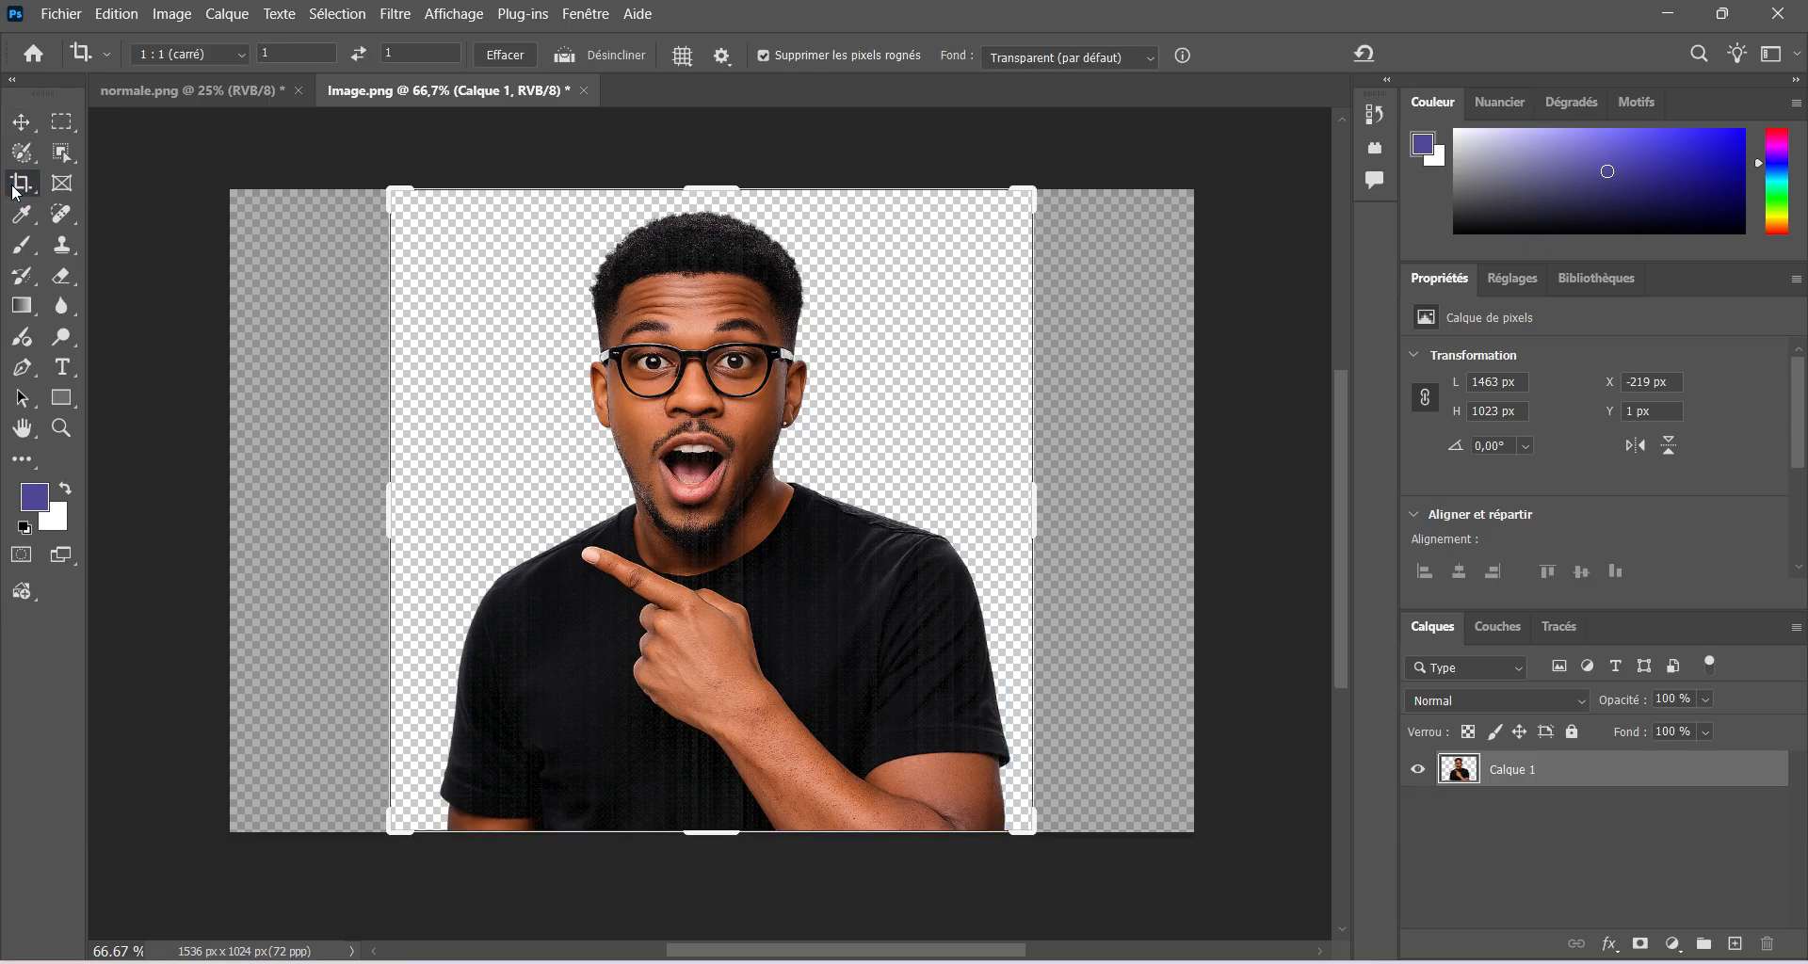
{"action": "left_click", "coordinate": [210, 54]}
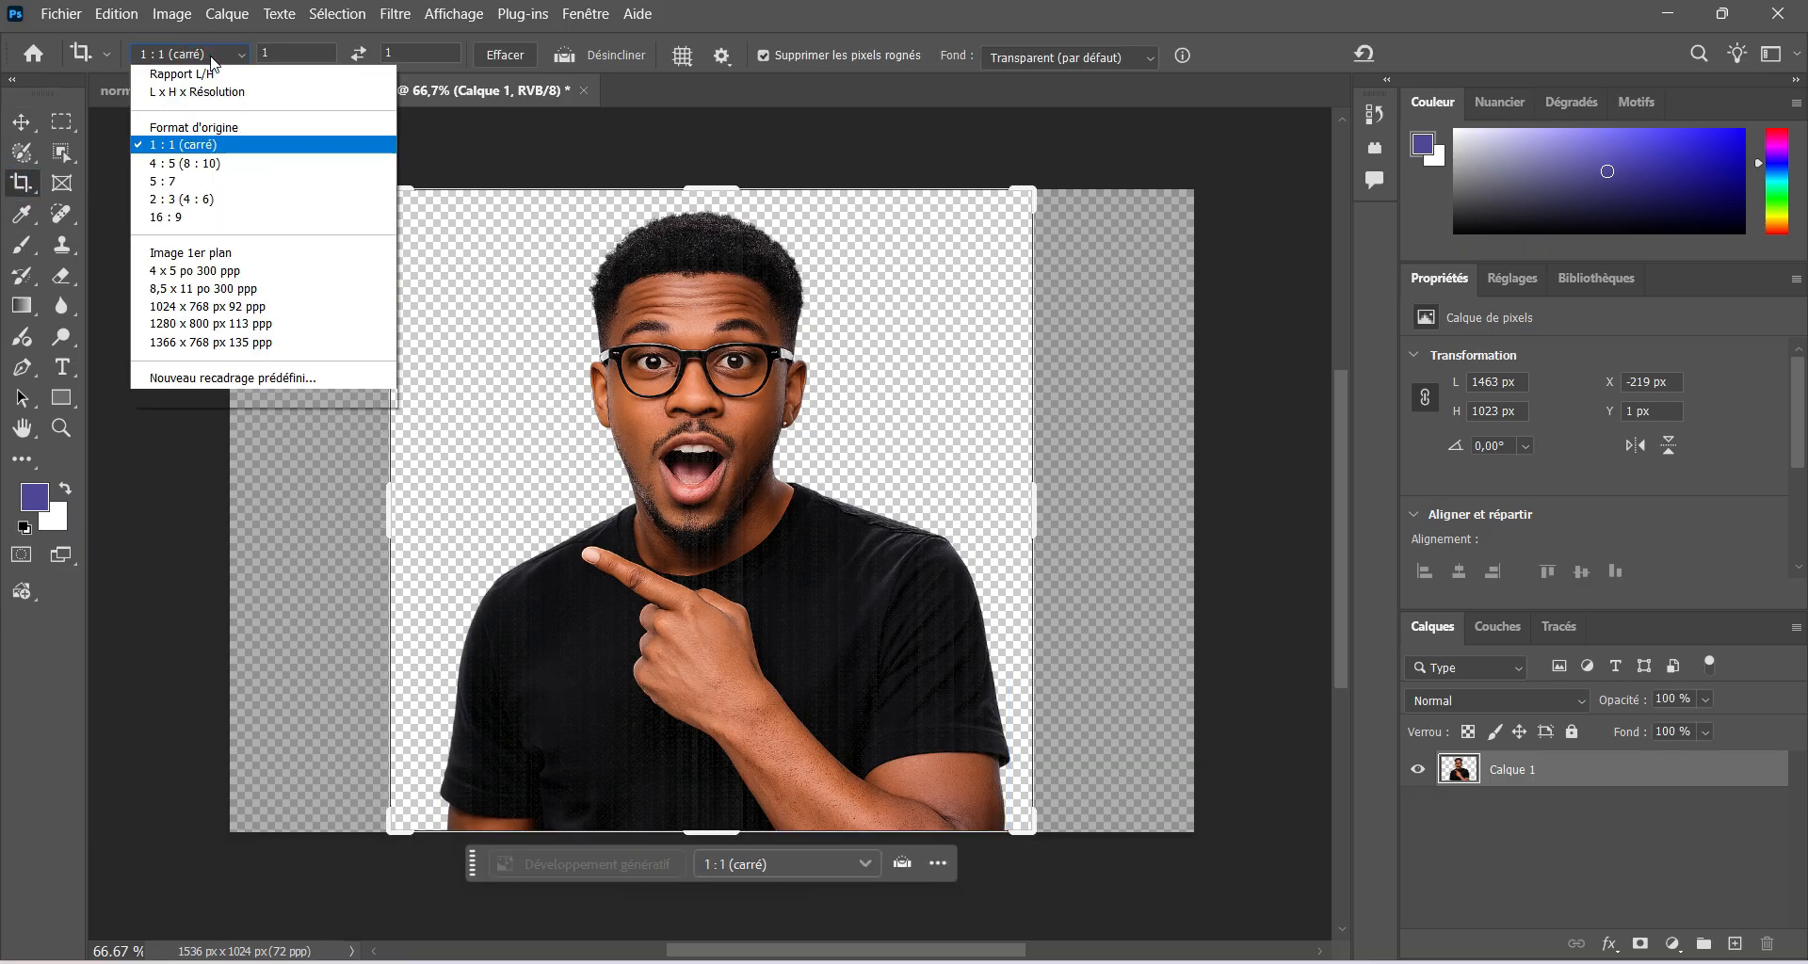
{"action": "left_click", "coordinate": [205, 146]}
{"action": "left_click", "coordinate": [214, 145]}
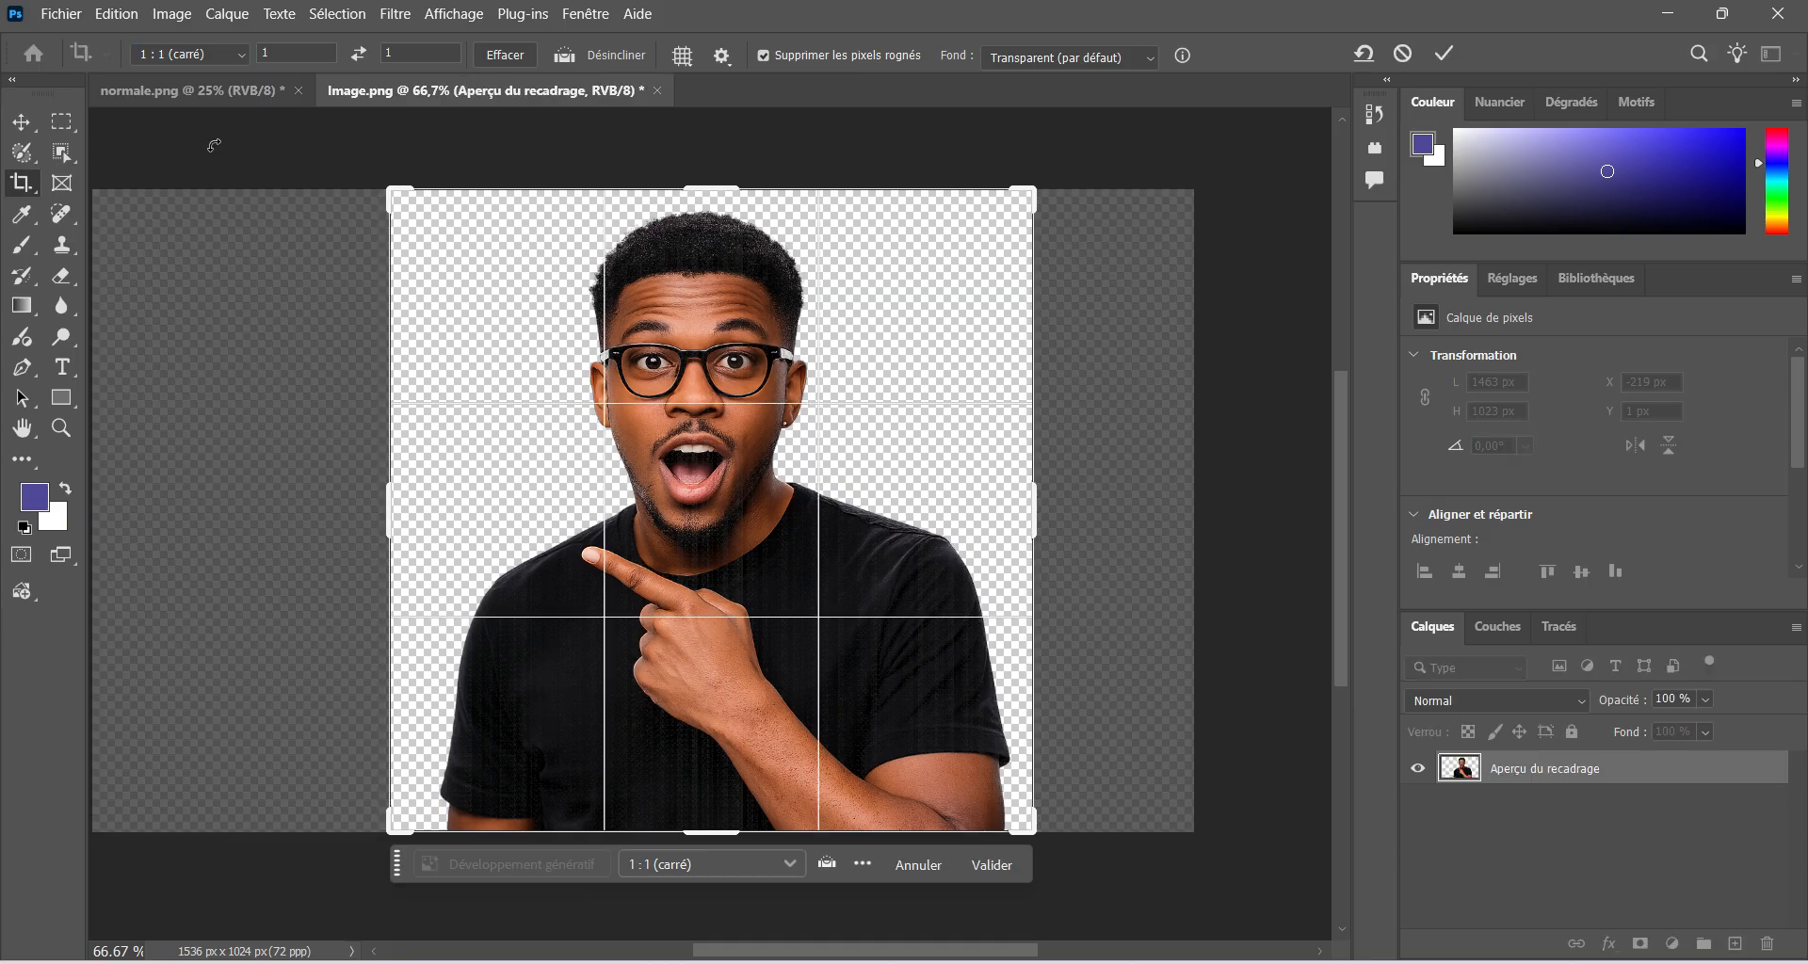
{"action": "left_click", "coordinate": [1447, 50]}
Centre the portrait layer horizontally on the square canvas by aligning it to a full-canvas selection, and clear the selection.
{"action": "left_click", "coordinate": [22, 126]}
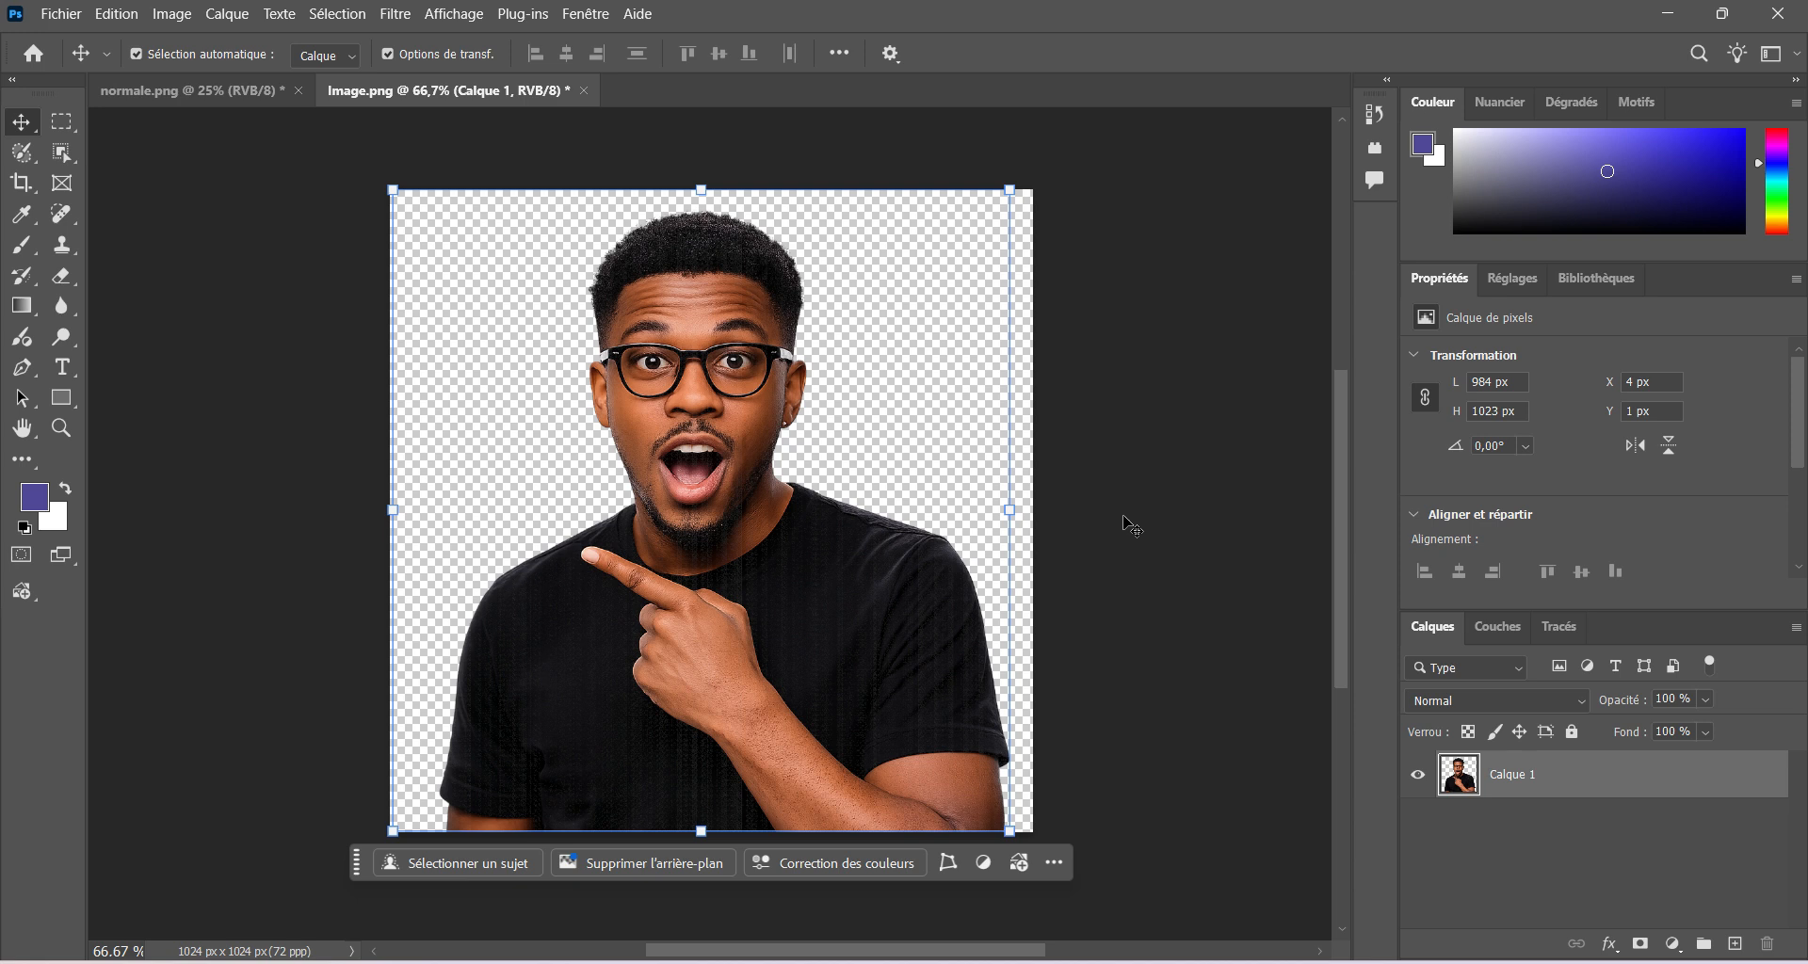
{"action": "left_click_drag", "start_coordinate": [802, 533], "coordinate": [834, 535]}
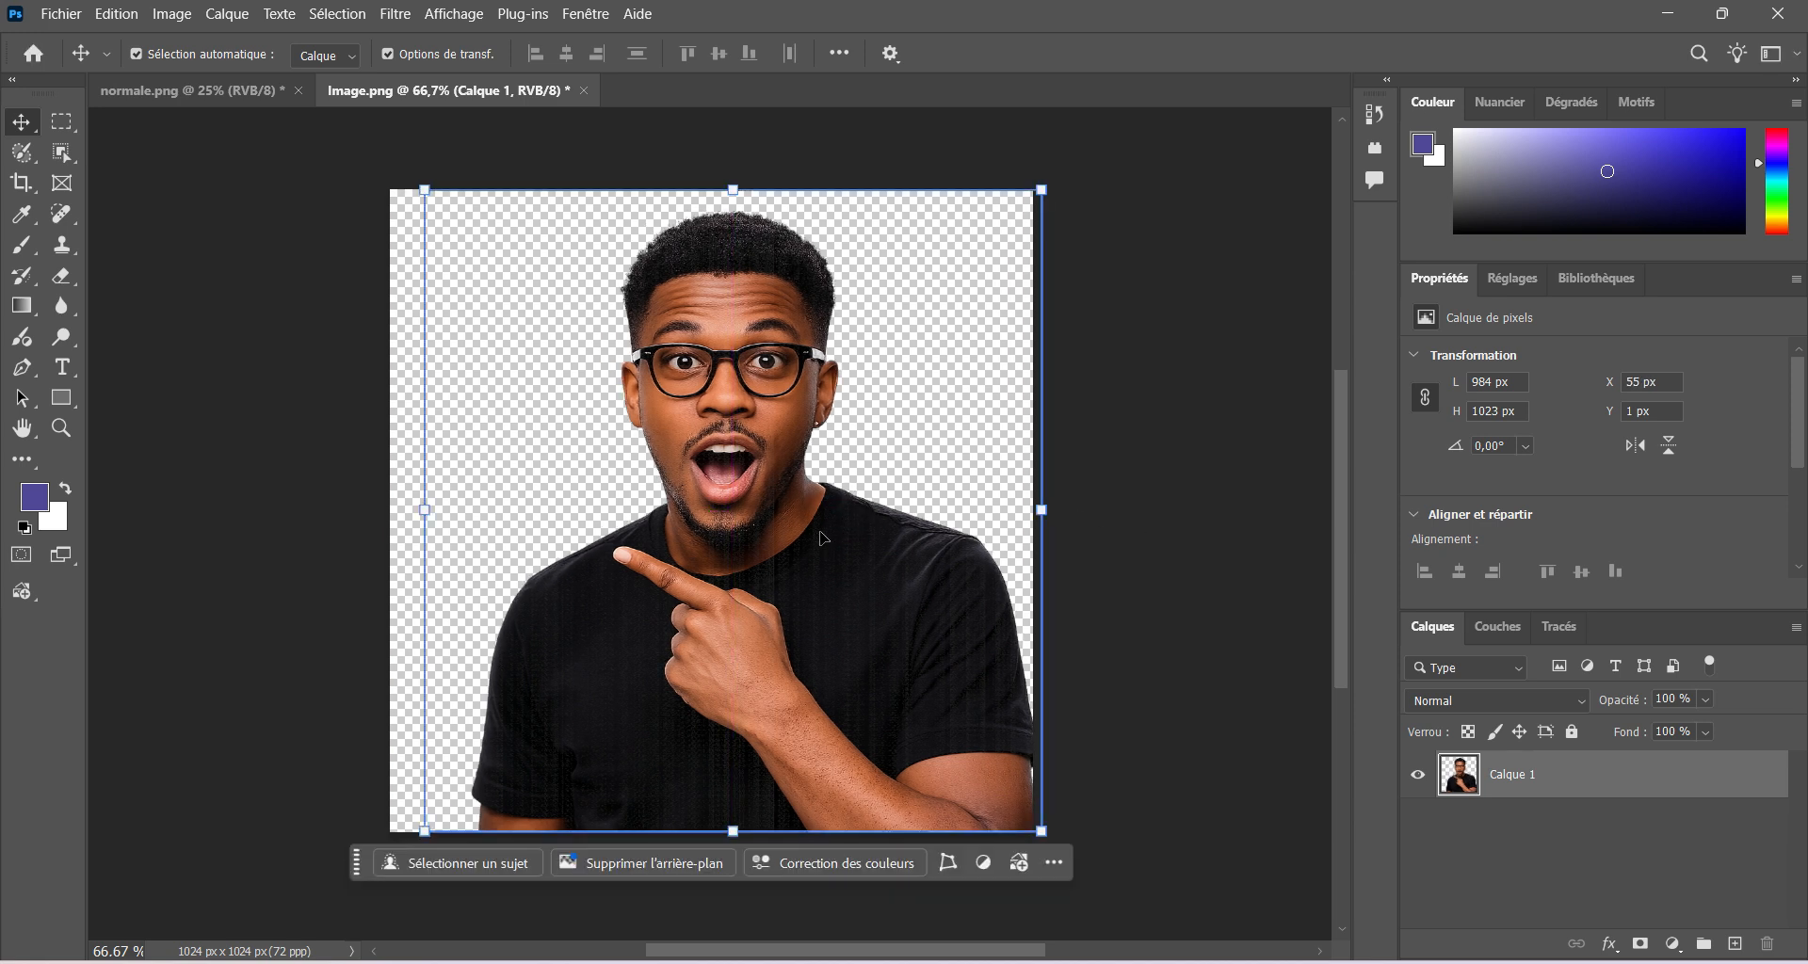
{"action": "key", "text": "ctrl+a"}
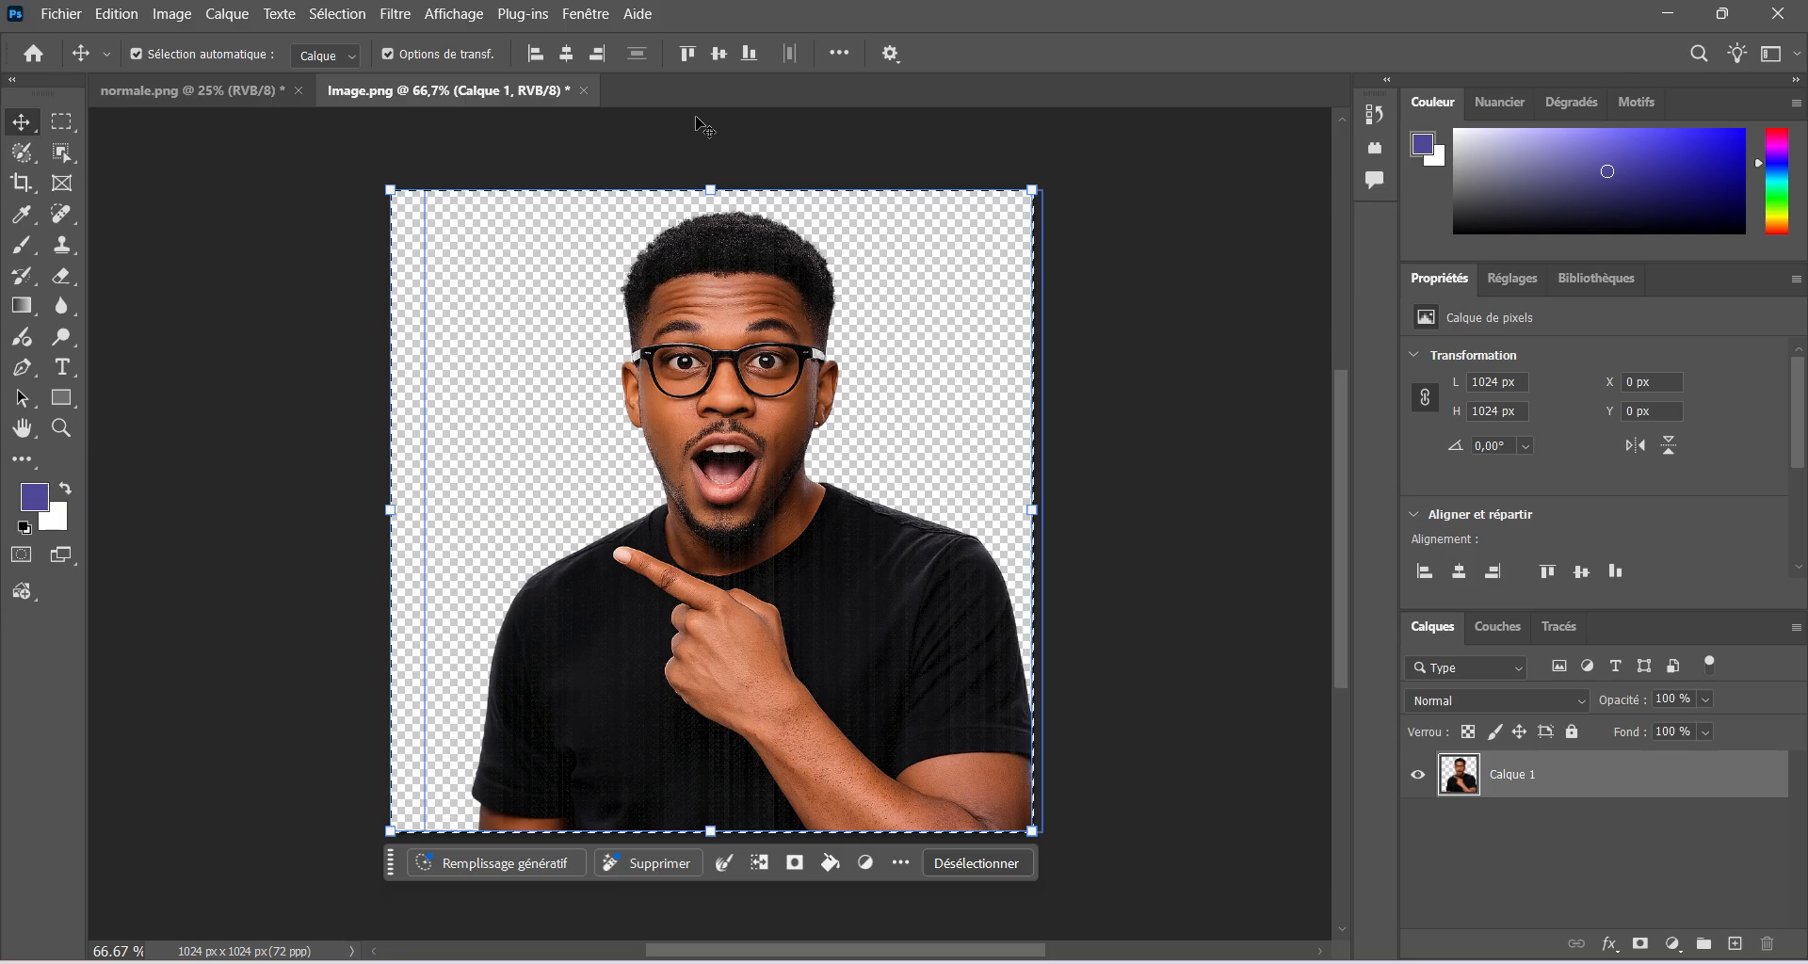
{"action": "left_click", "coordinate": [569, 56]}
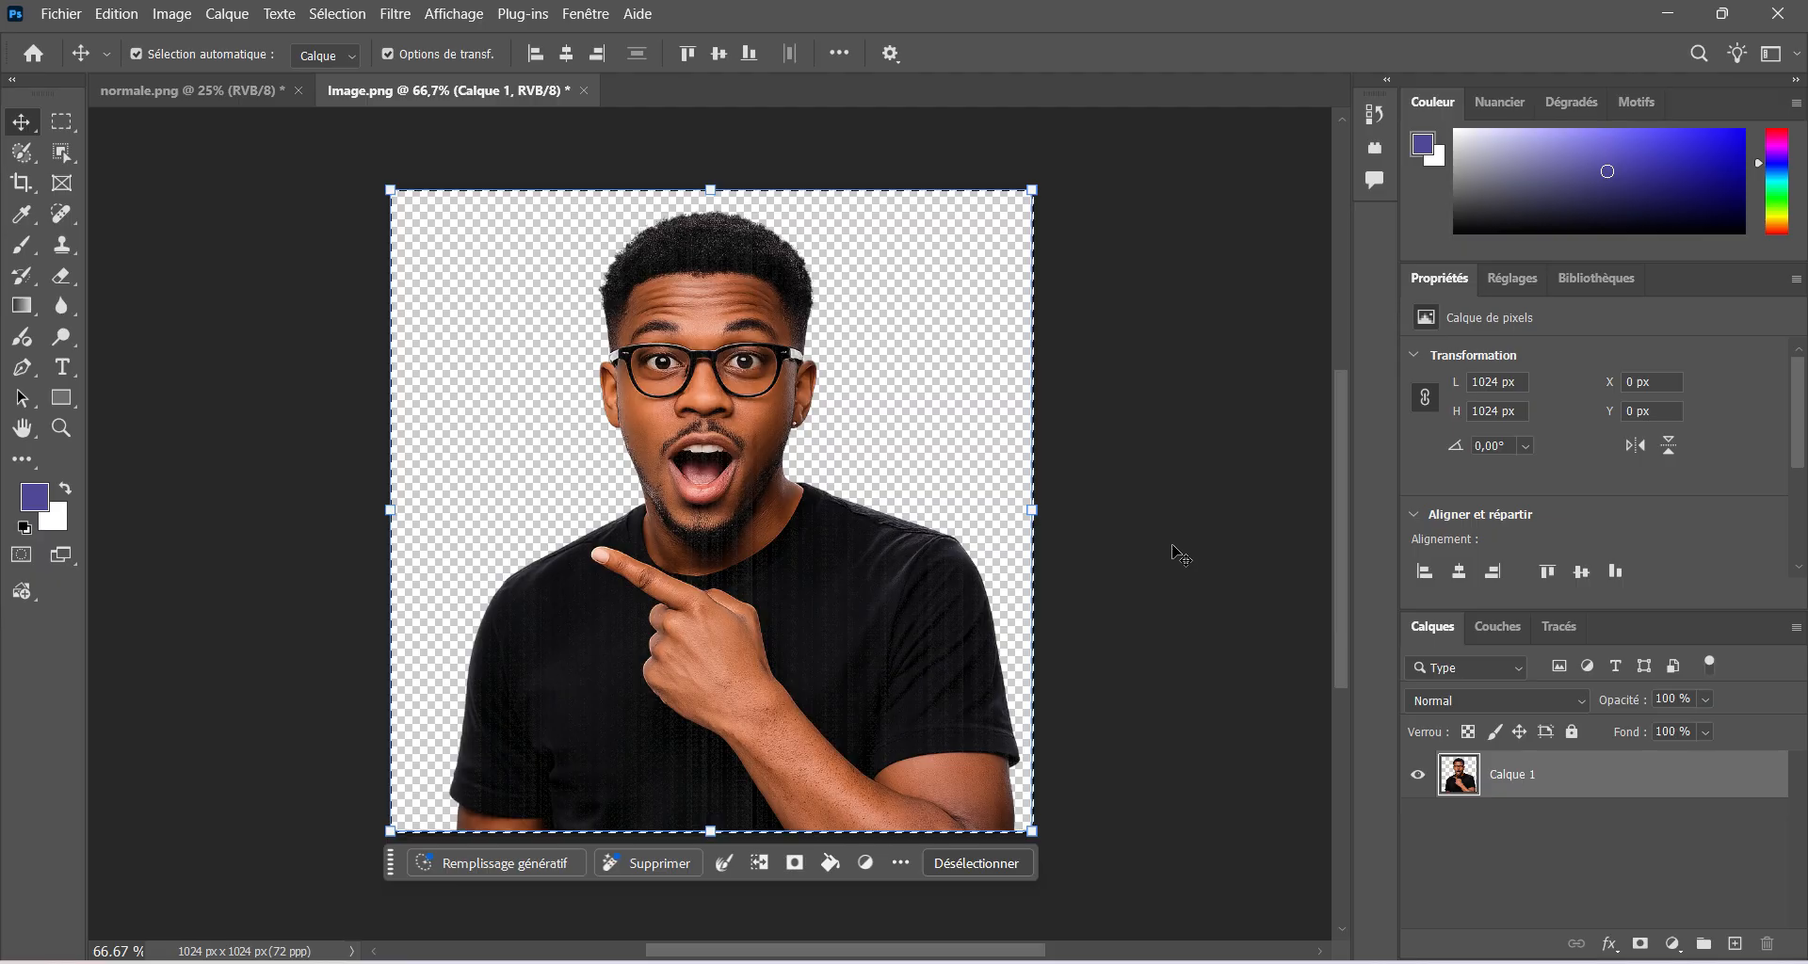
{"action": "key", "text": "ctrl+d"}
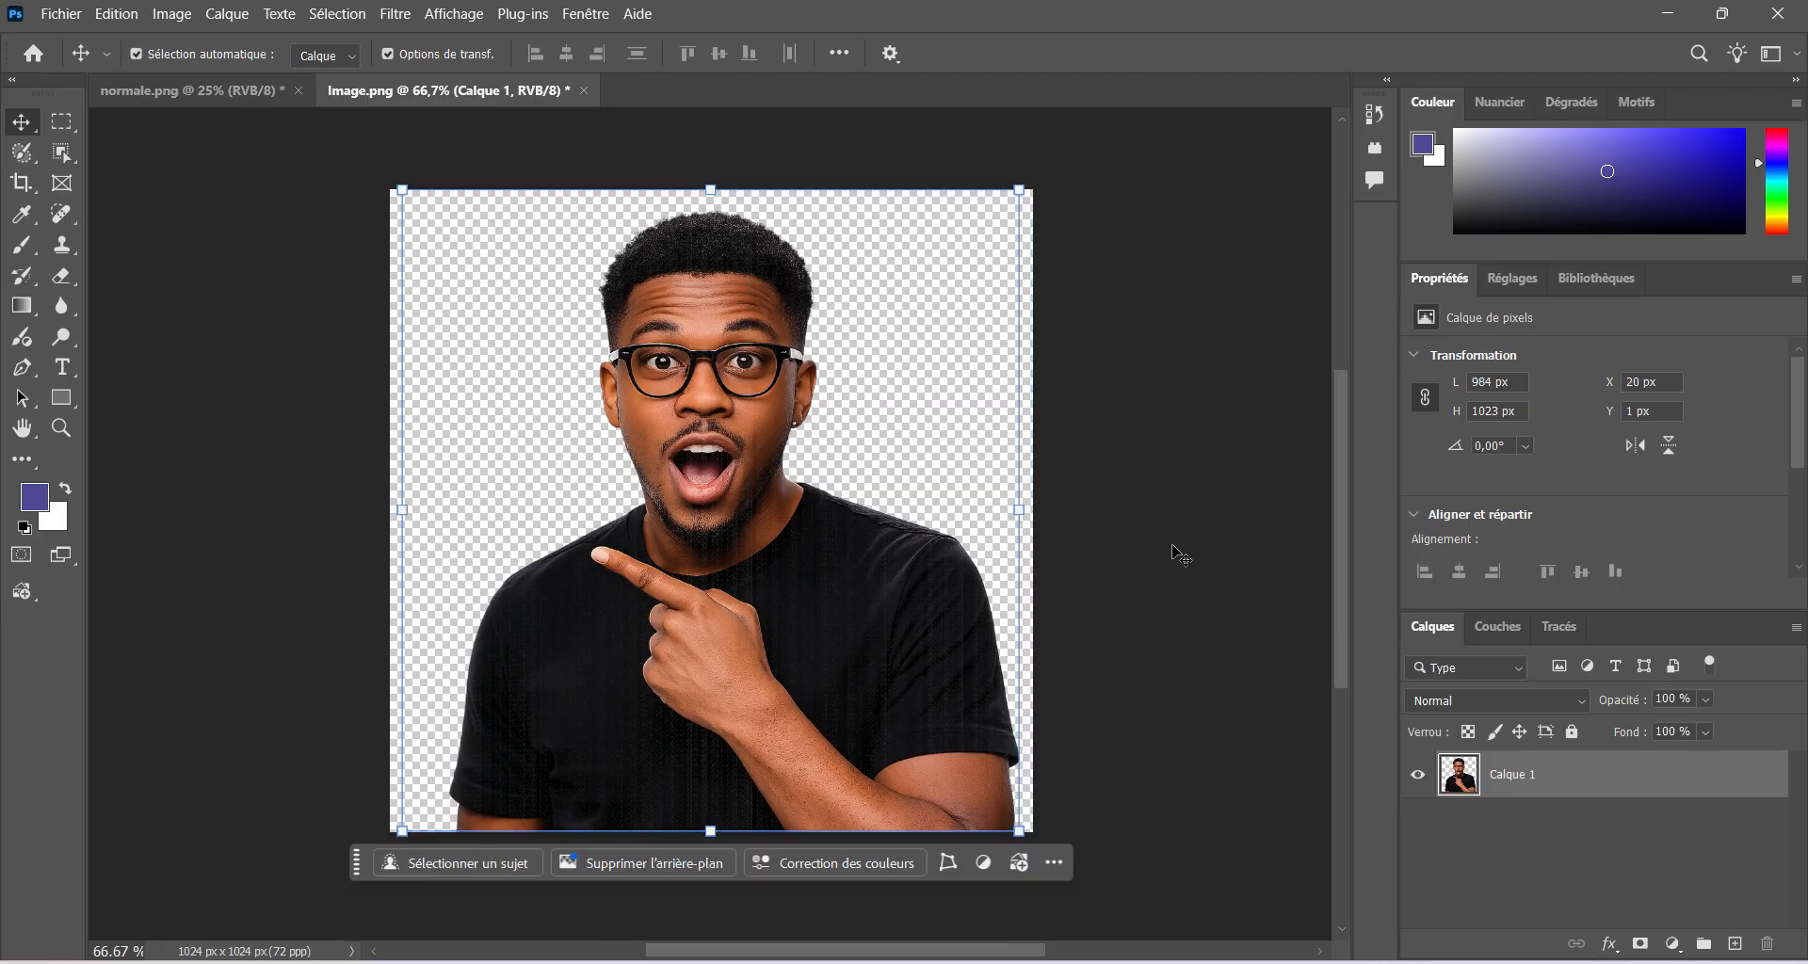
{"action": "left_click", "coordinate": [1180, 556]}
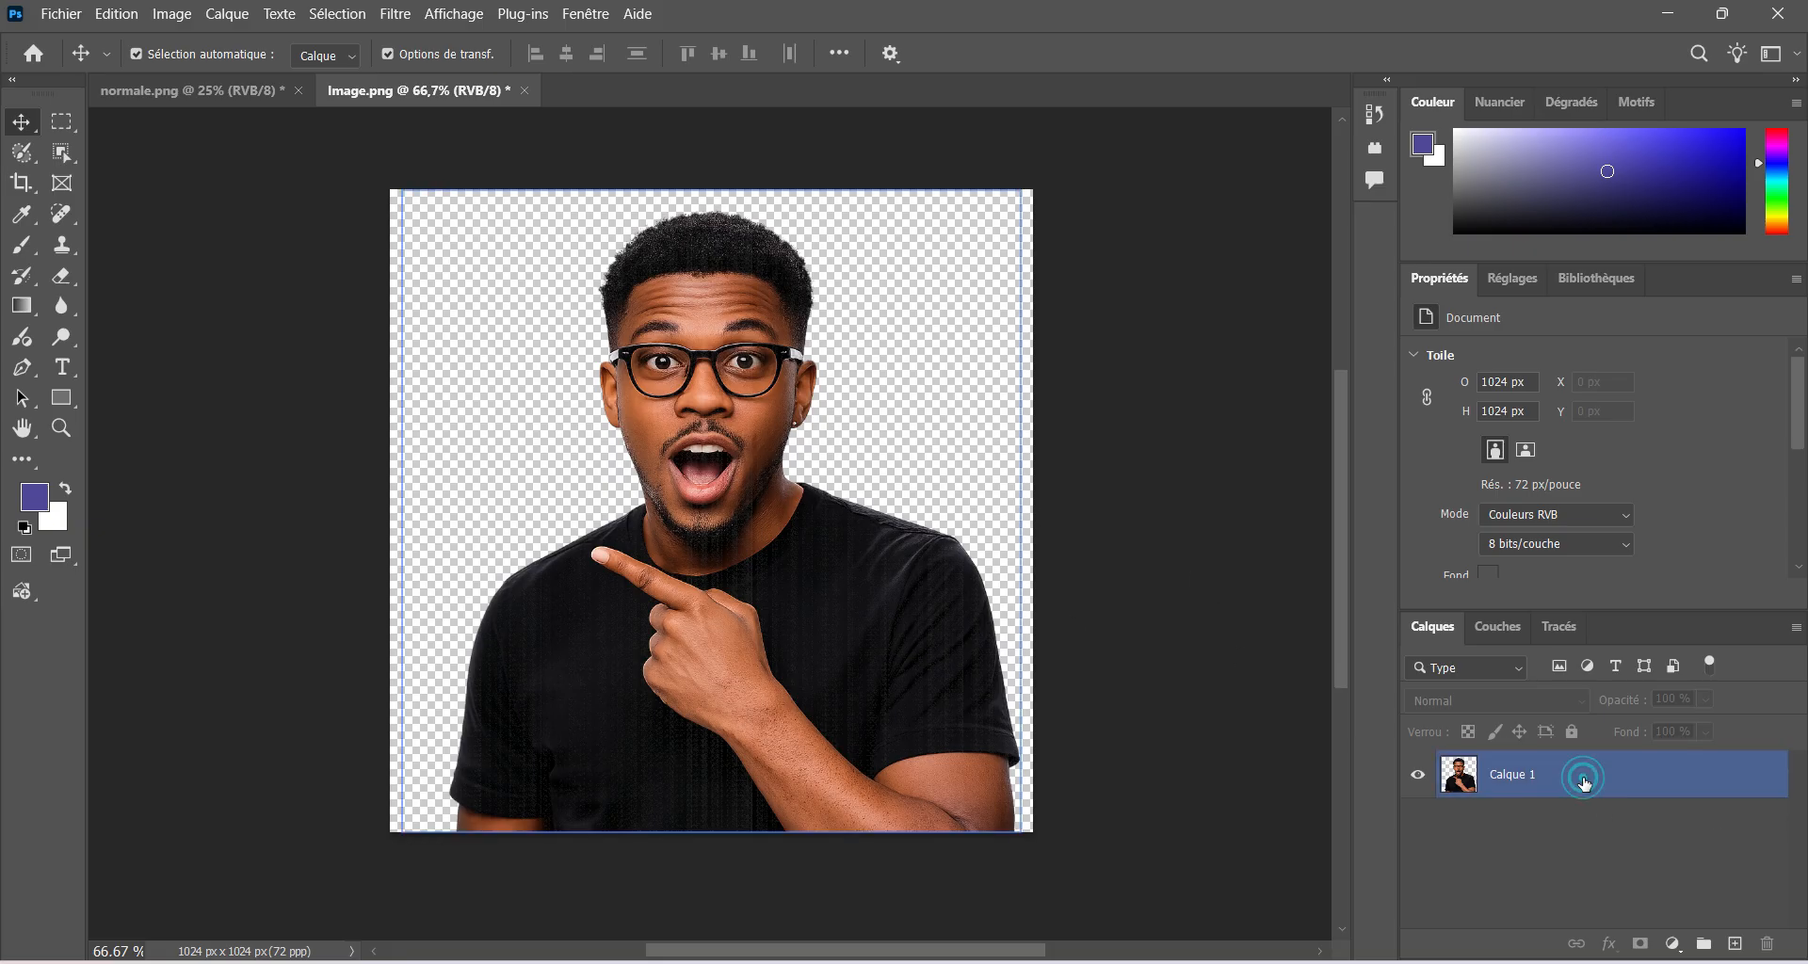
Add a Couleur unie fill layer in the purple foreground colour #4f4898.
{"action": "left_click", "coordinate": [1495, 783]}
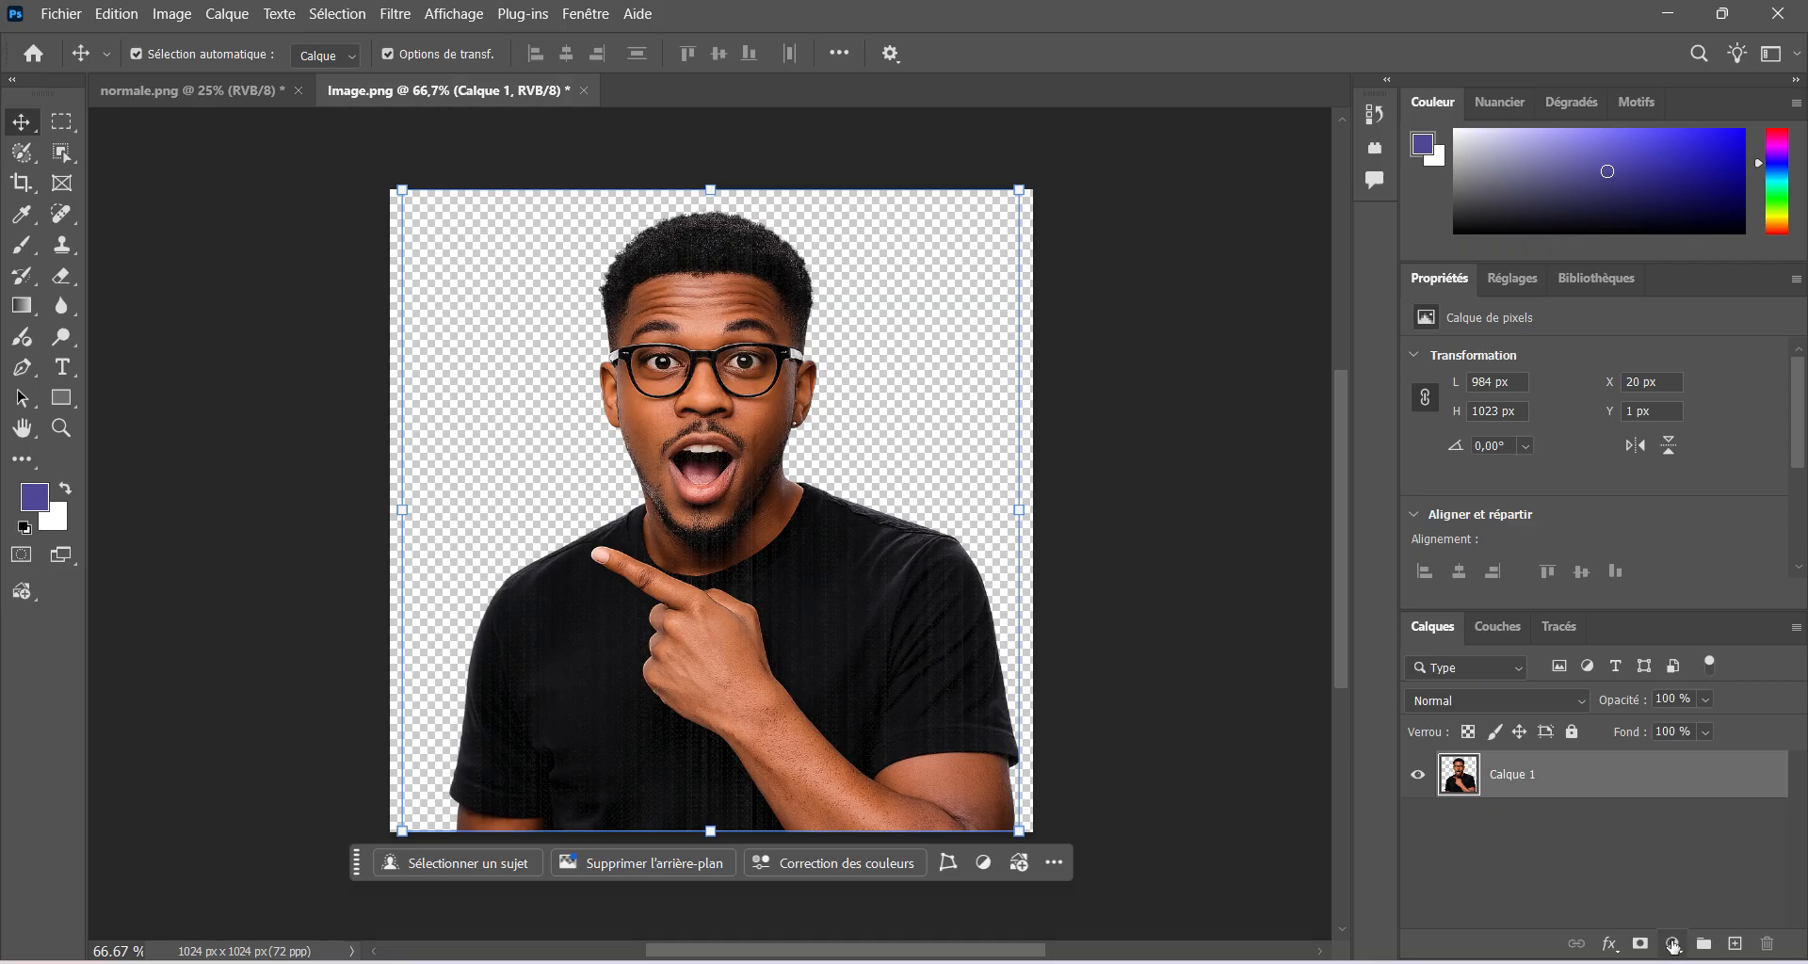
{"action": "left_click", "coordinate": [1673, 944]}
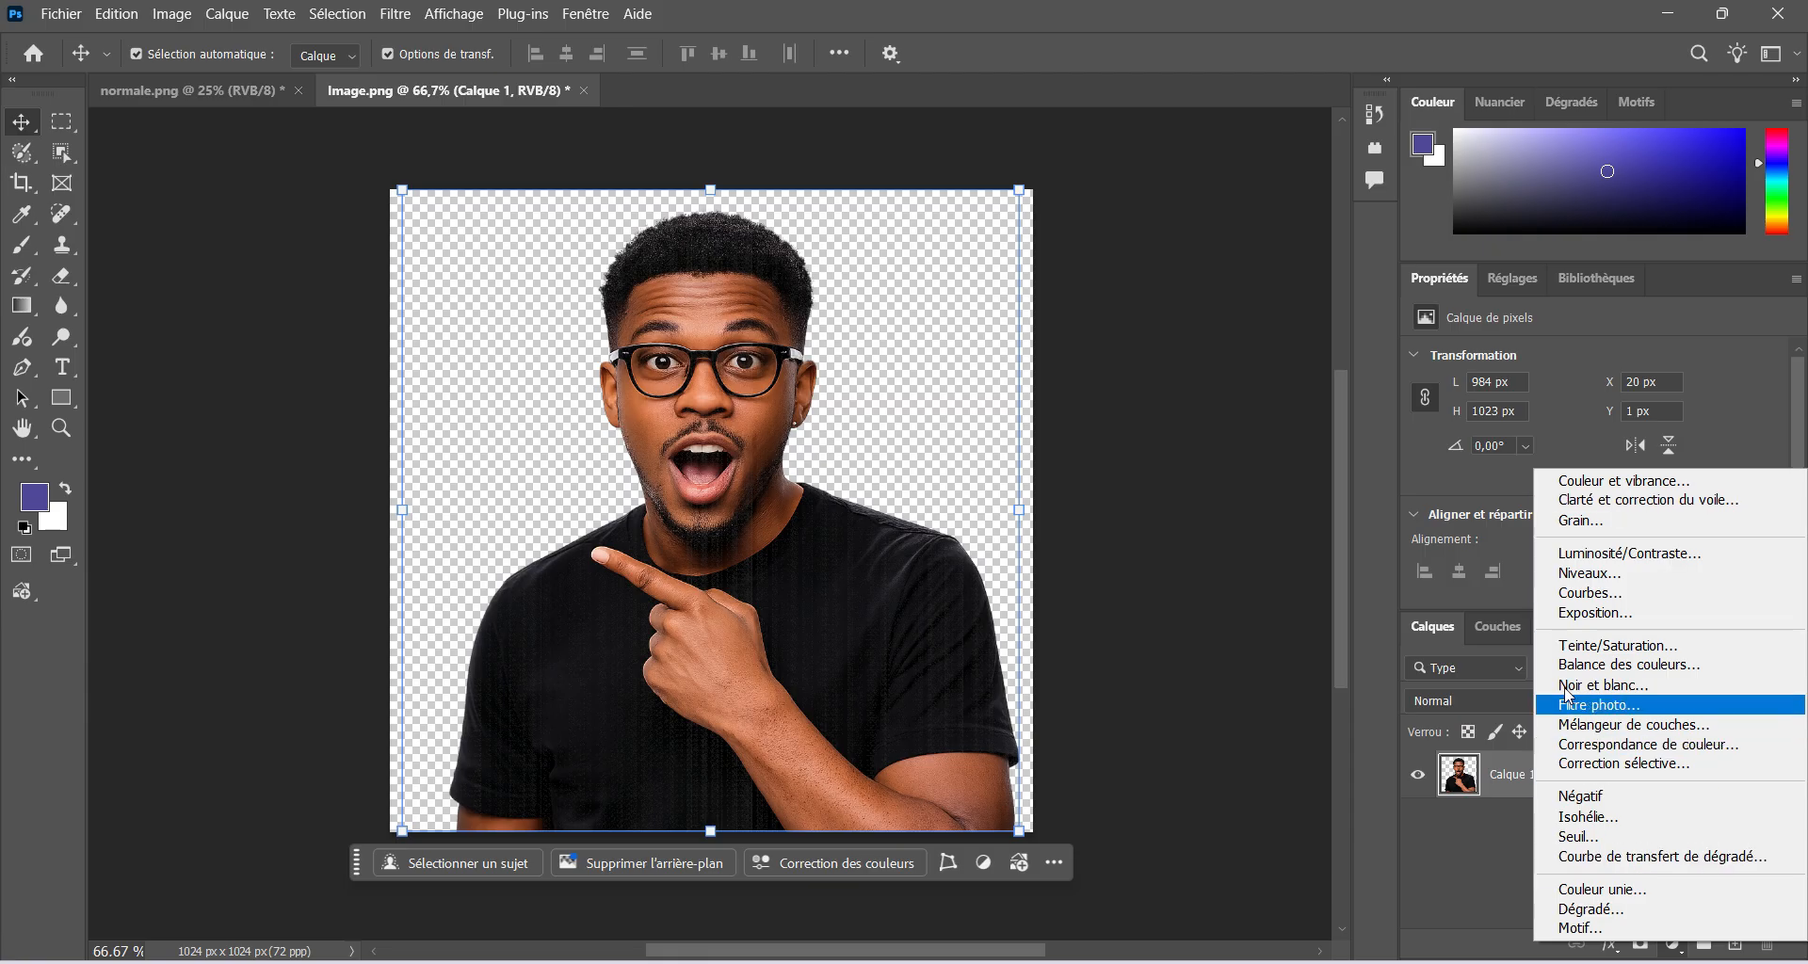
{"action": "left_click", "coordinate": [1626, 893]}
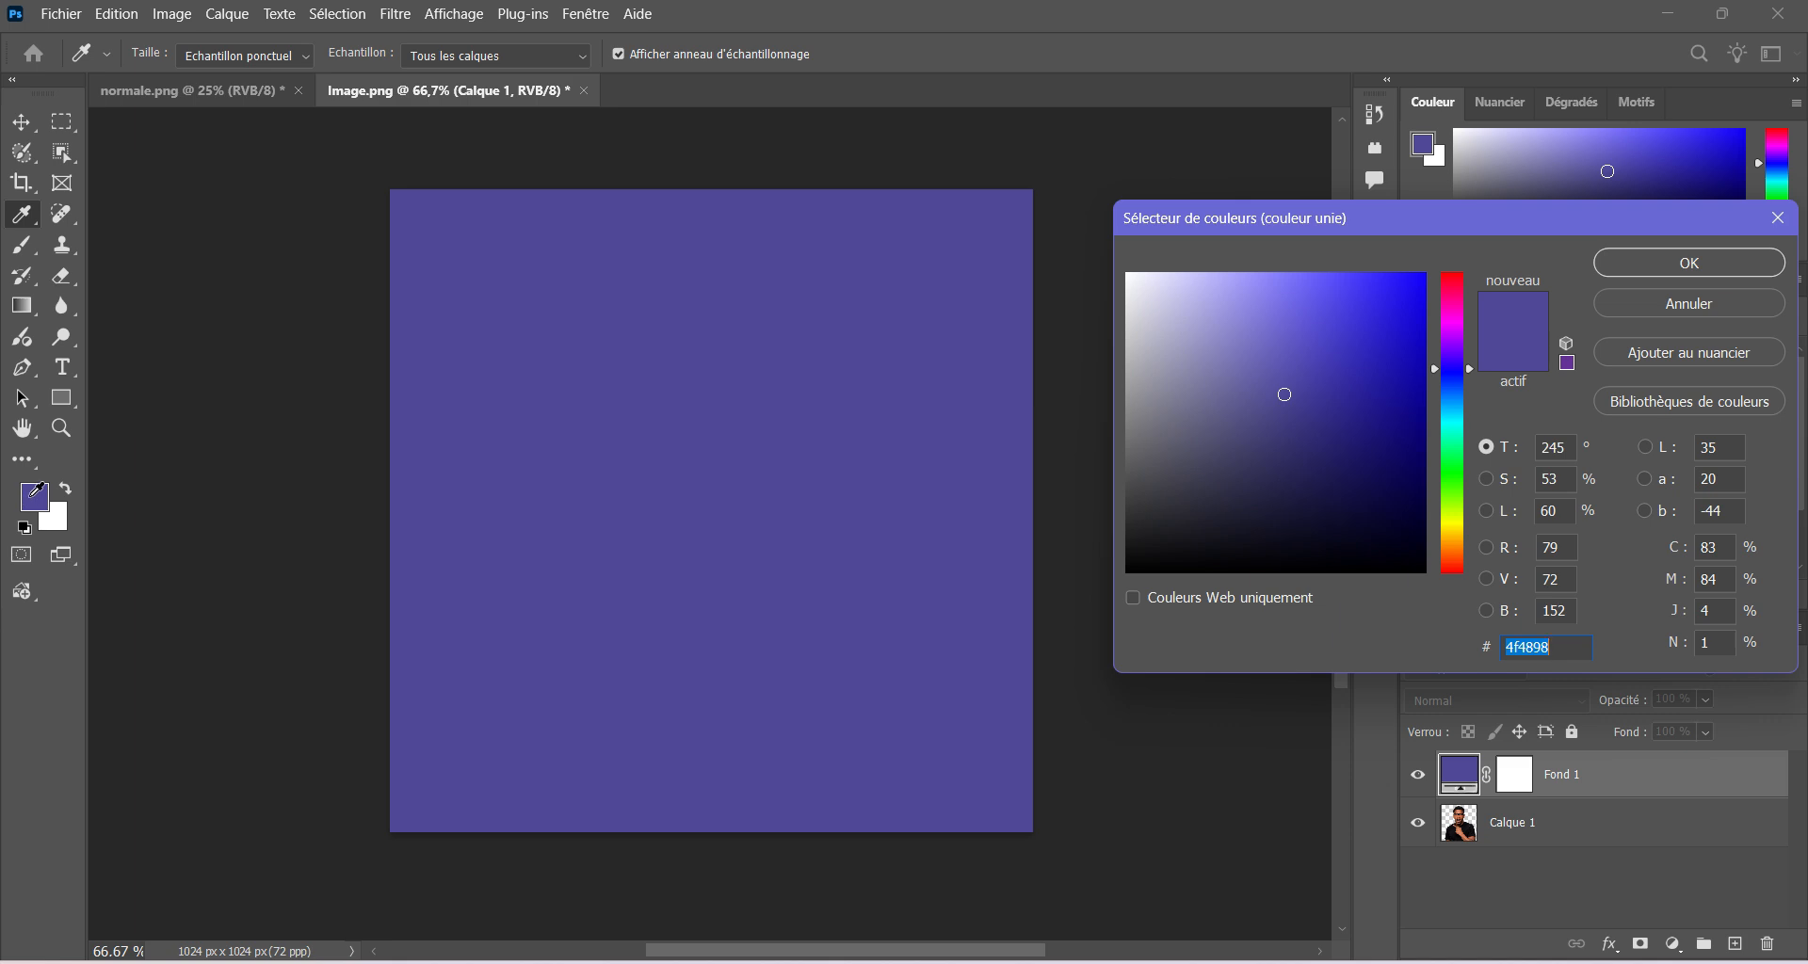
{"action": "left_click", "coordinate": [36, 491]}
{"action": "left_click", "coordinate": [1650, 269]}
{"action": "key", "text": "v"}
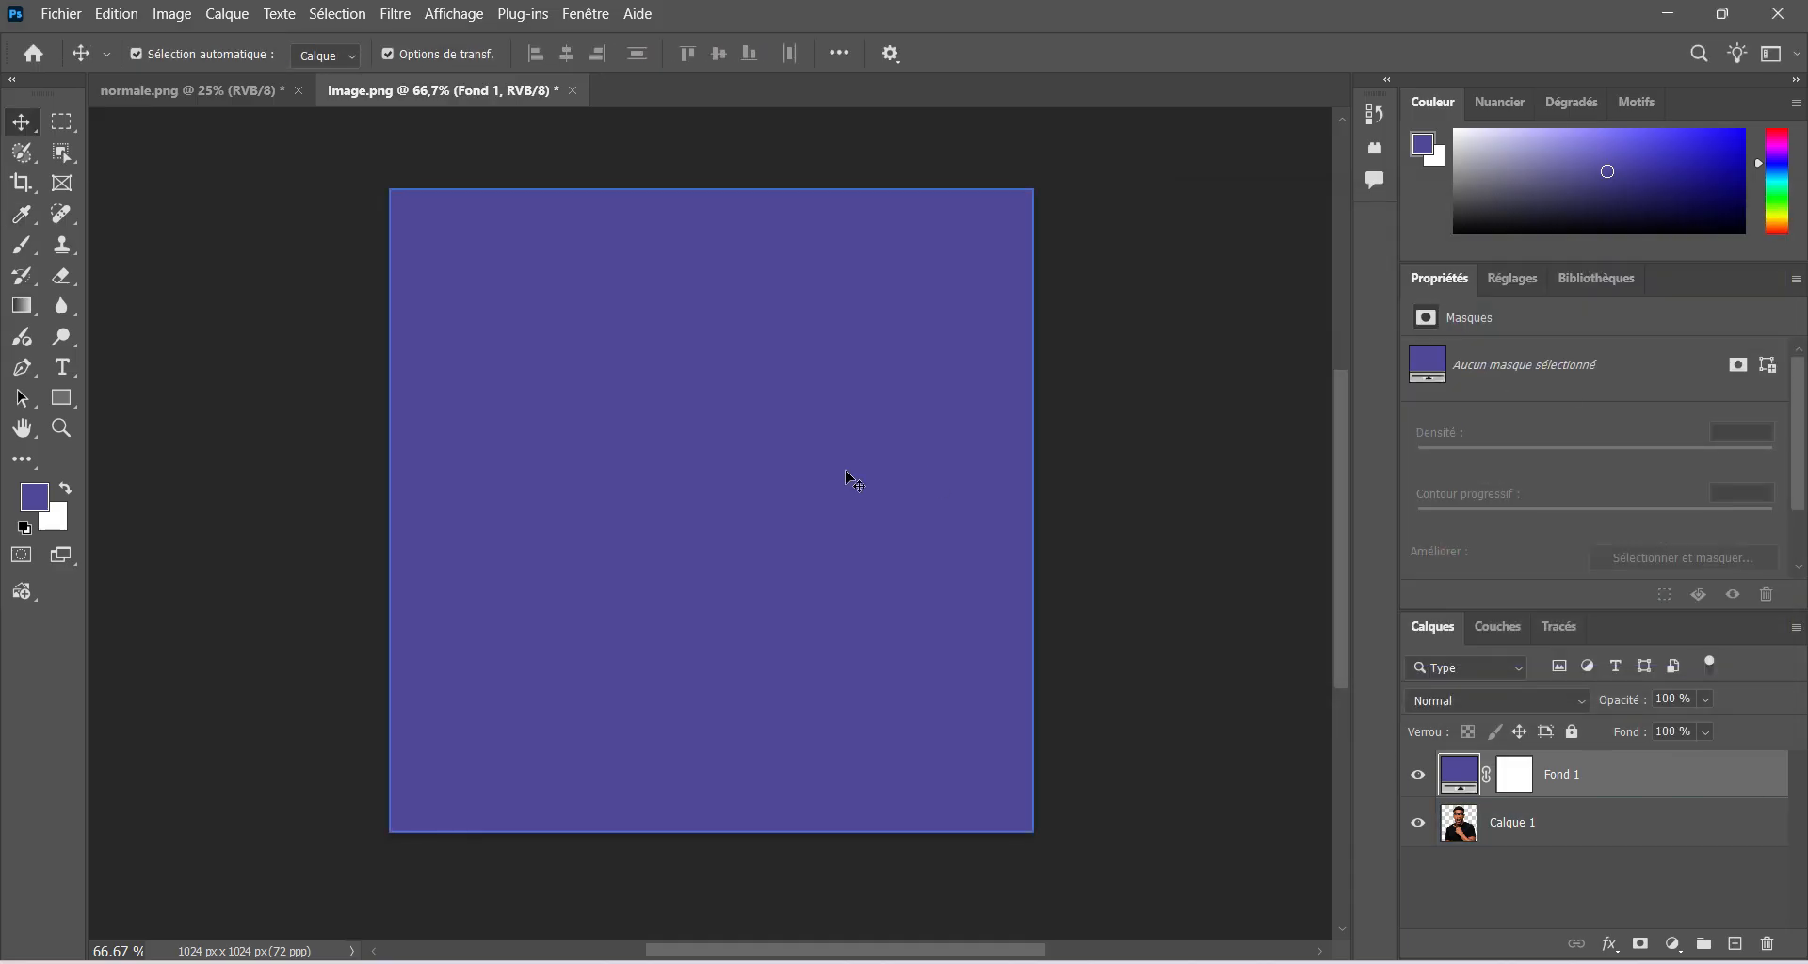
Place the Calque 1 portrait layer above the Fond 1 colour fill, and lock Fond 1 completely.
{"action": "left_click", "coordinate": [1516, 827]}
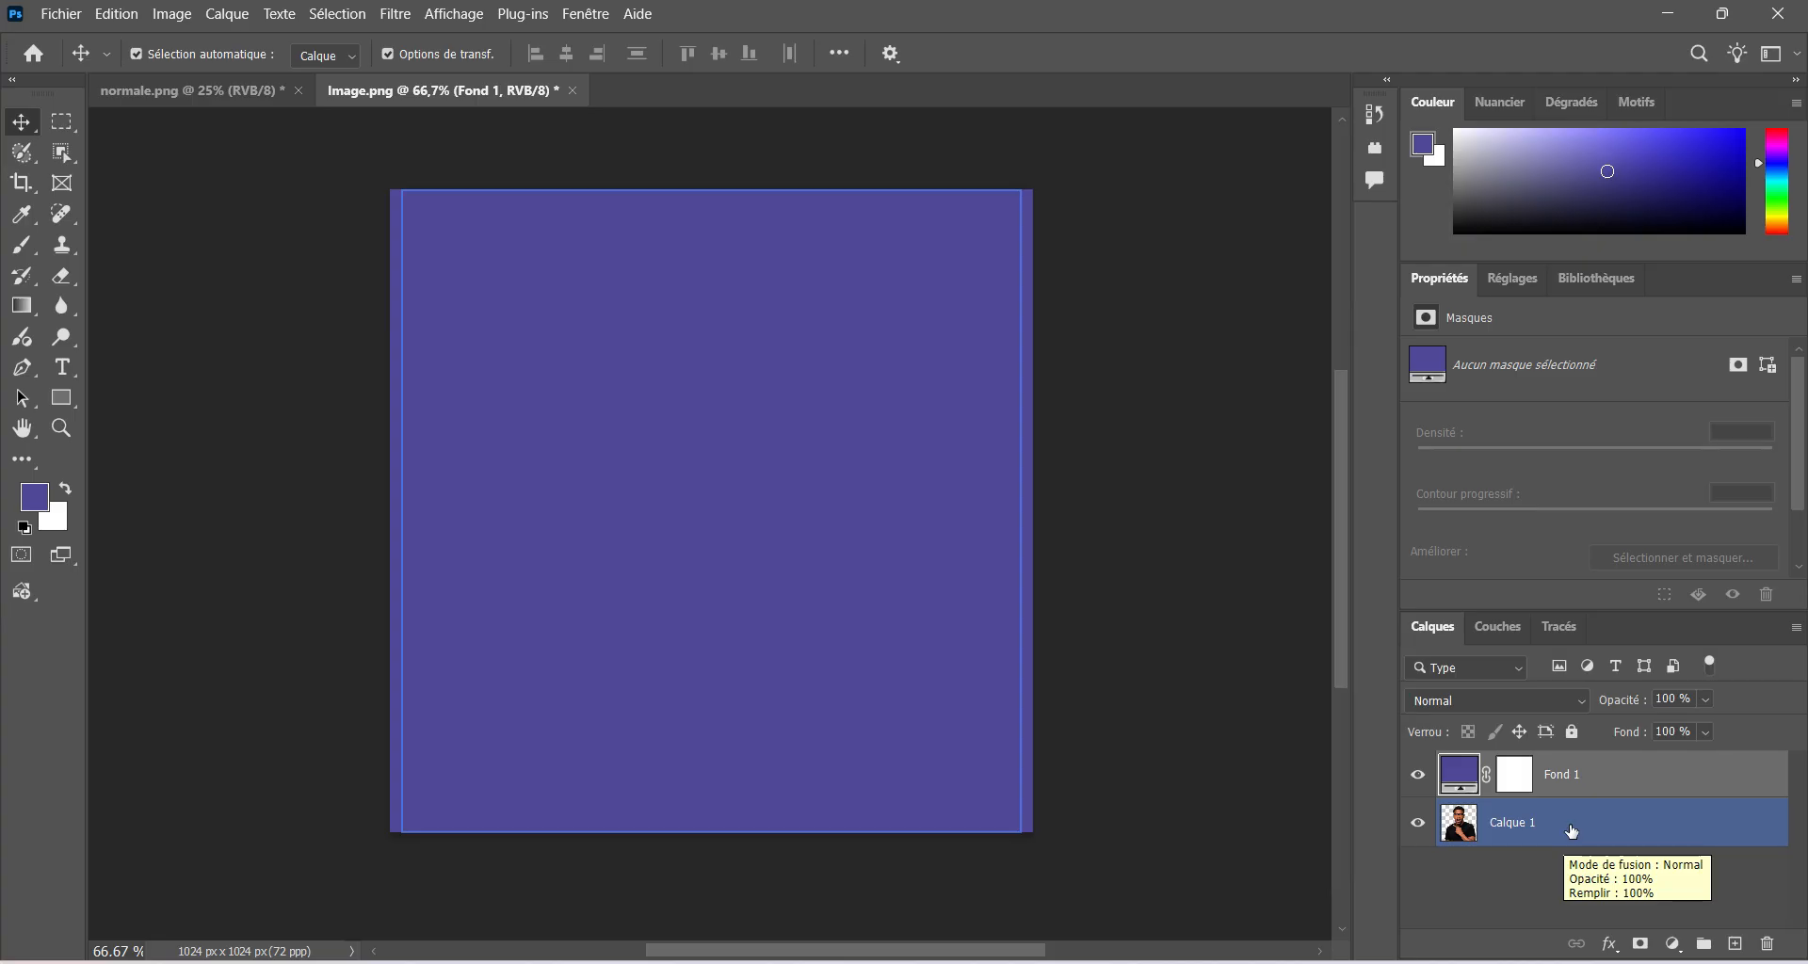
{"action": "left_click", "coordinate": [1448, 786]}
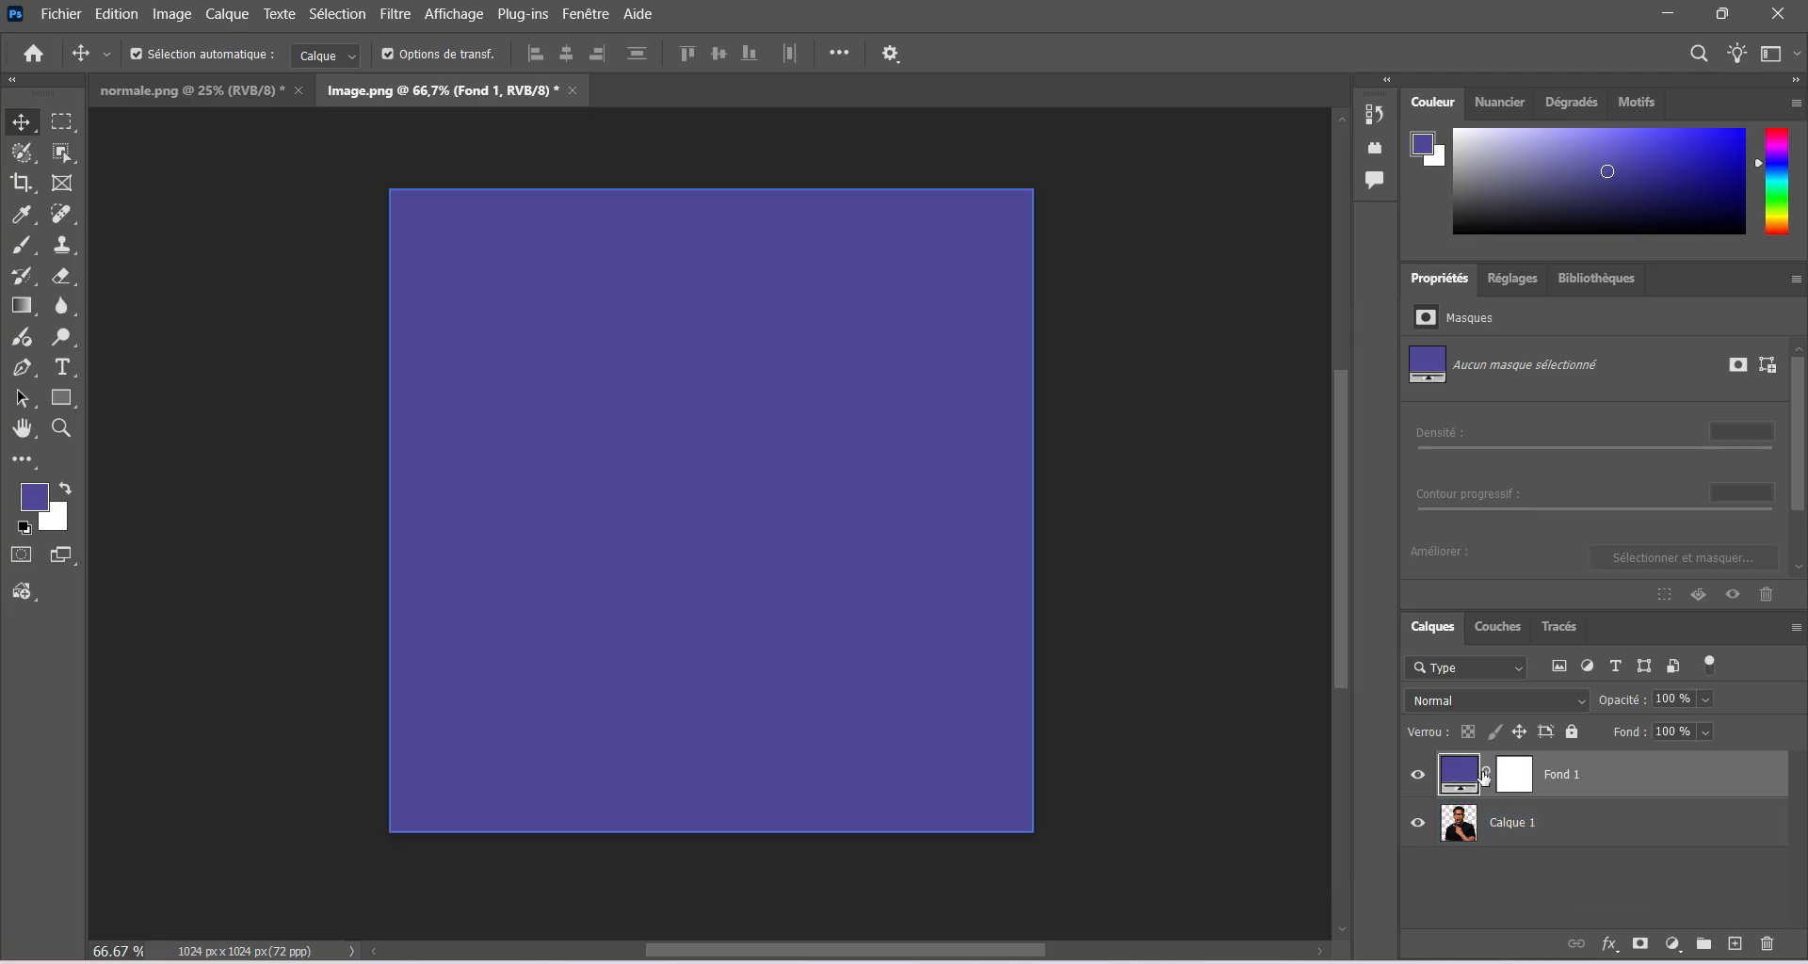
{"action": "left_click_drag", "start_coordinate": [1584, 821], "coordinate": [1570, 754]}
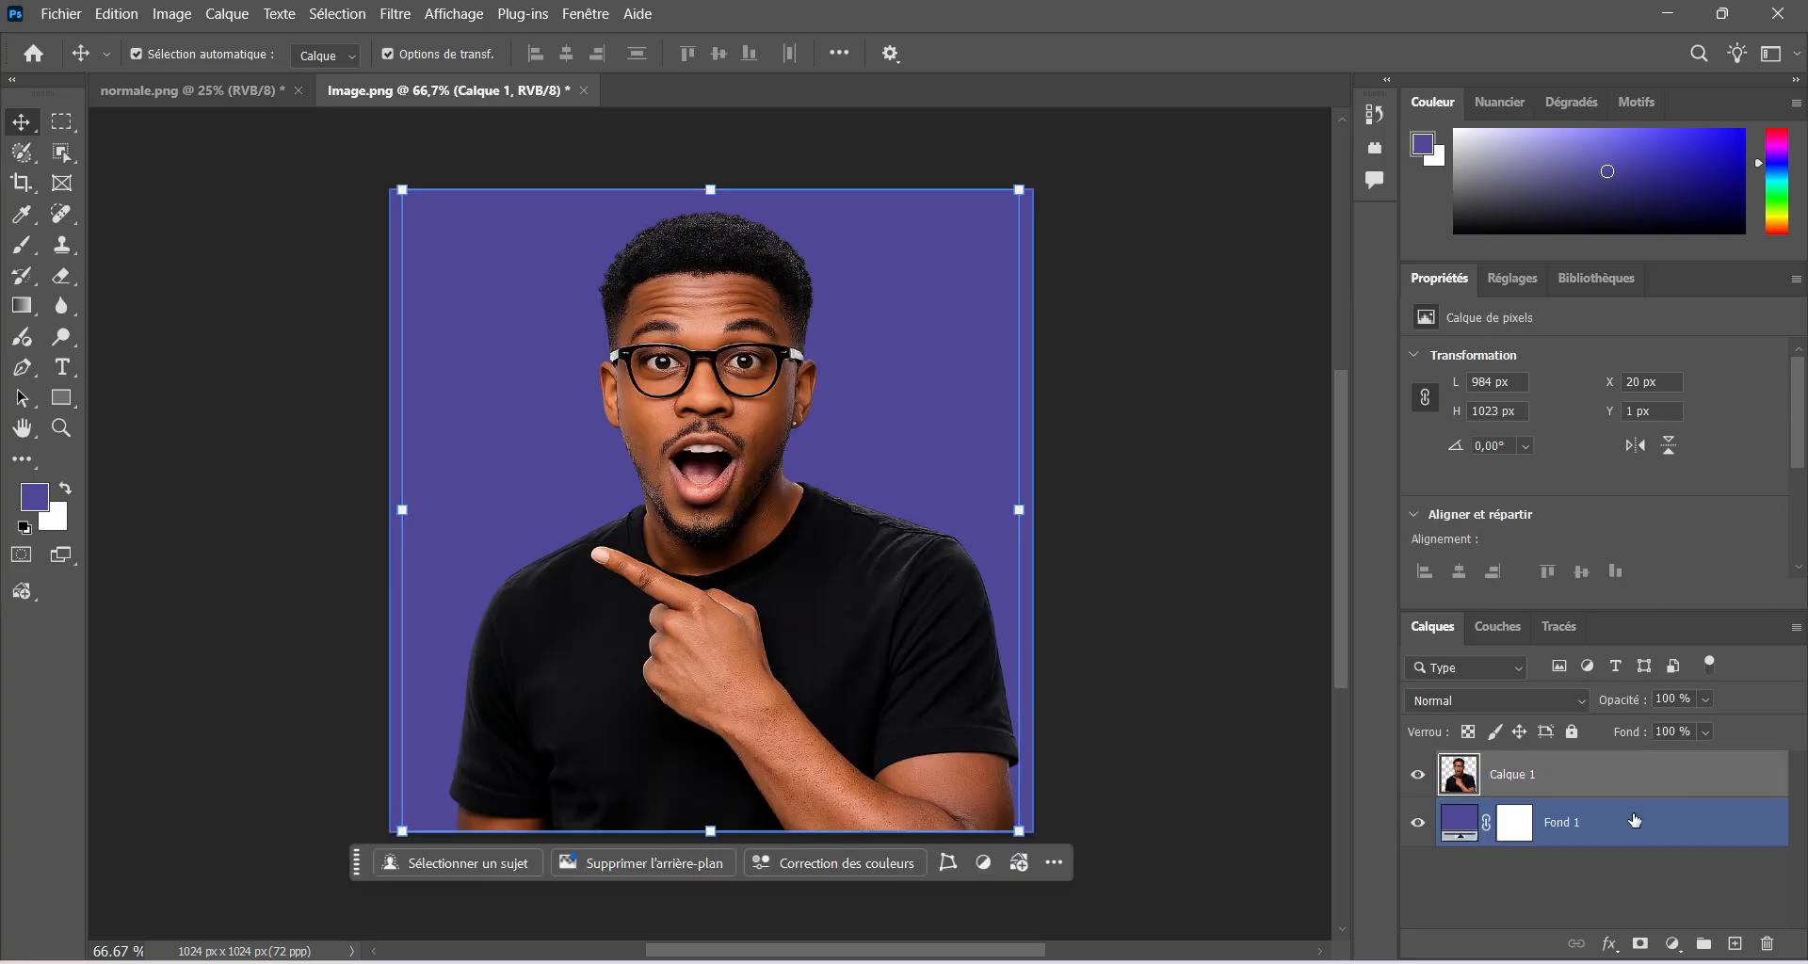
{"action": "left_click", "coordinate": [1635, 821]}
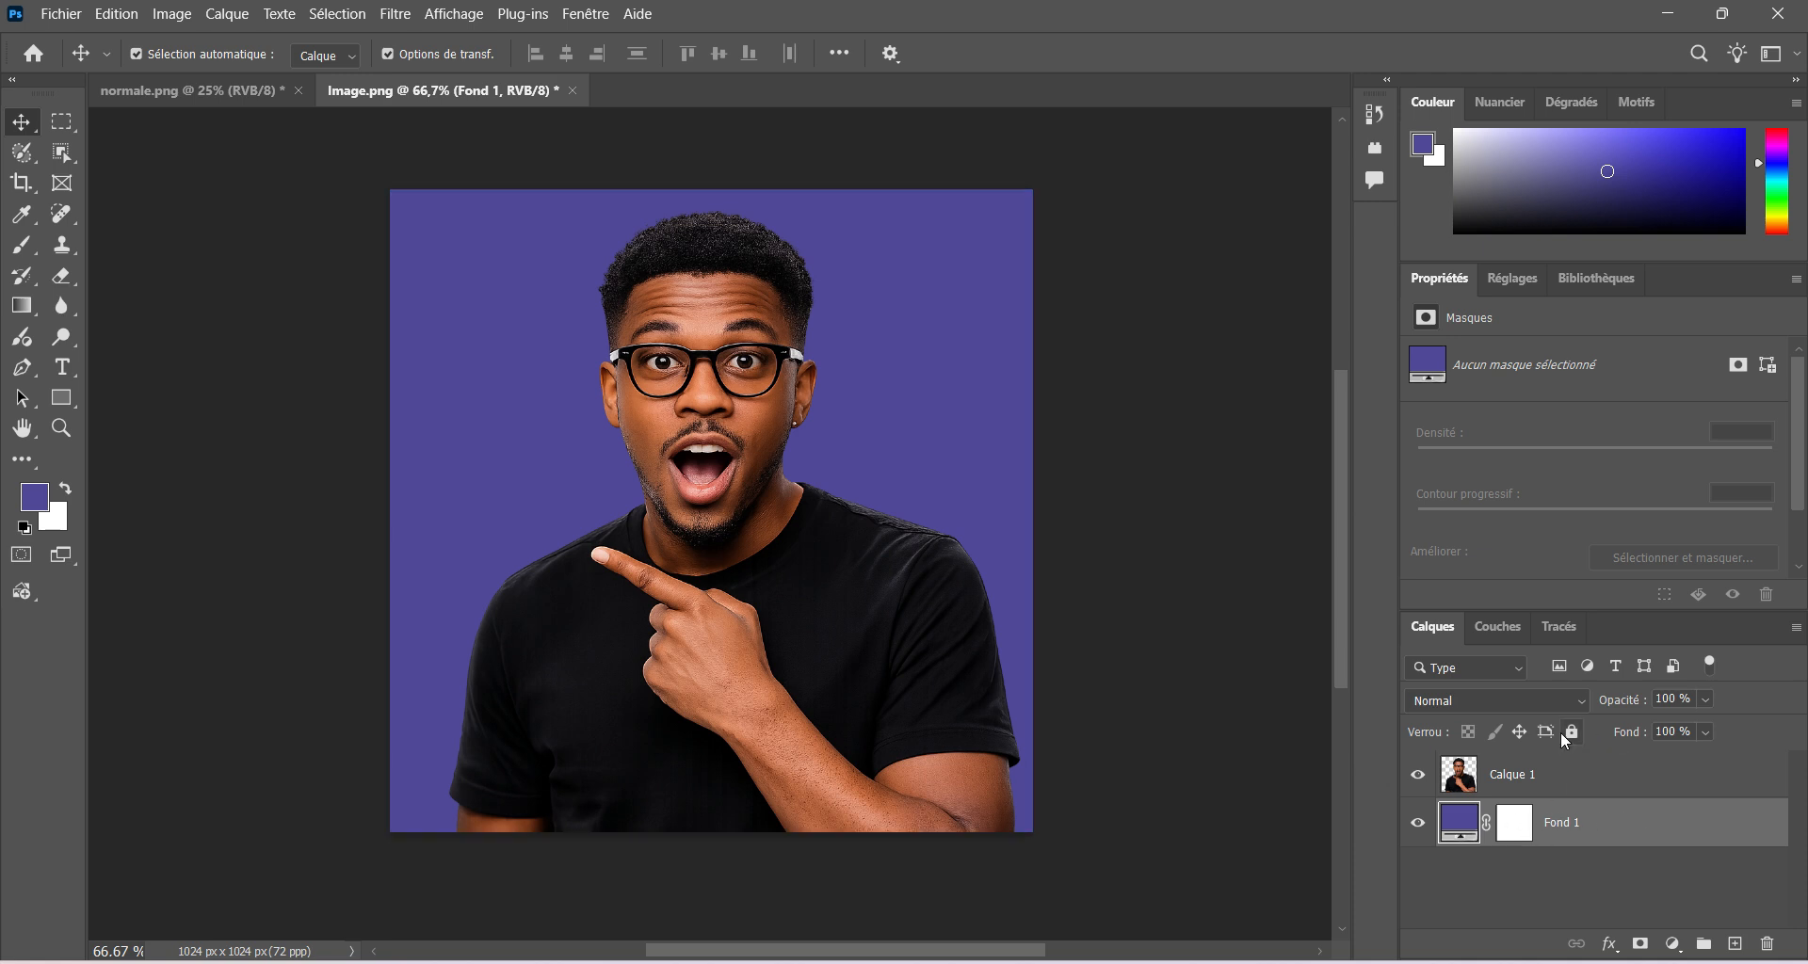
Rename the Calque 1 portrait layer as "image".
{"action": "left_click", "coordinate": [1507, 775]}
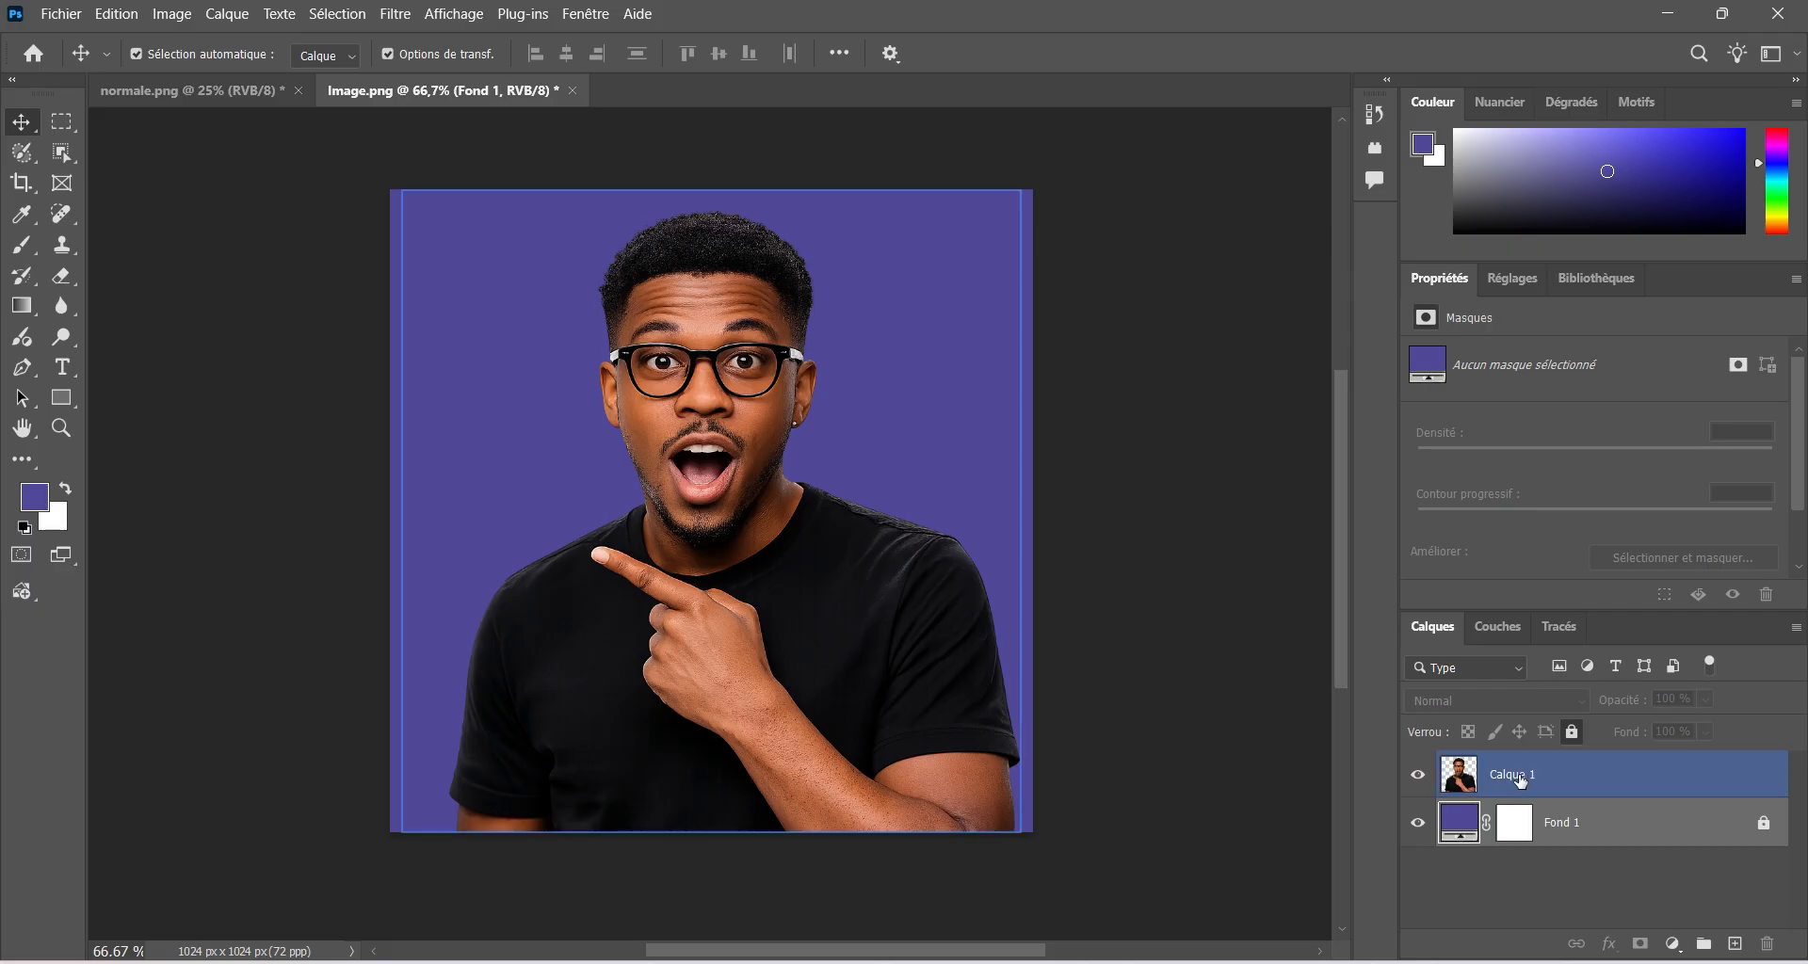
{"action": "double_click", "coordinate": [1507, 776]}
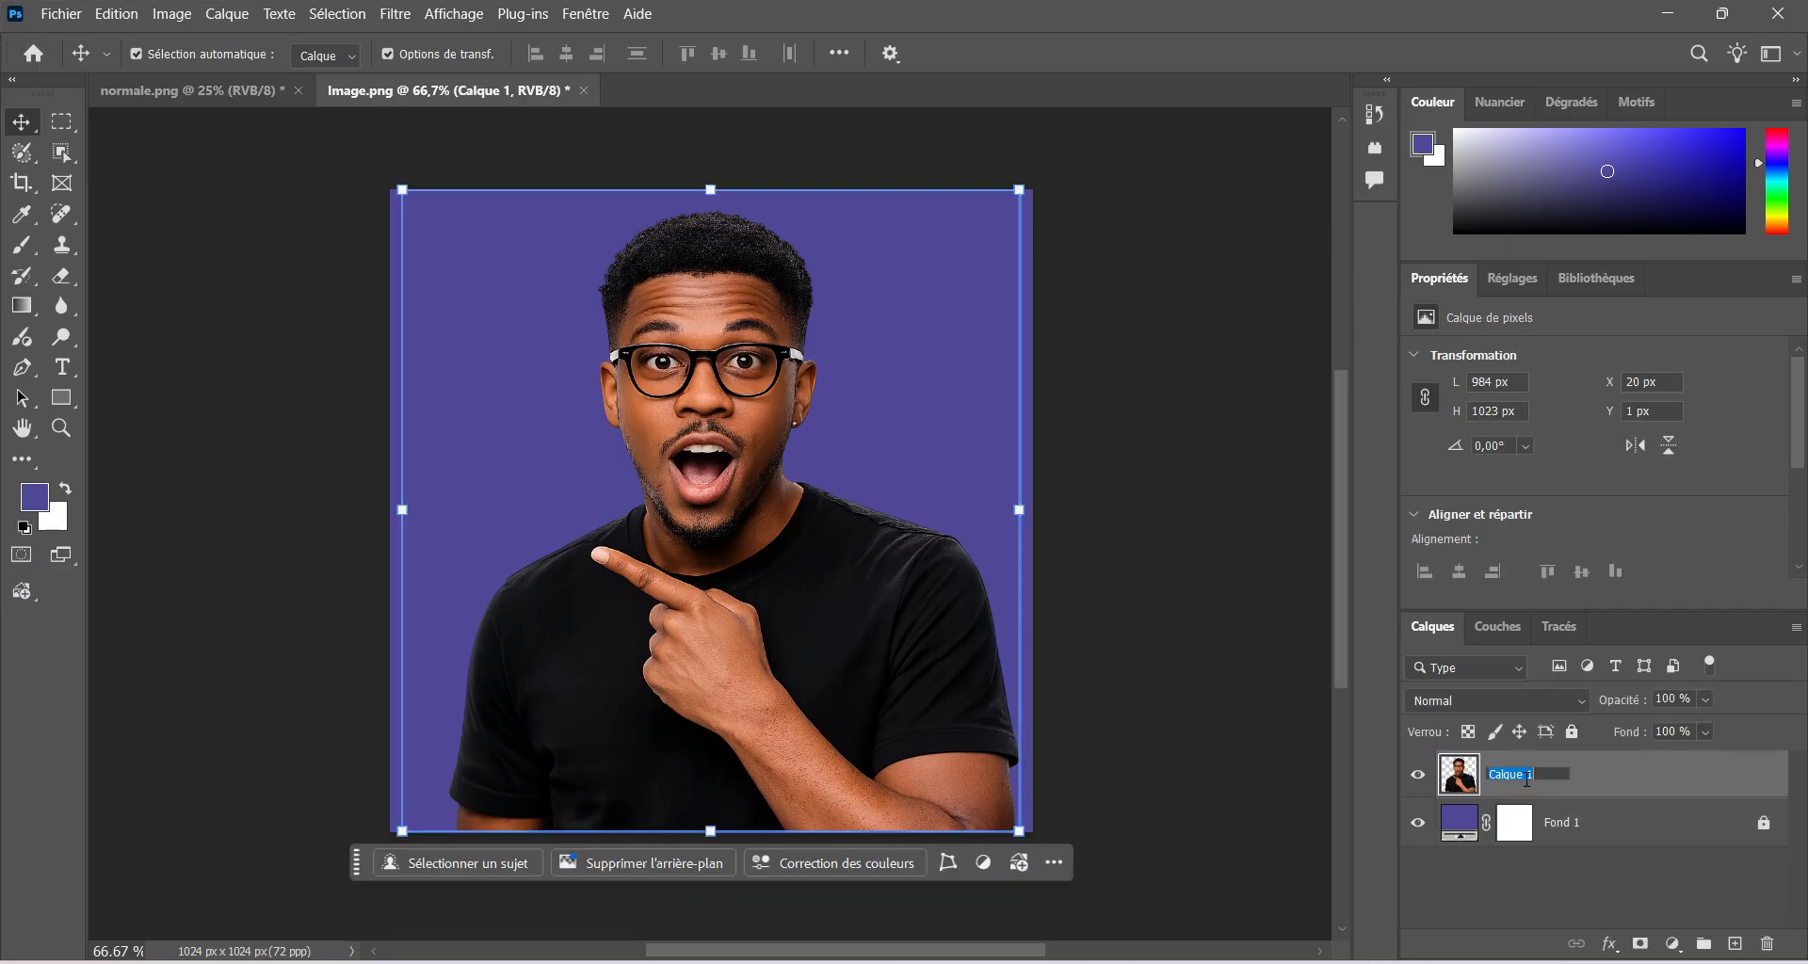
{"action": "key", "text": "BackSpace"}
{"action": "type", "text": "image"}
{"action": "key", "text": "Return"}
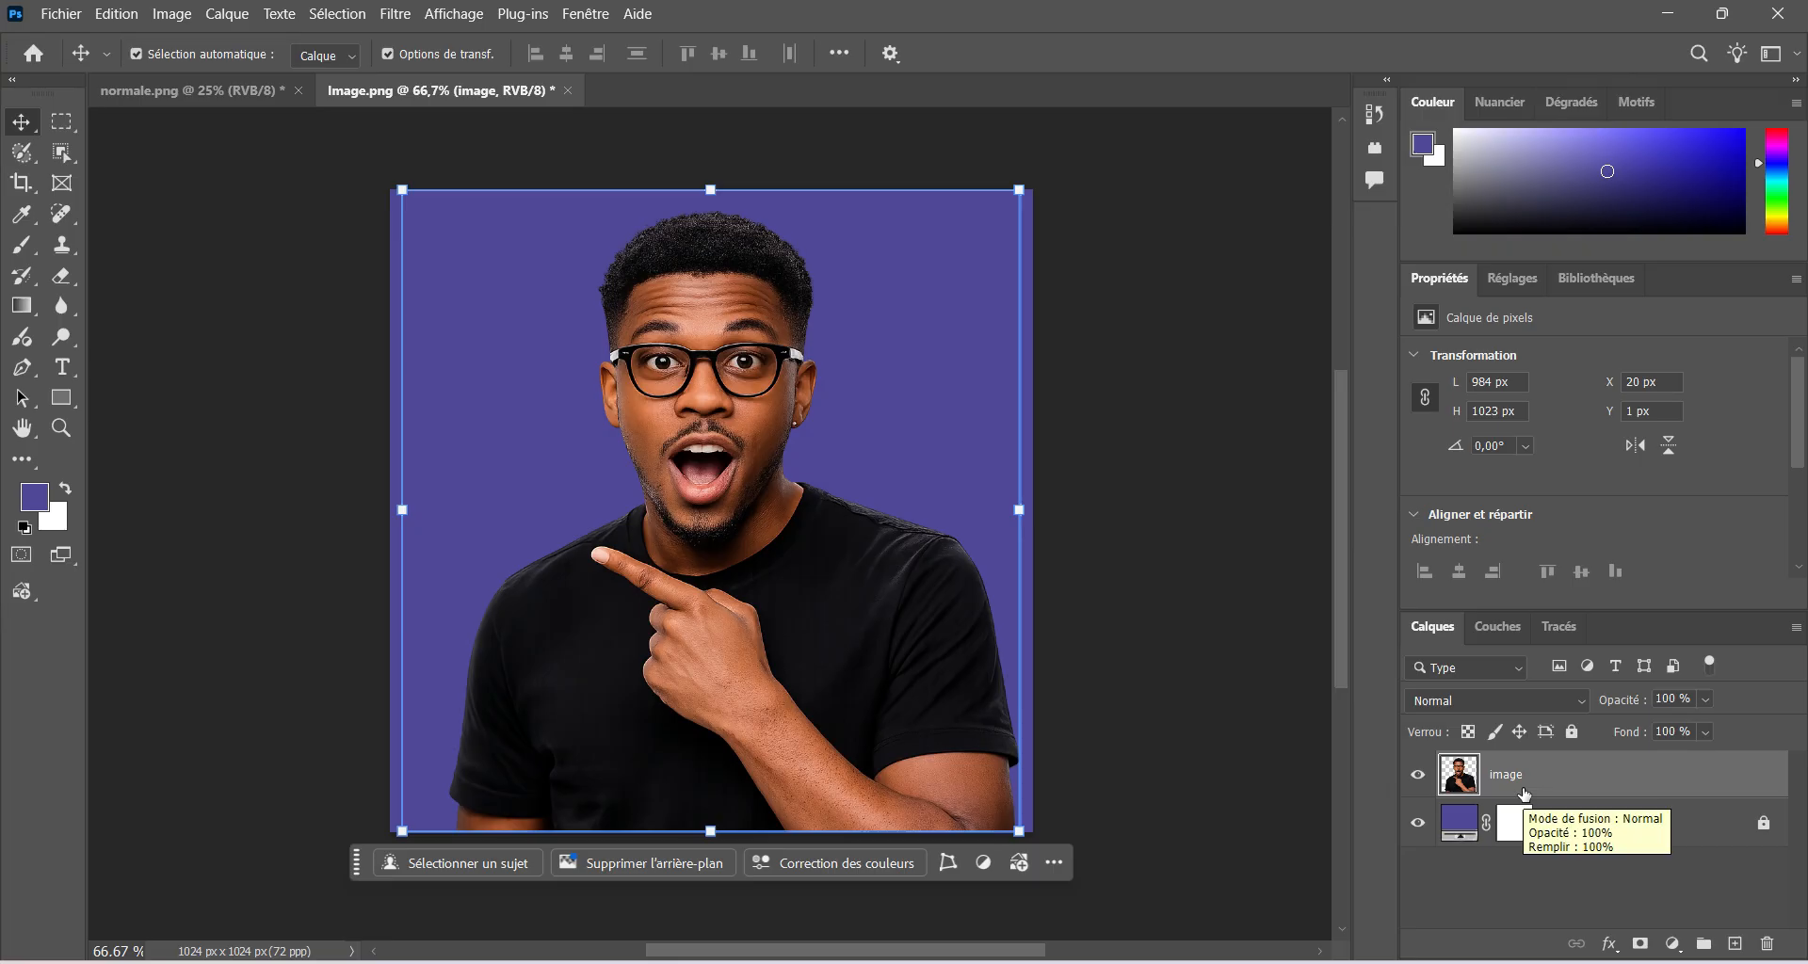
Duplicate the image layer and open the copy in the Topaz Adjust 4 filter.
{"action": "key", "text": "ctrl+j"}
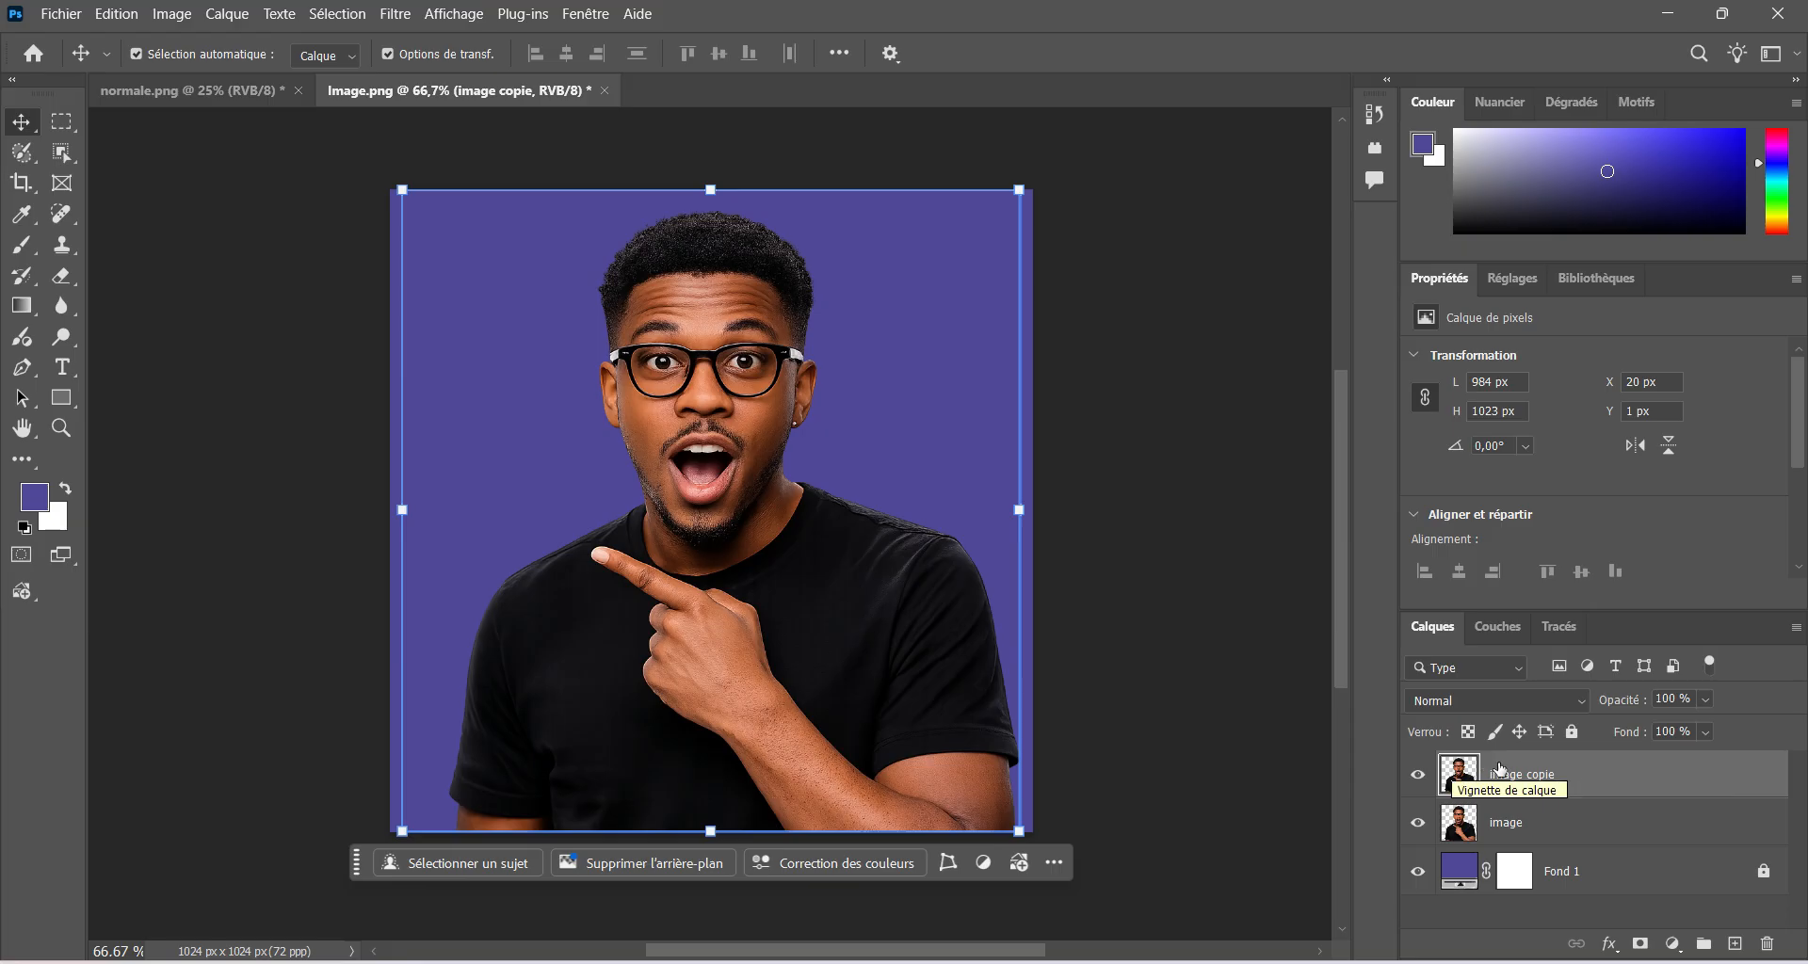
{"action": "left_click", "coordinate": [396, 14]}
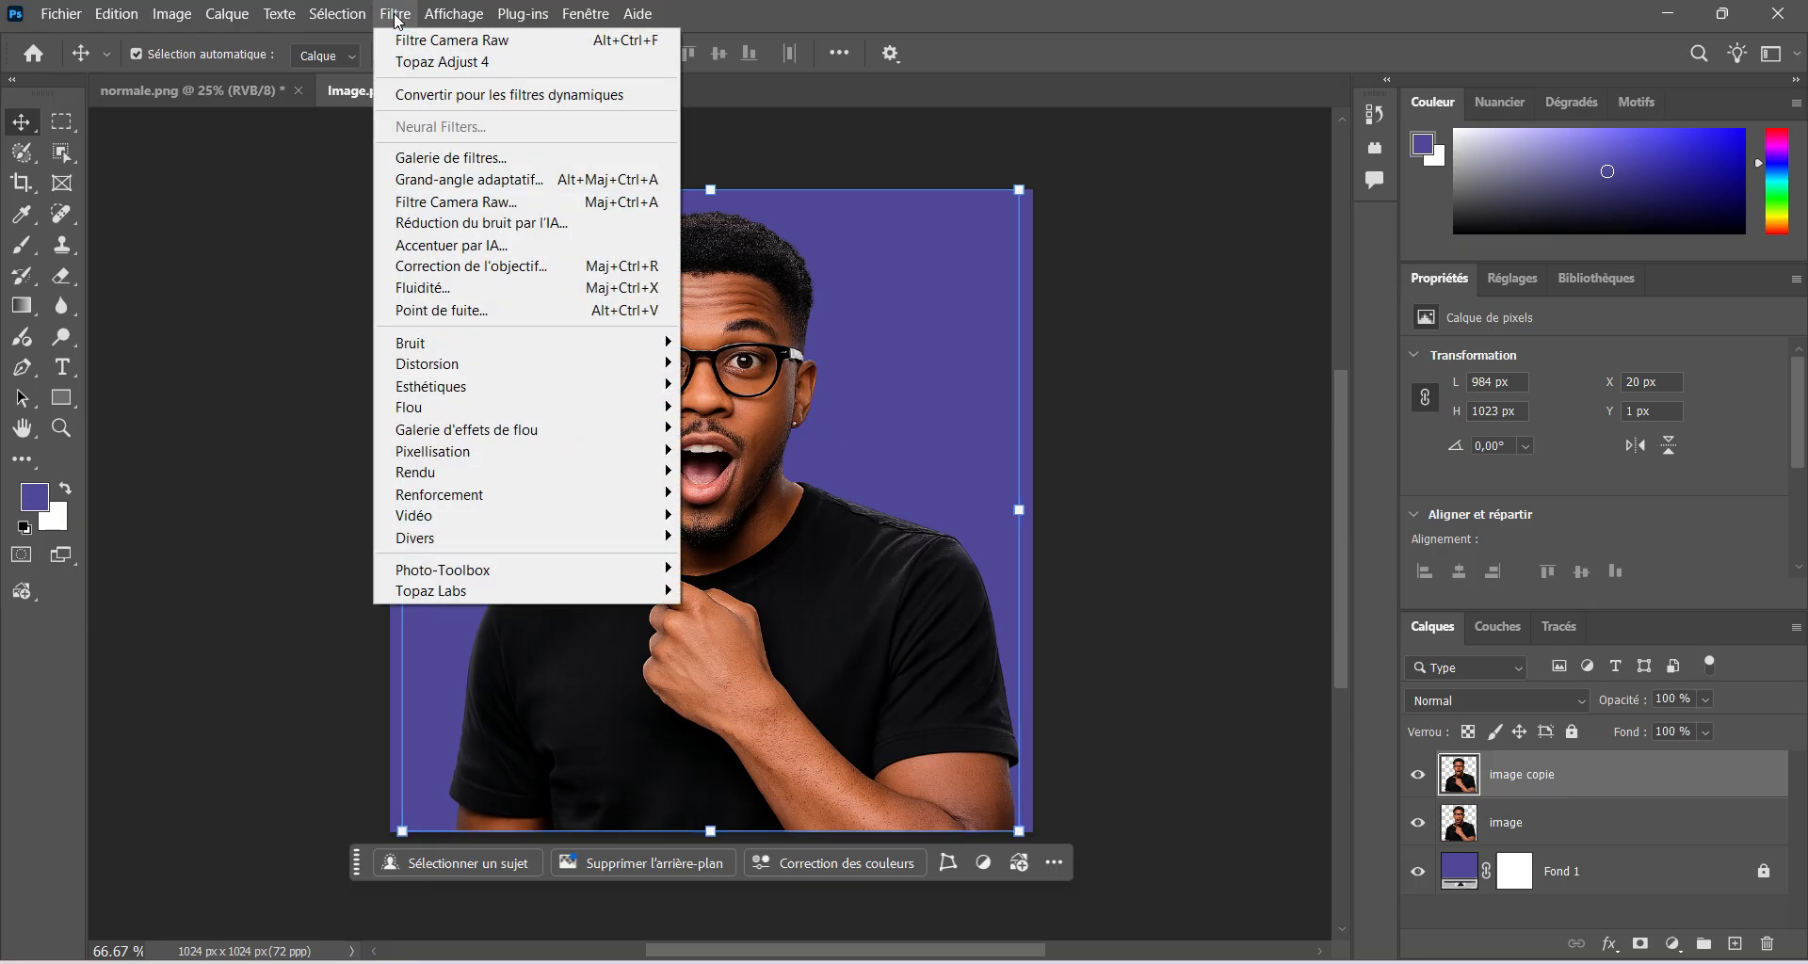
{"action": "mouse_move", "coordinate": [420, 592]}
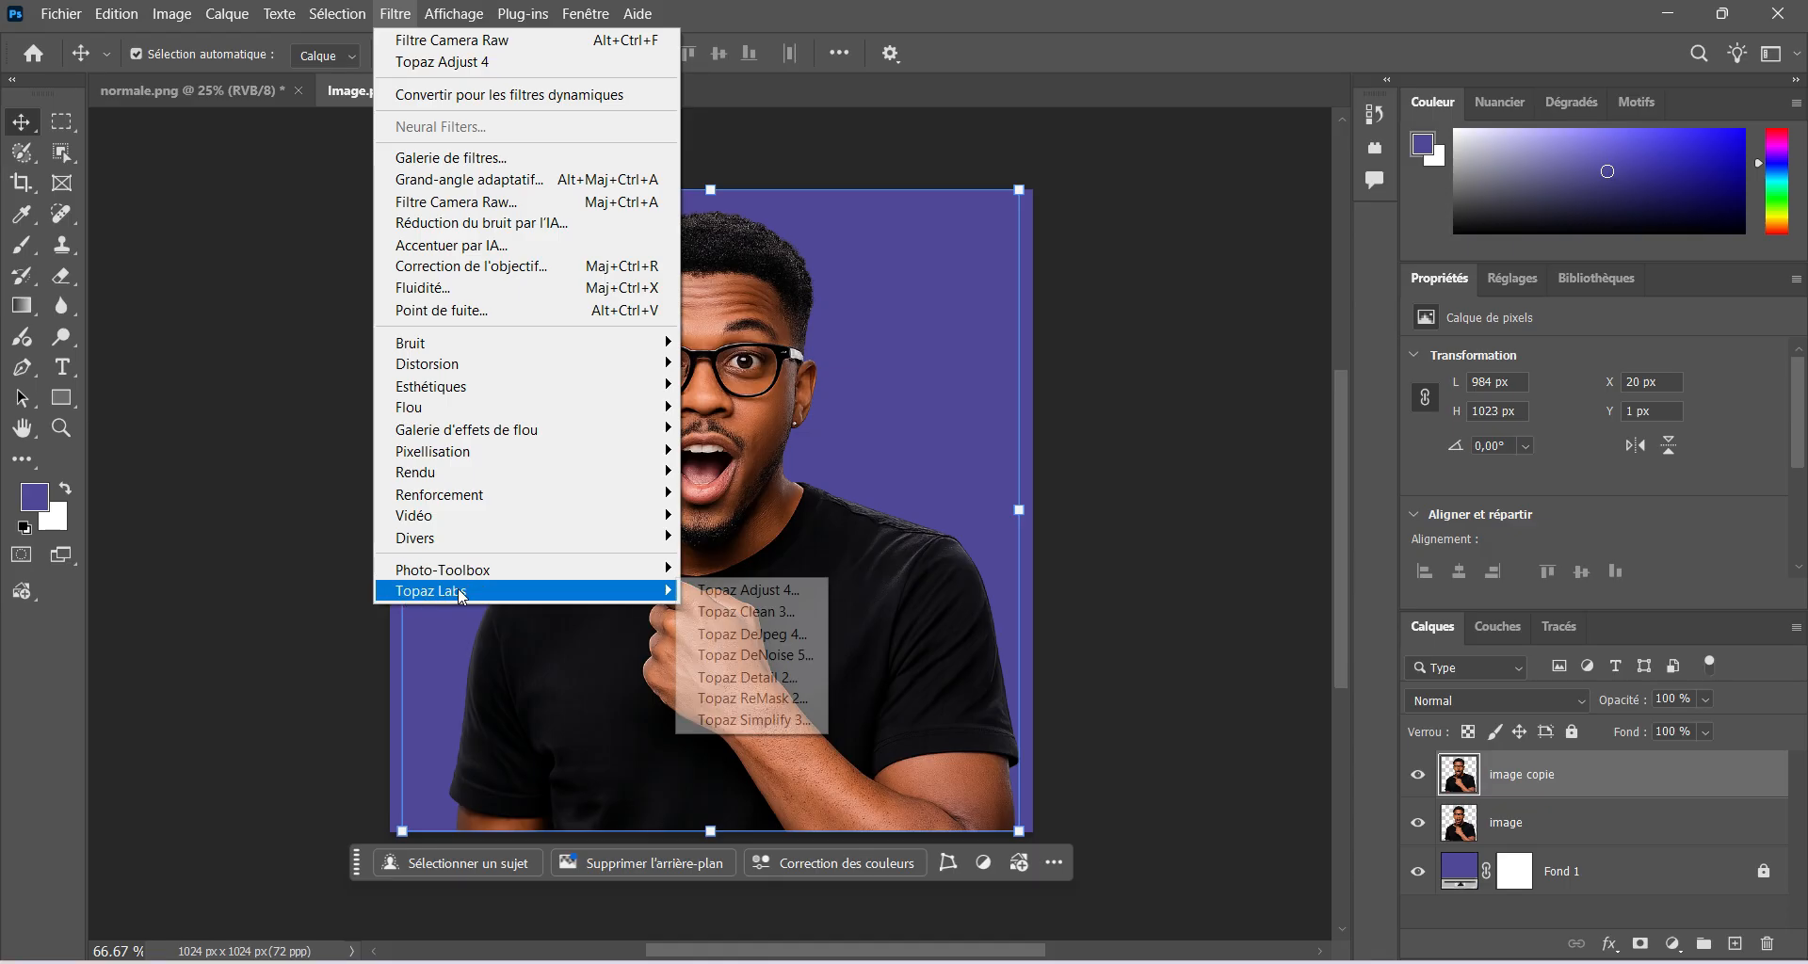
{"action": "mouse_move", "coordinate": [460, 571]}
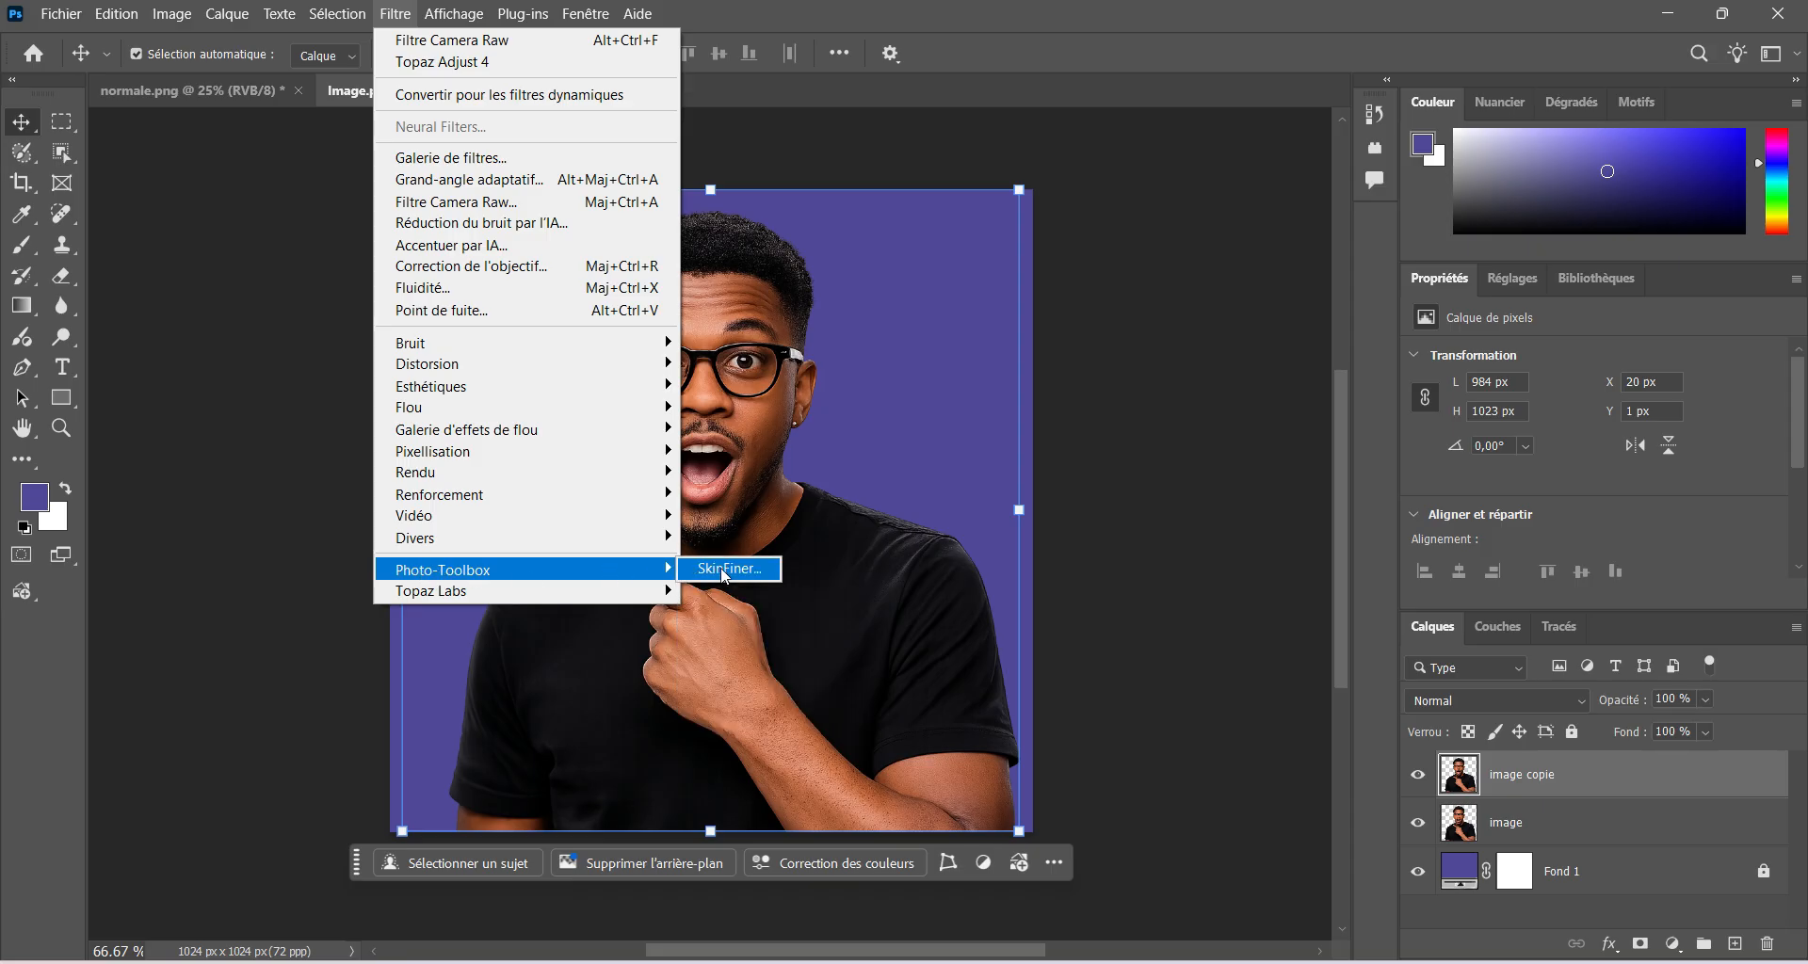
{"action": "mouse_move", "coordinate": [550, 599]}
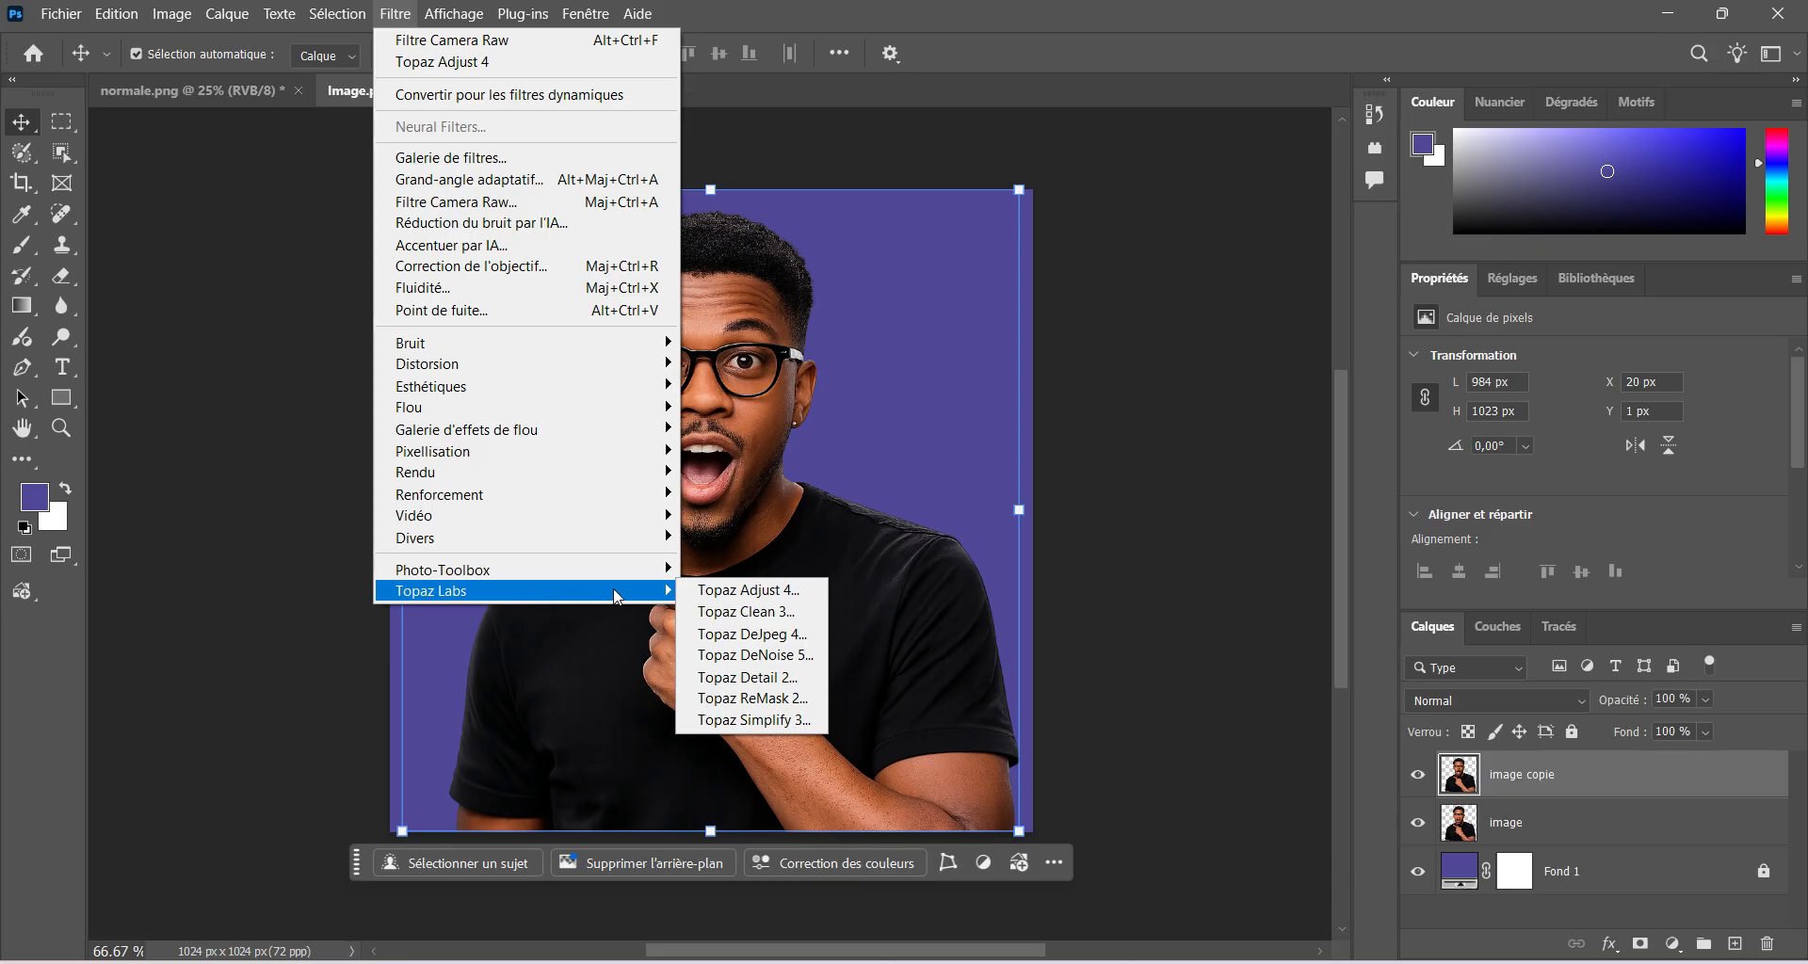
{"action": "left_click", "coordinate": [752, 599]}
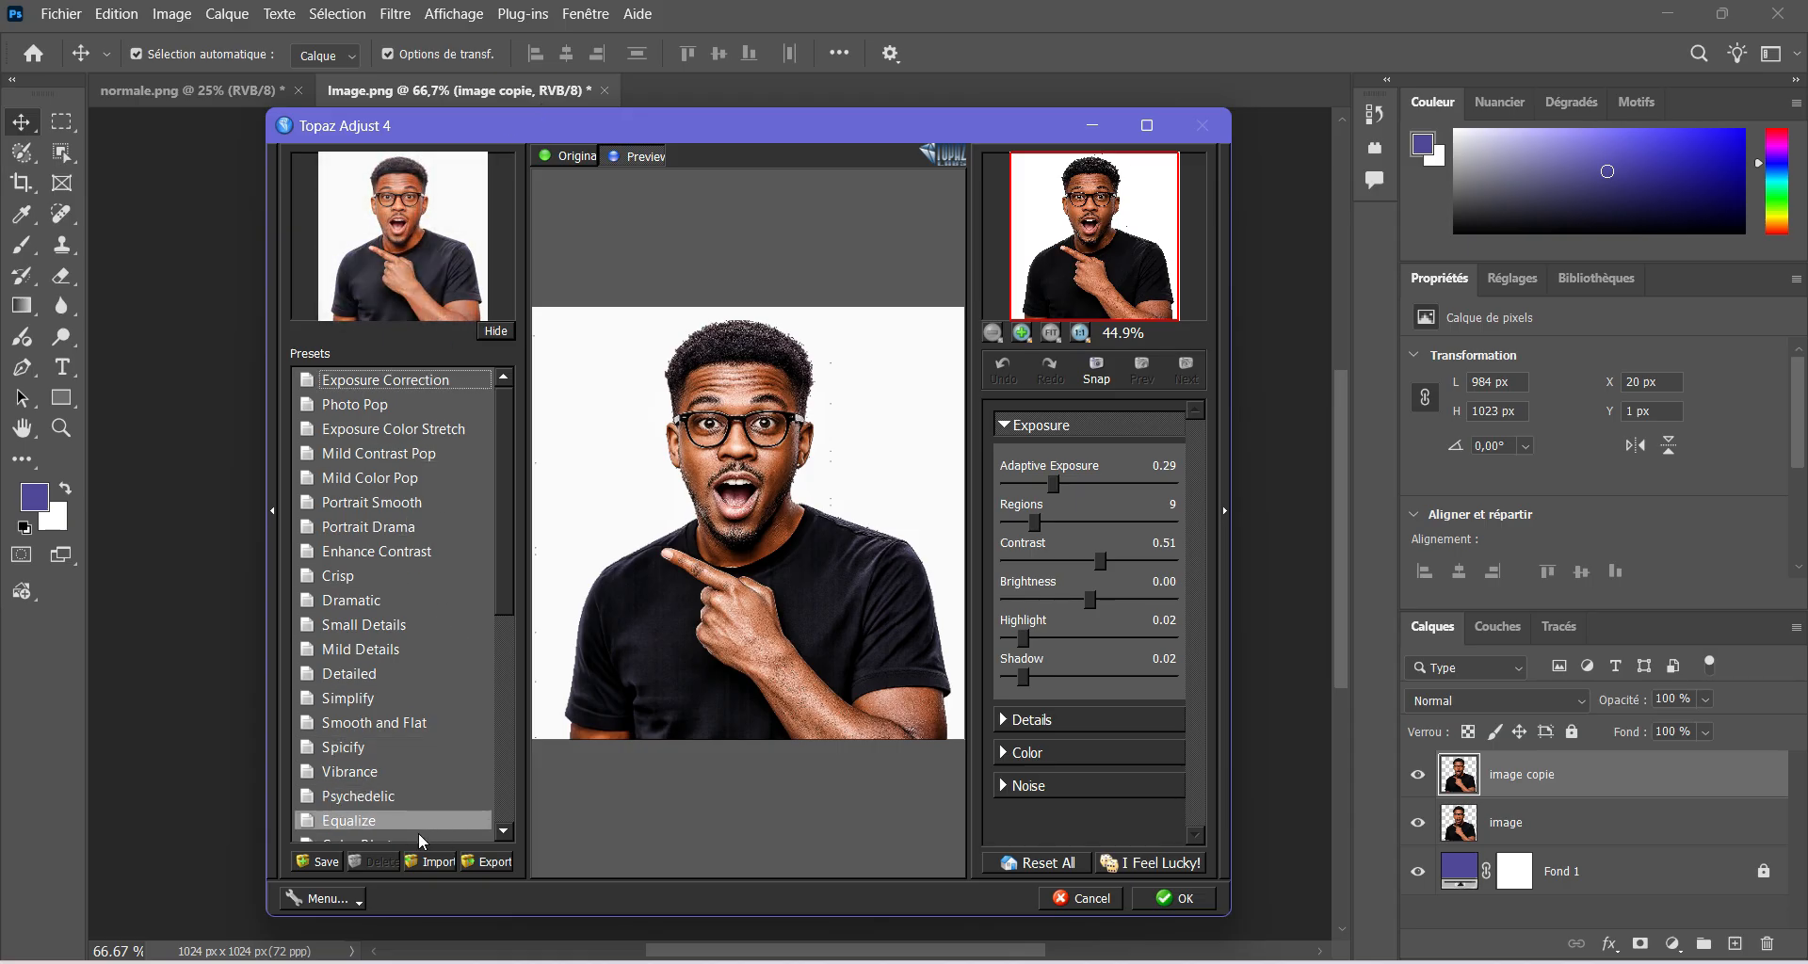
Apply Topaz Adjust's Crisp preset to the image copie layer with Adaptive Exposure set to 0.33.
{"action": "left_click", "coordinate": [501, 749]}
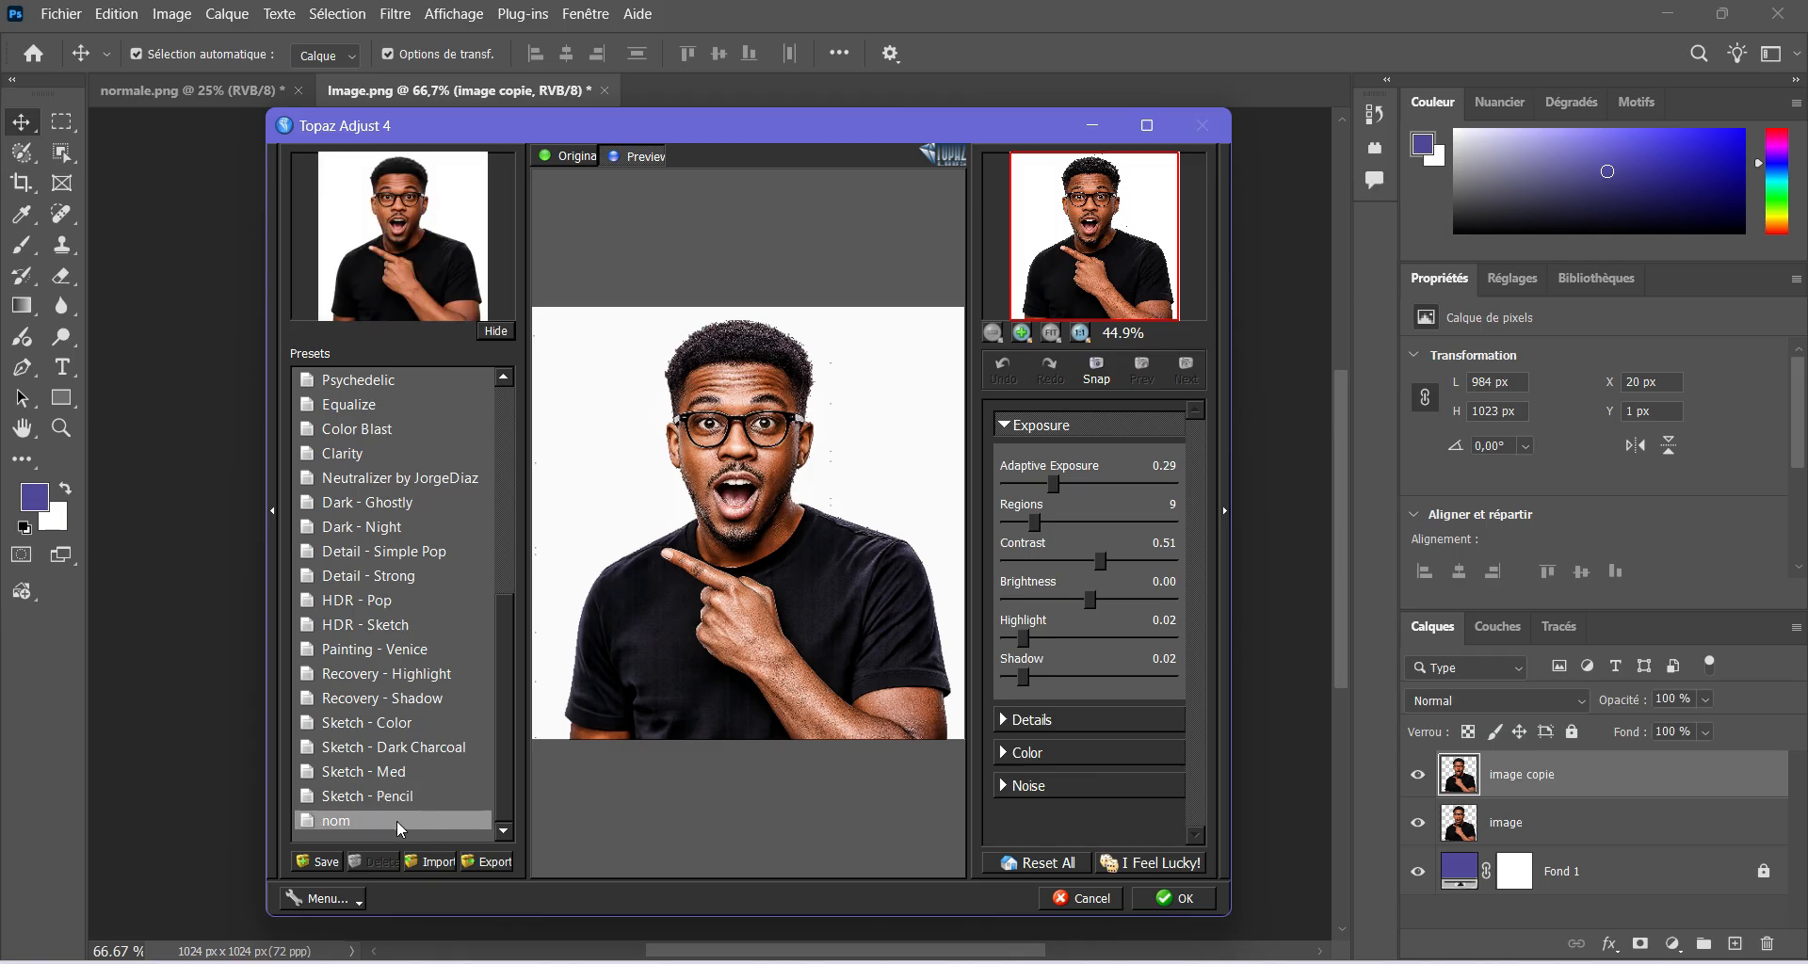
{"action": "left_click_drag", "start_coordinate": [500, 689], "coordinate": [507, 438]}
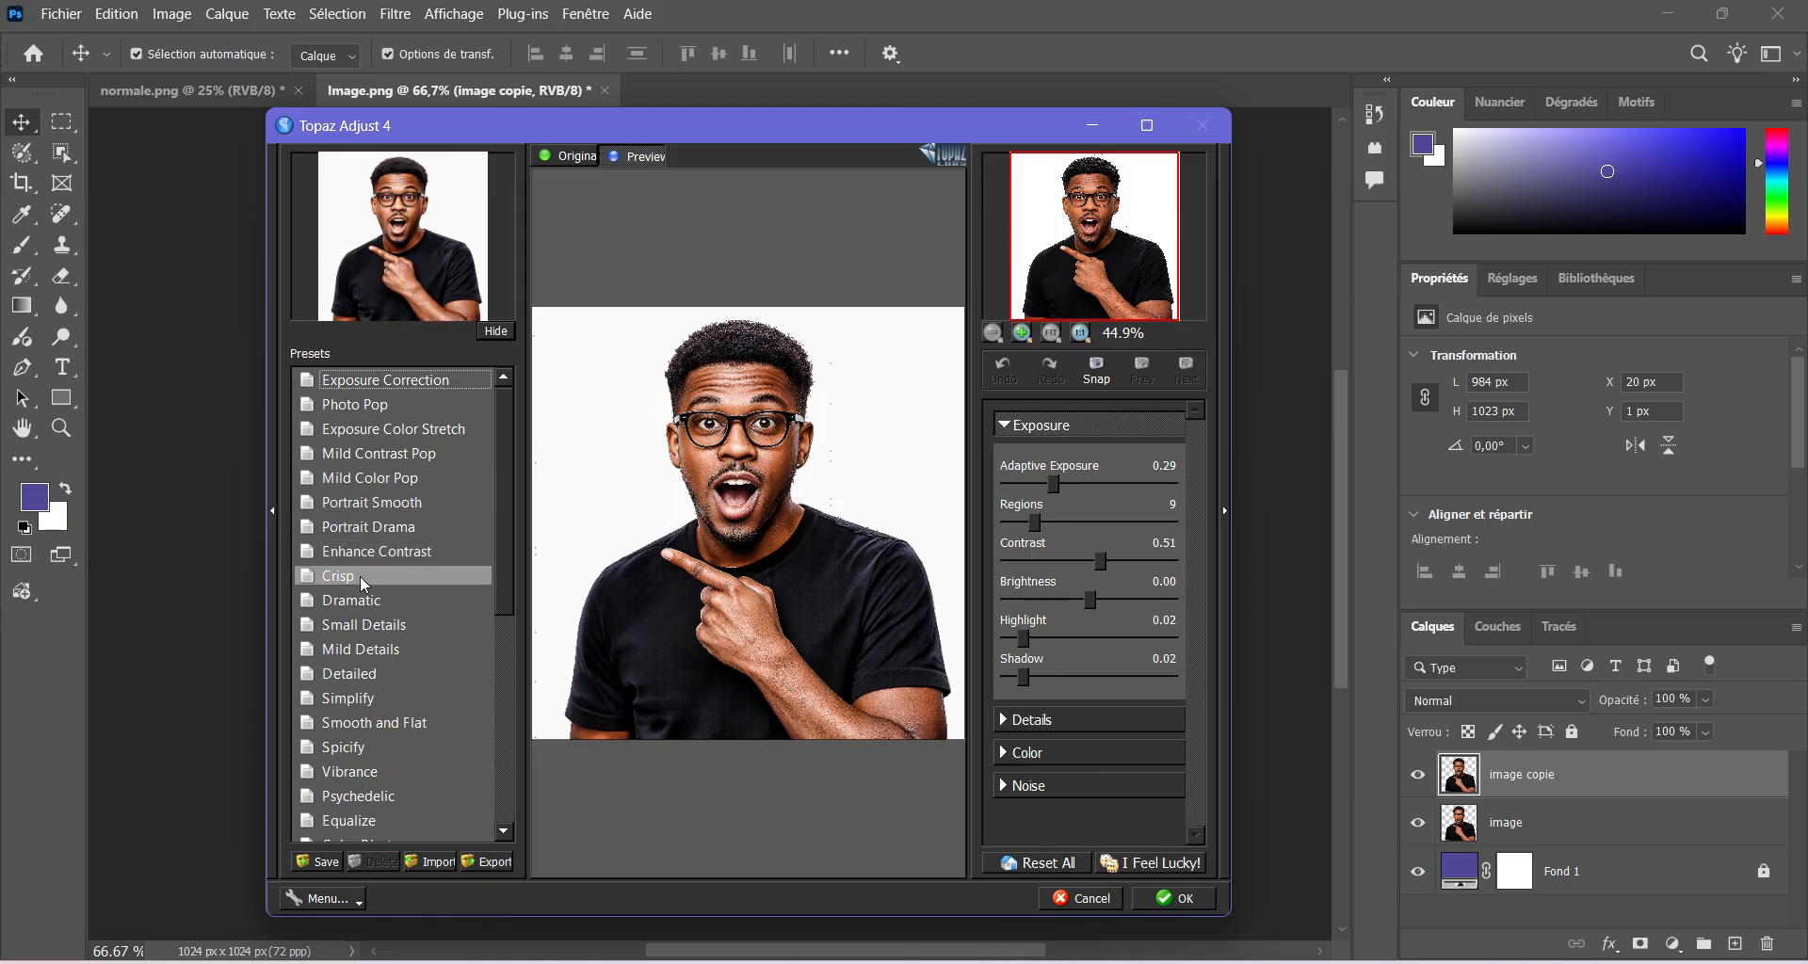
{"action": "left_click", "coordinate": [393, 576]}
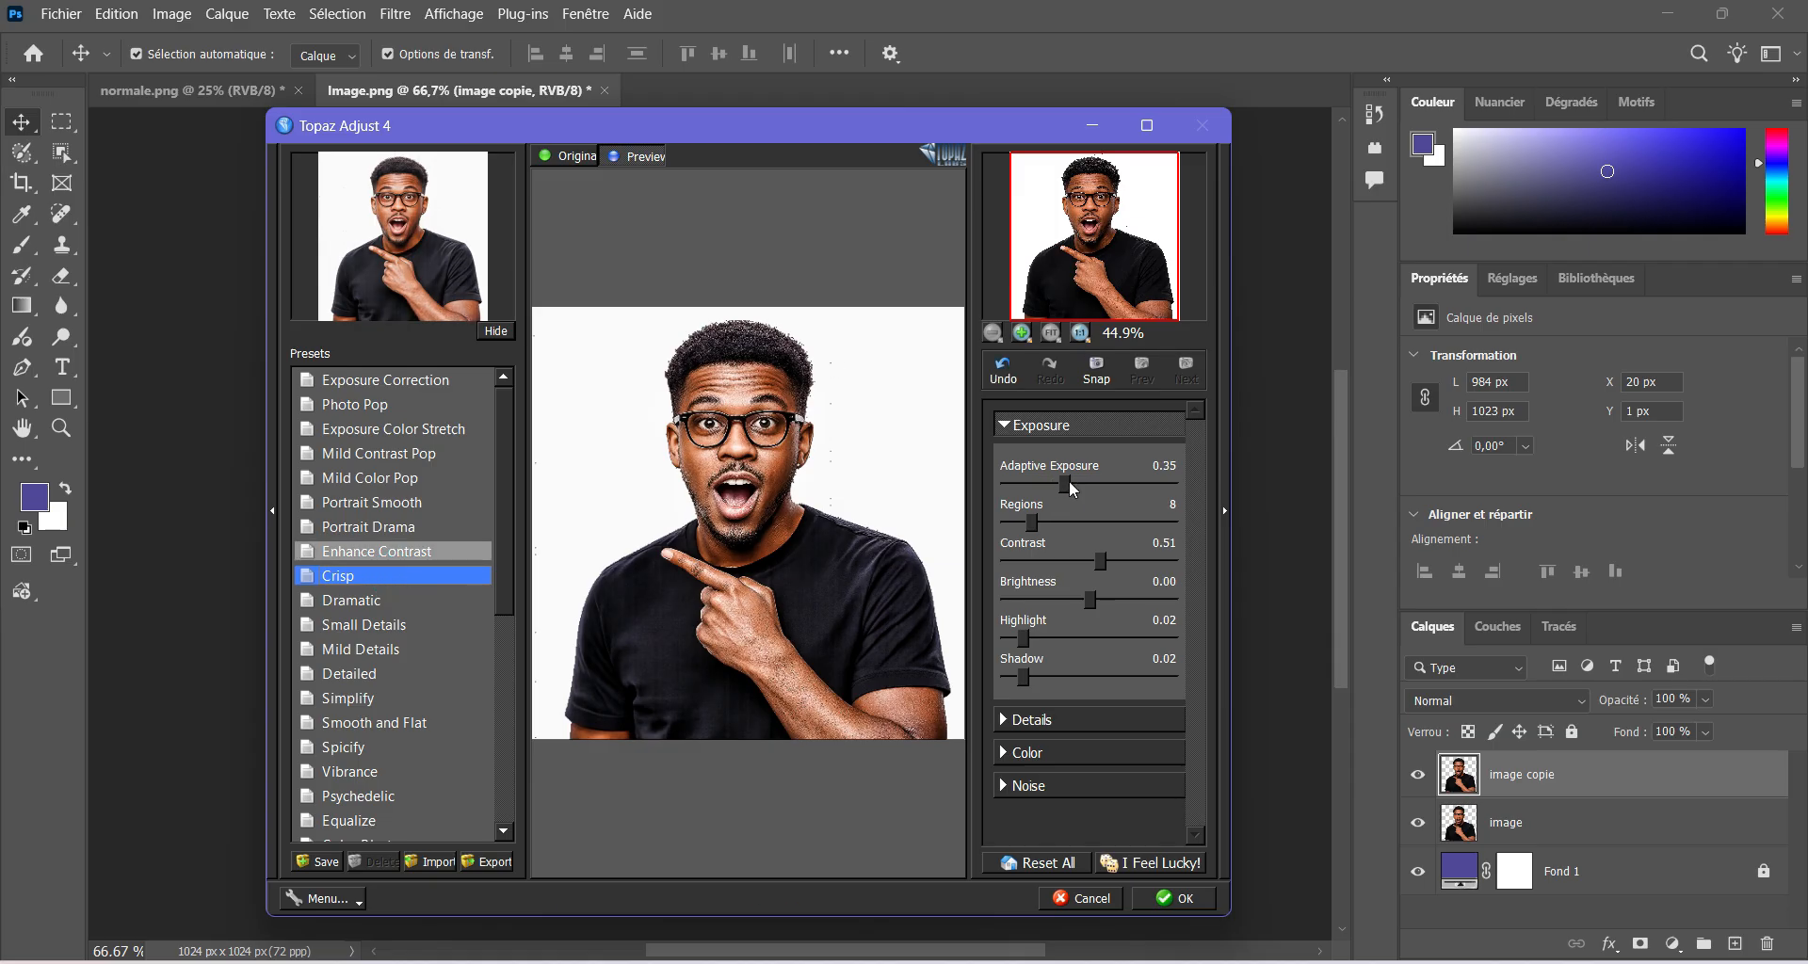
{"action": "left_click_drag", "start_coordinate": [1066, 487], "coordinate": [1062, 492]}
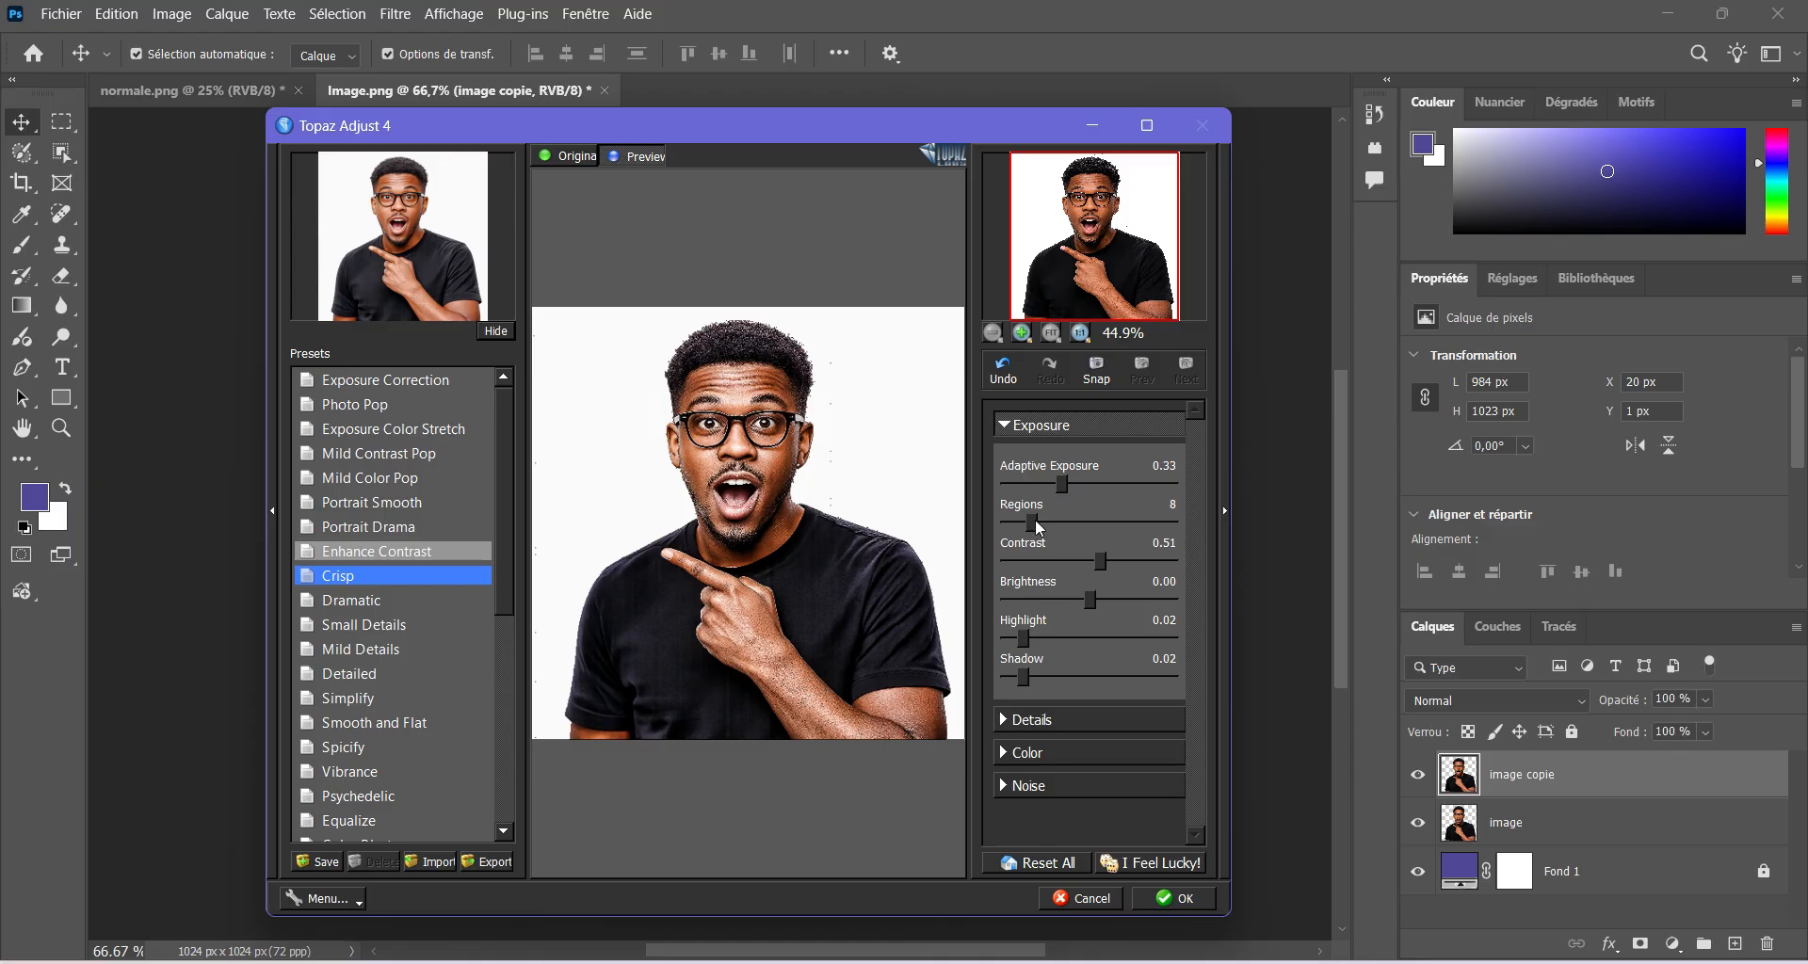
{"action": "left_click_drag", "start_coordinate": [1035, 524], "coordinate": [1033, 526]}
{"action": "left_click", "coordinate": [1182, 902]}
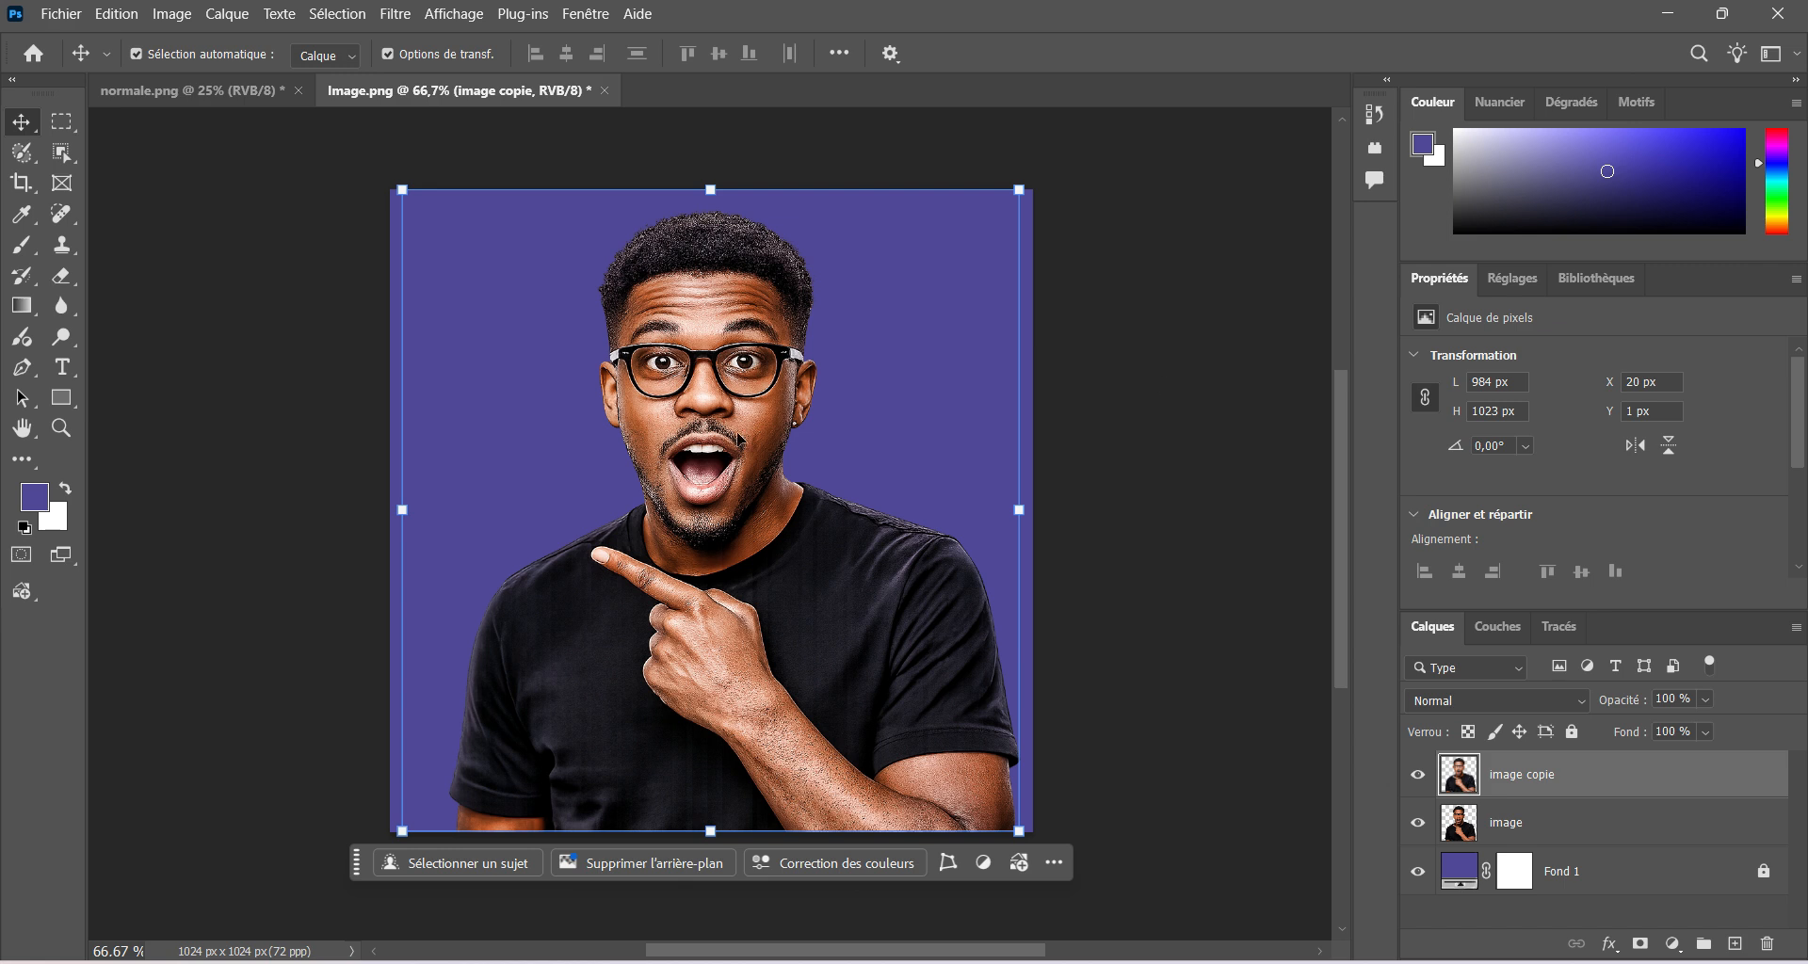
Open the Camera Raw filter on image copie, set Exposition to +0,05, and compare the portrait with and without the Lumière correction.
{"action": "scroll", "coordinate": [681, 459], "scroll_direction": "up", "scroll_amount": 2}
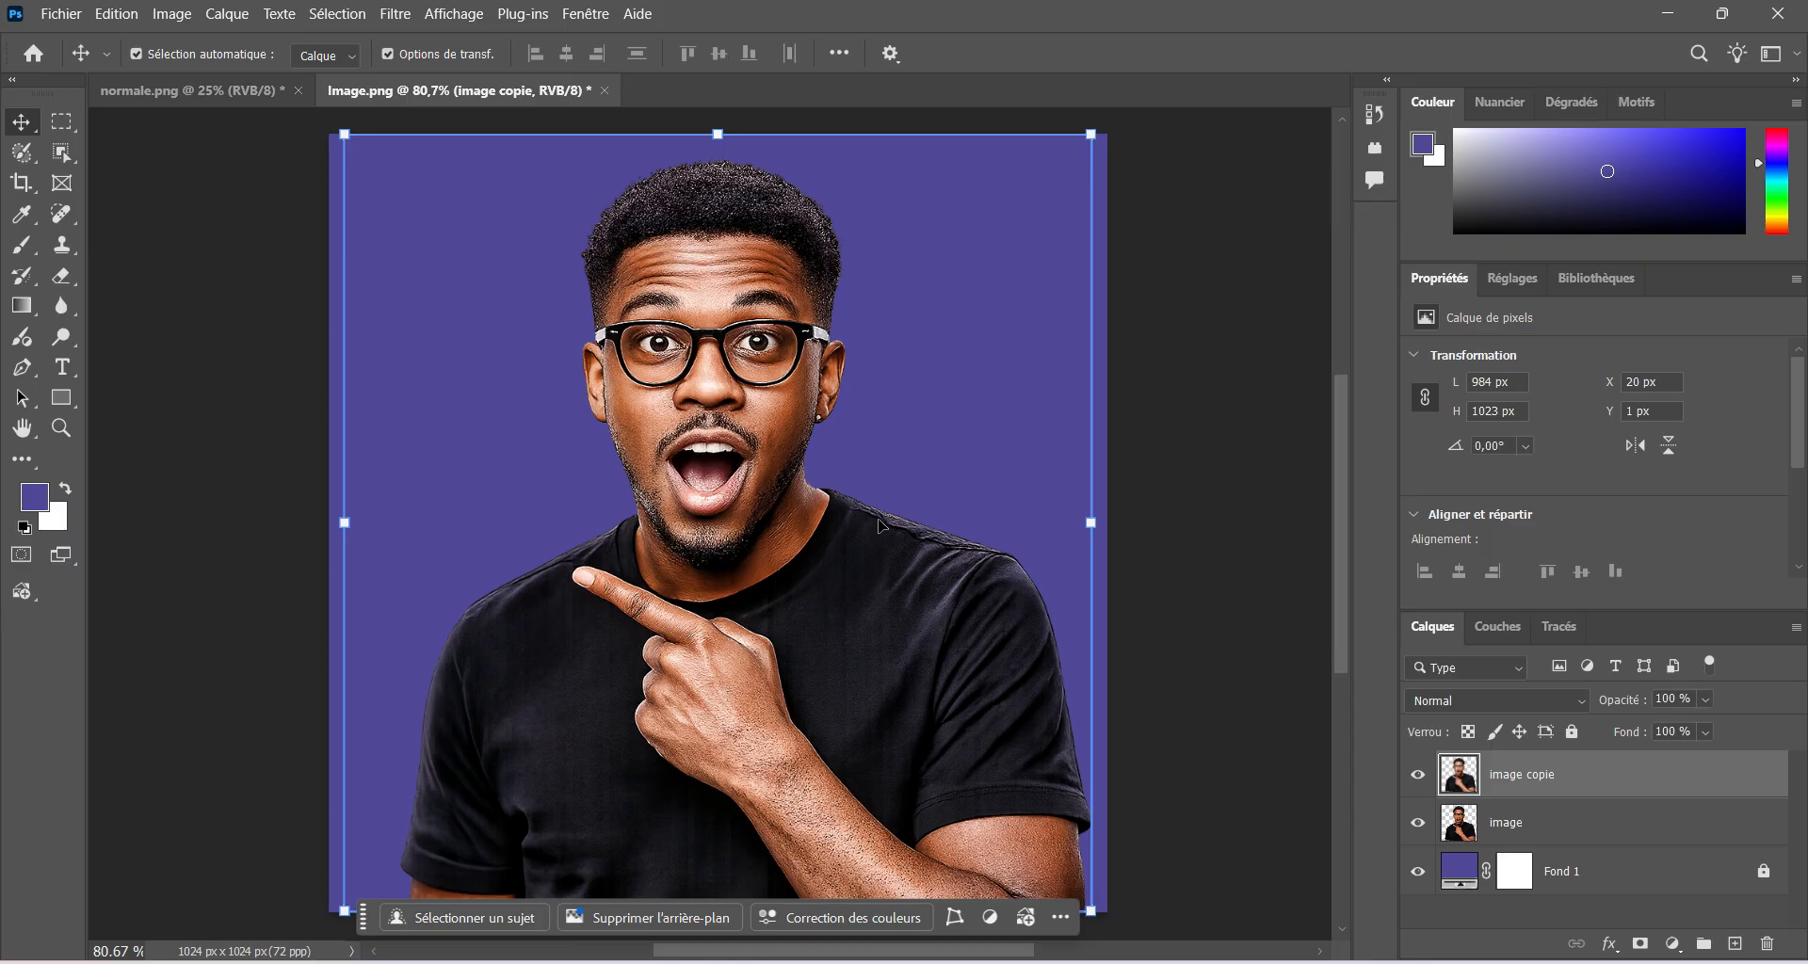
{"action": "left_click", "coordinate": [395, 14]}
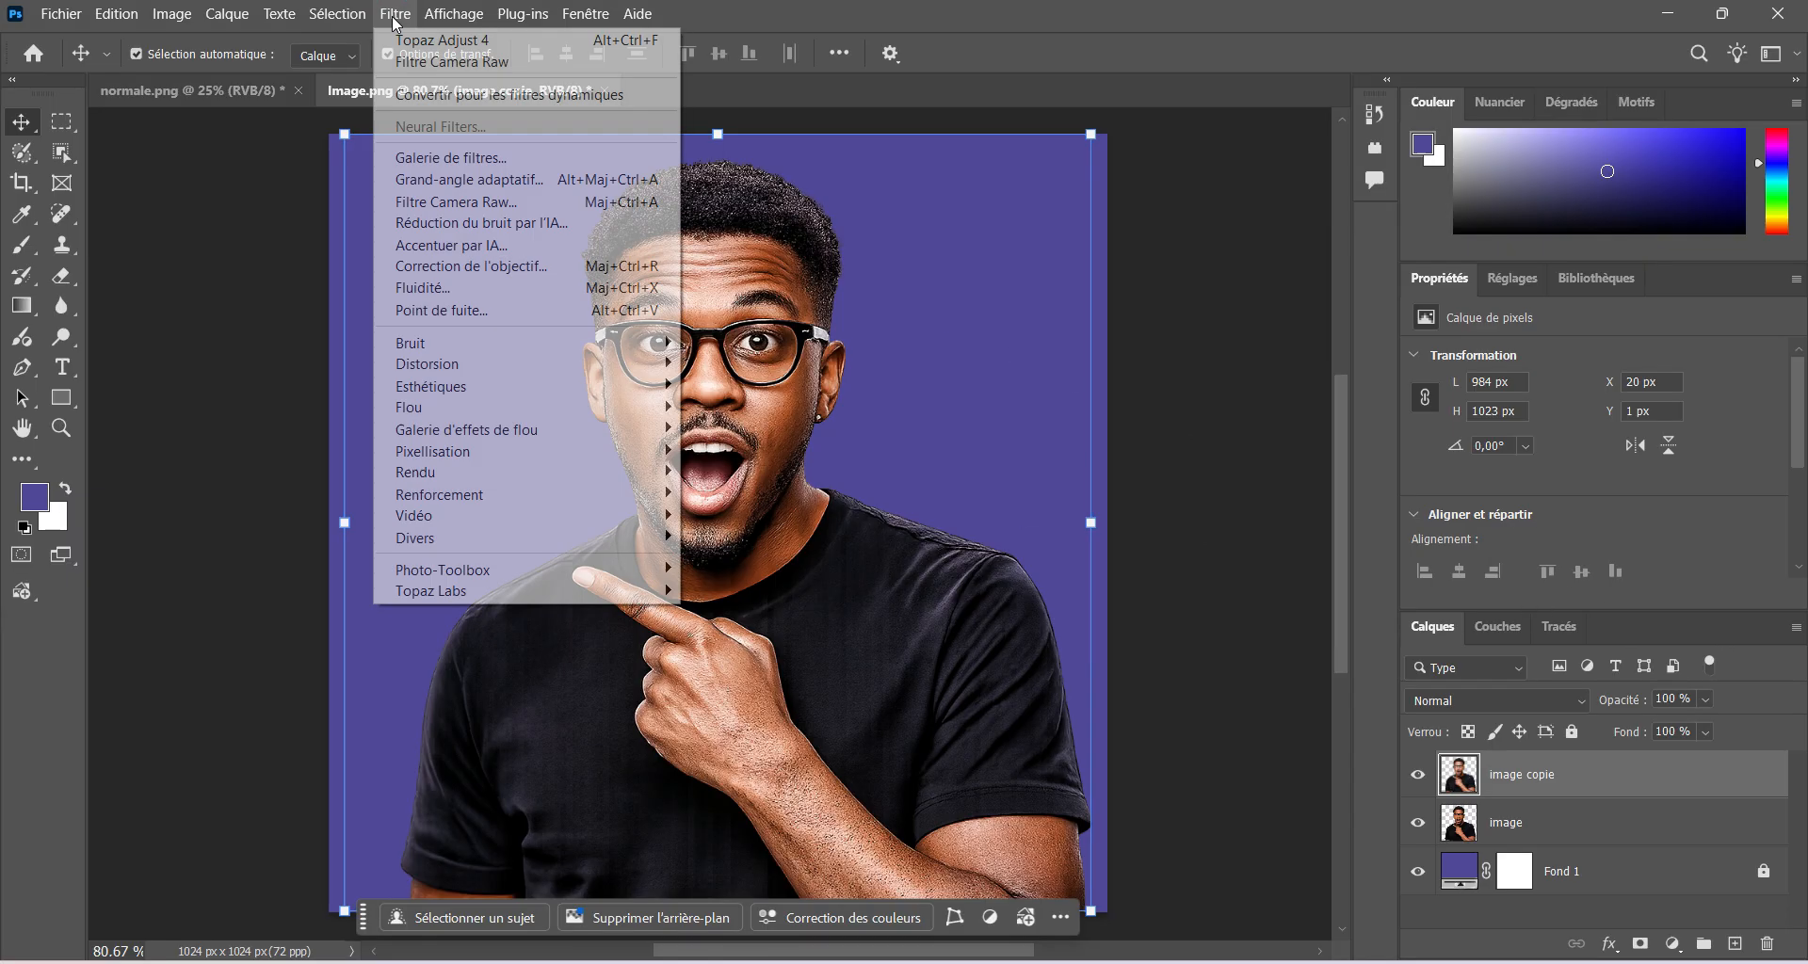
{"action": "left_click", "coordinate": [468, 204]}
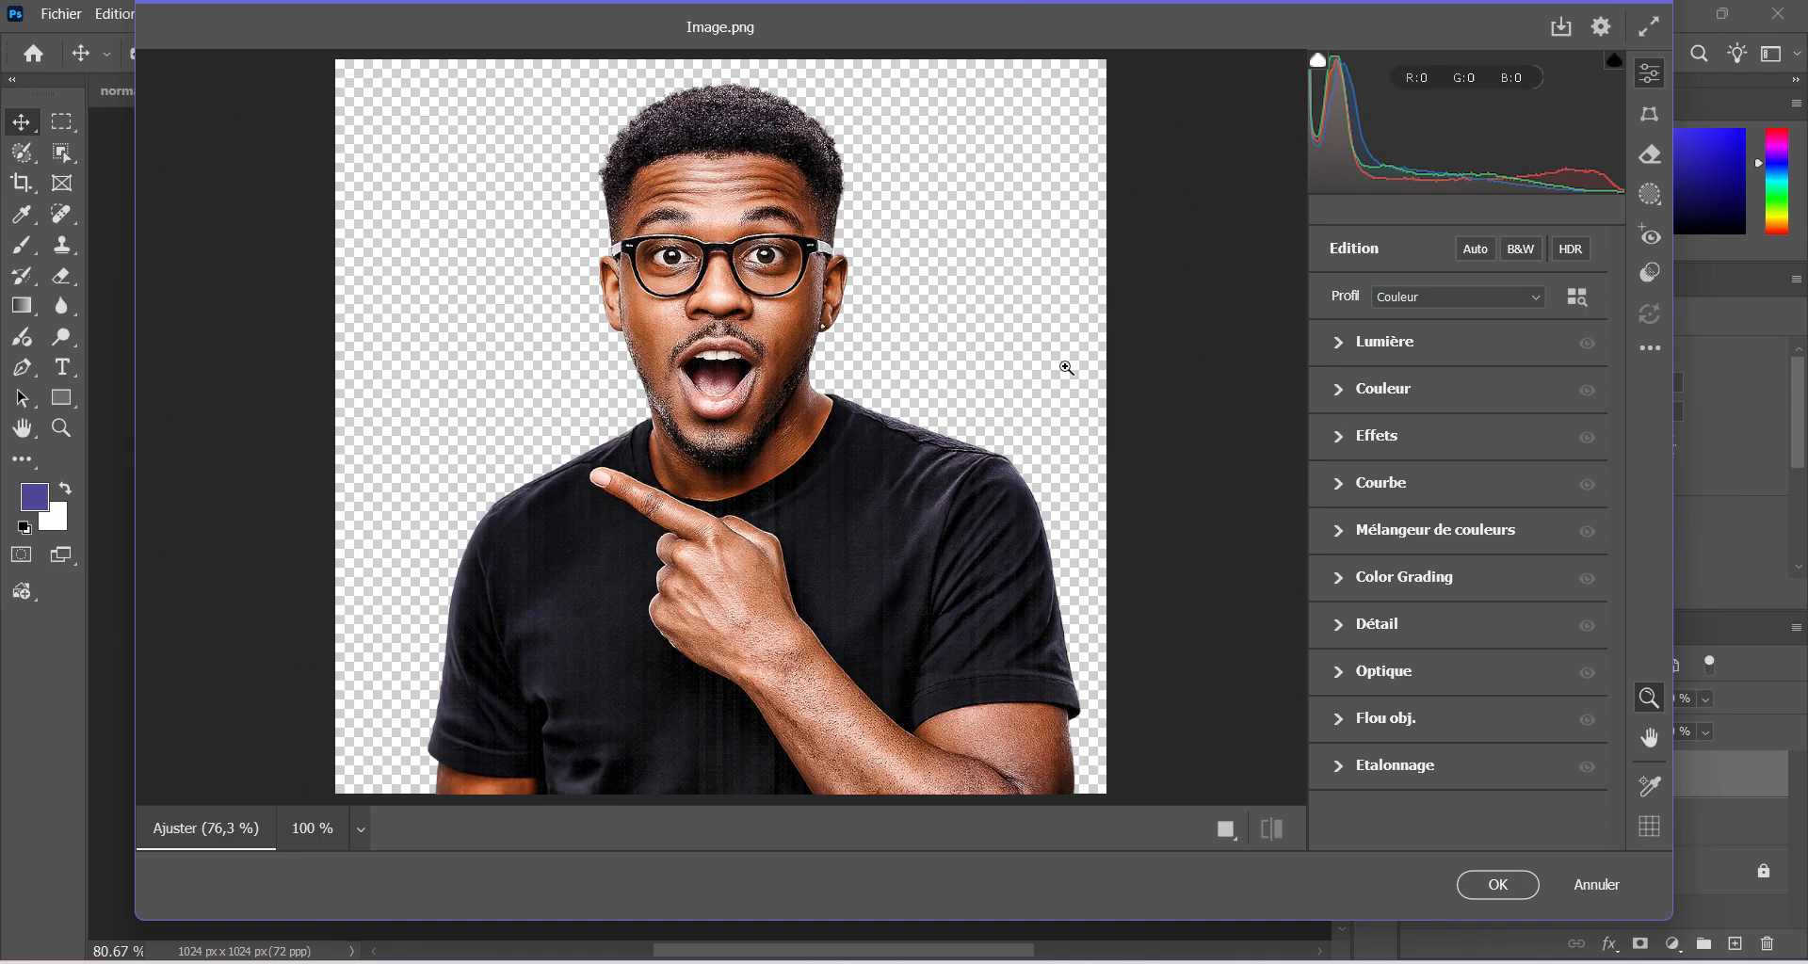
{"action": "left_click", "coordinate": [1340, 345]}
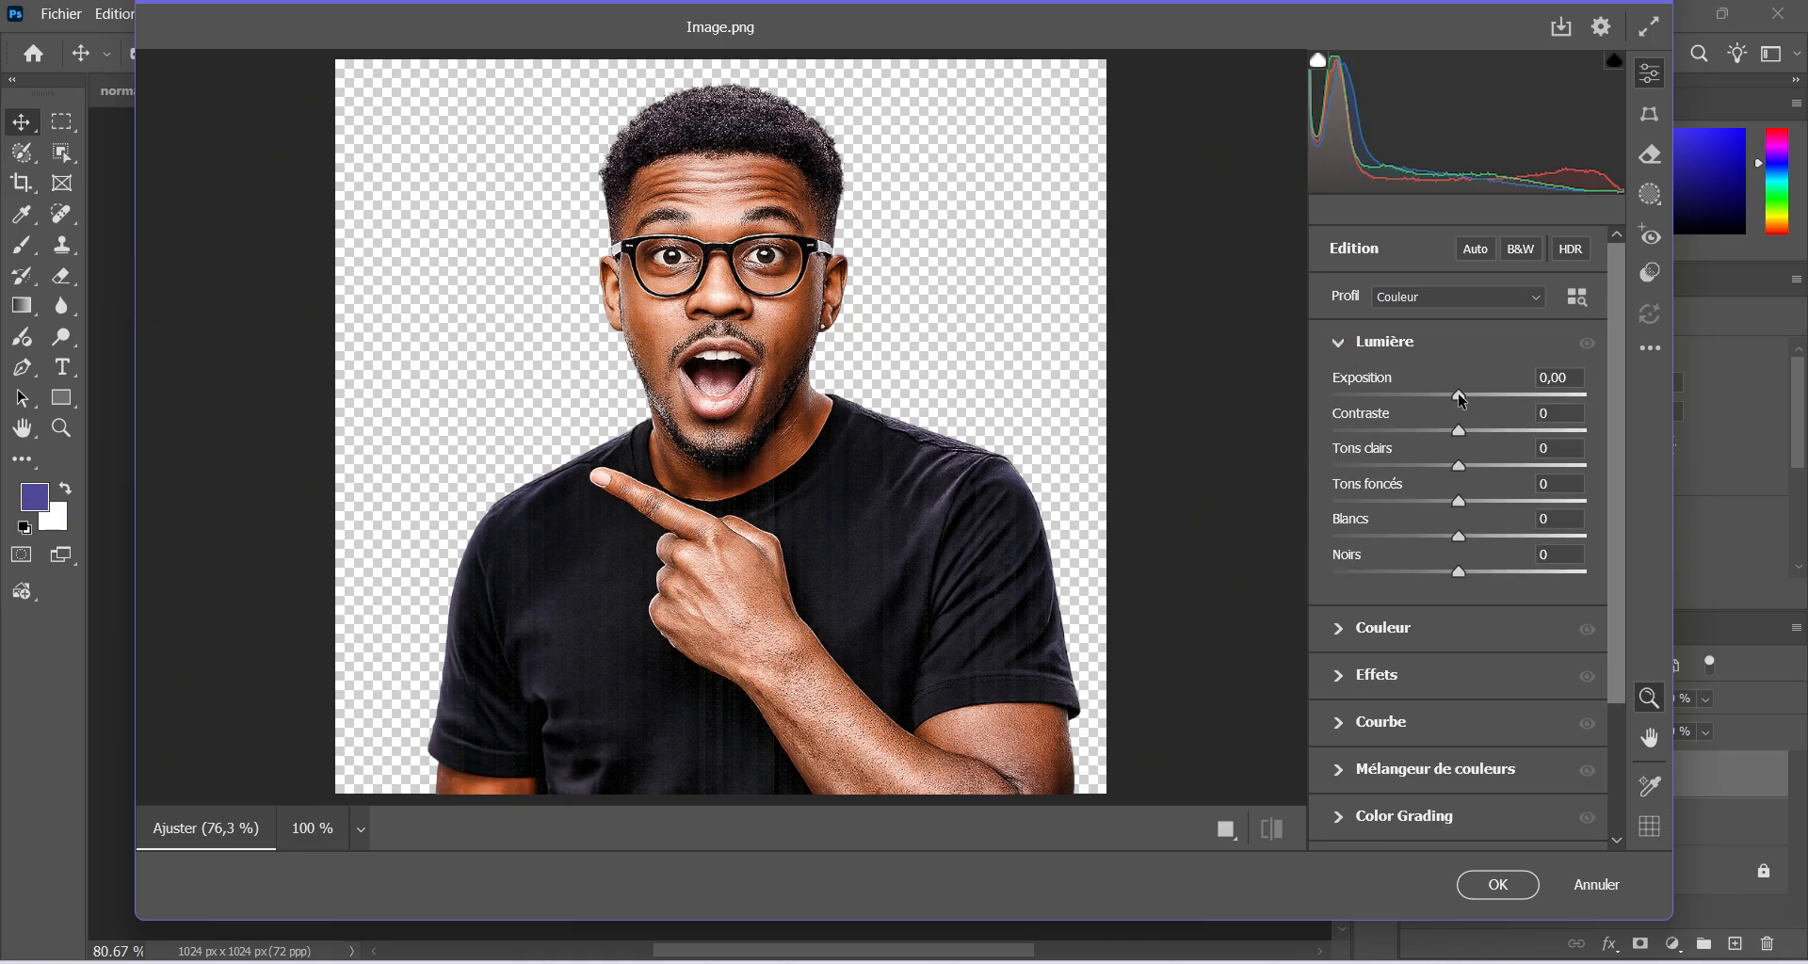
{"action": "left_click_drag", "start_coordinate": [1462, 402], "coordinate": [1465, 407]}
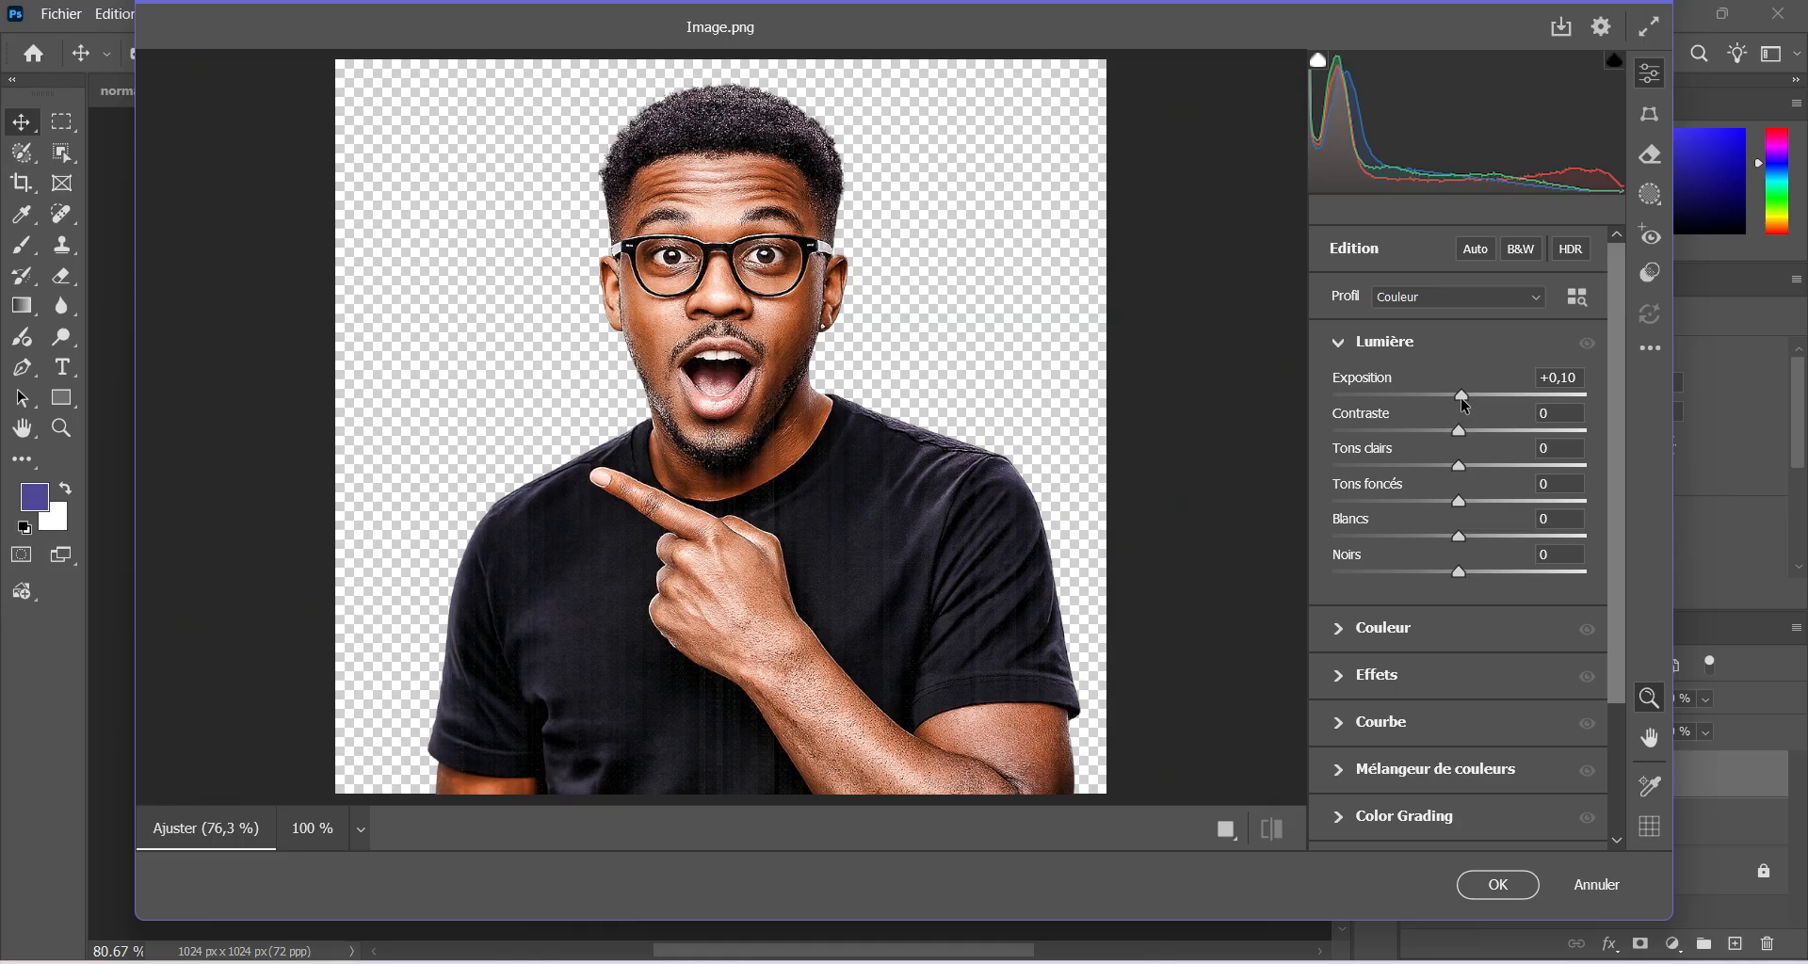
{"action": "left_click_drag", "start_coordinate": [1465, 407], "coordinate": [1463, 408]}
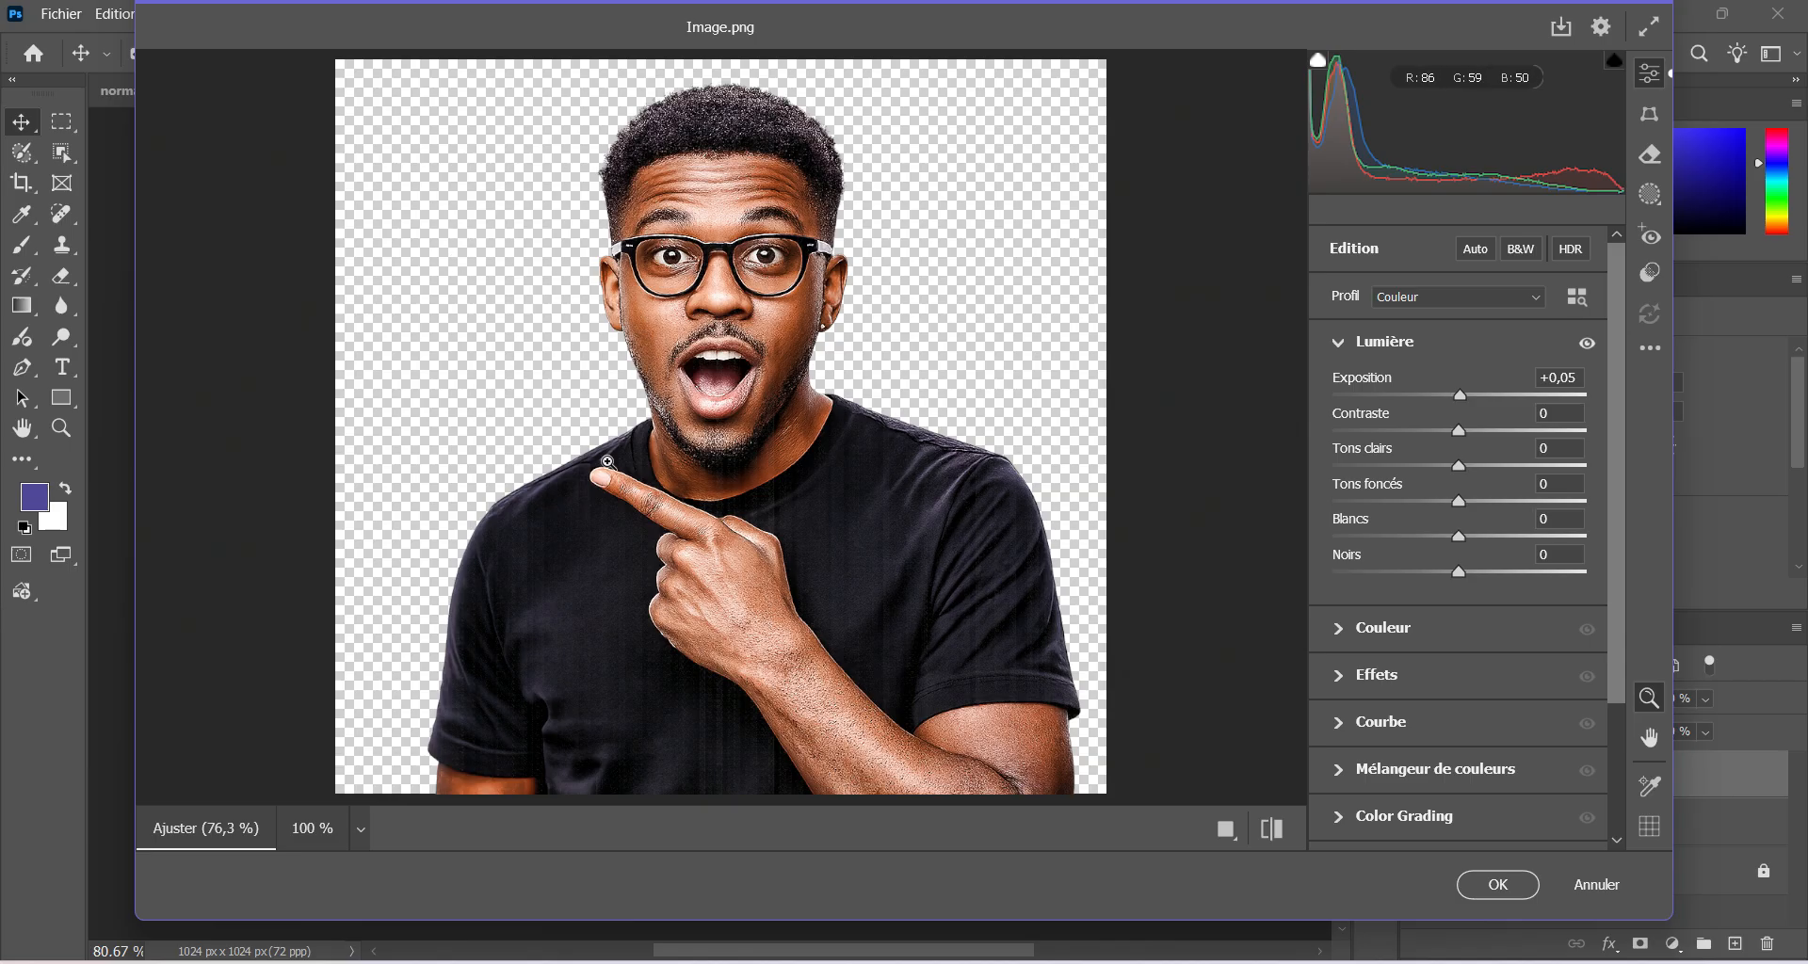
{"action": "left_click", "coordinate": [1588, 346]}
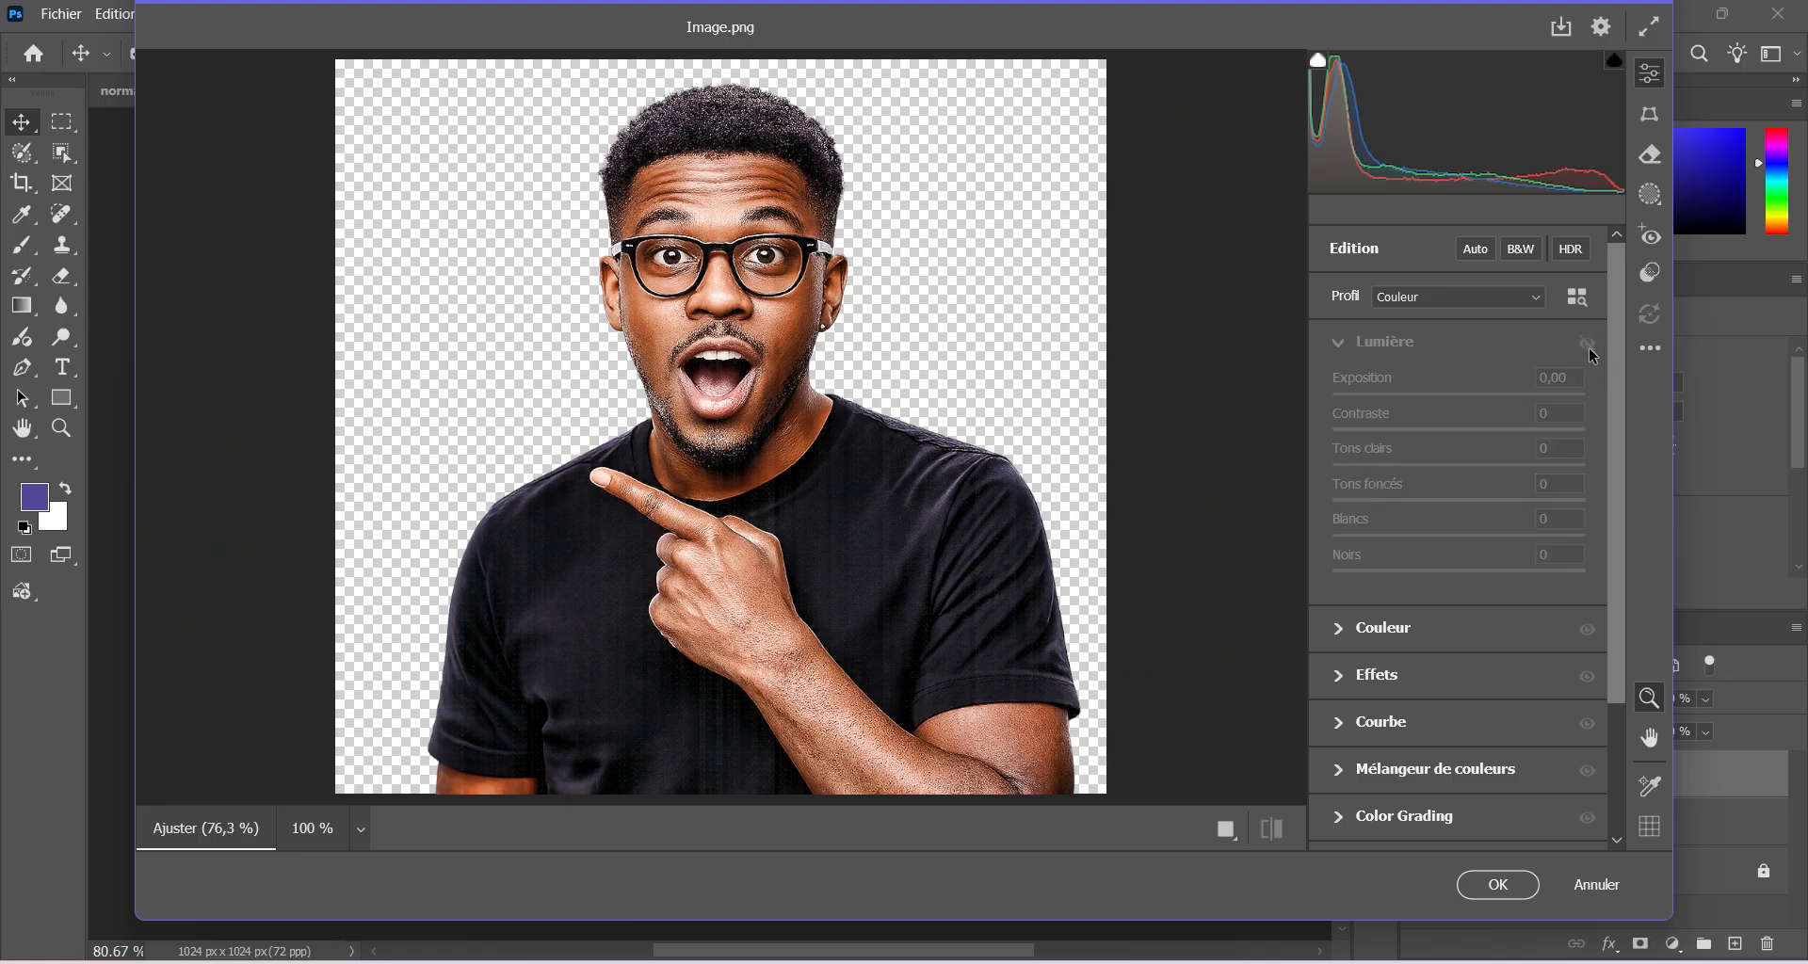
{"action": "left_click", "coordinate": [1590, 348]}
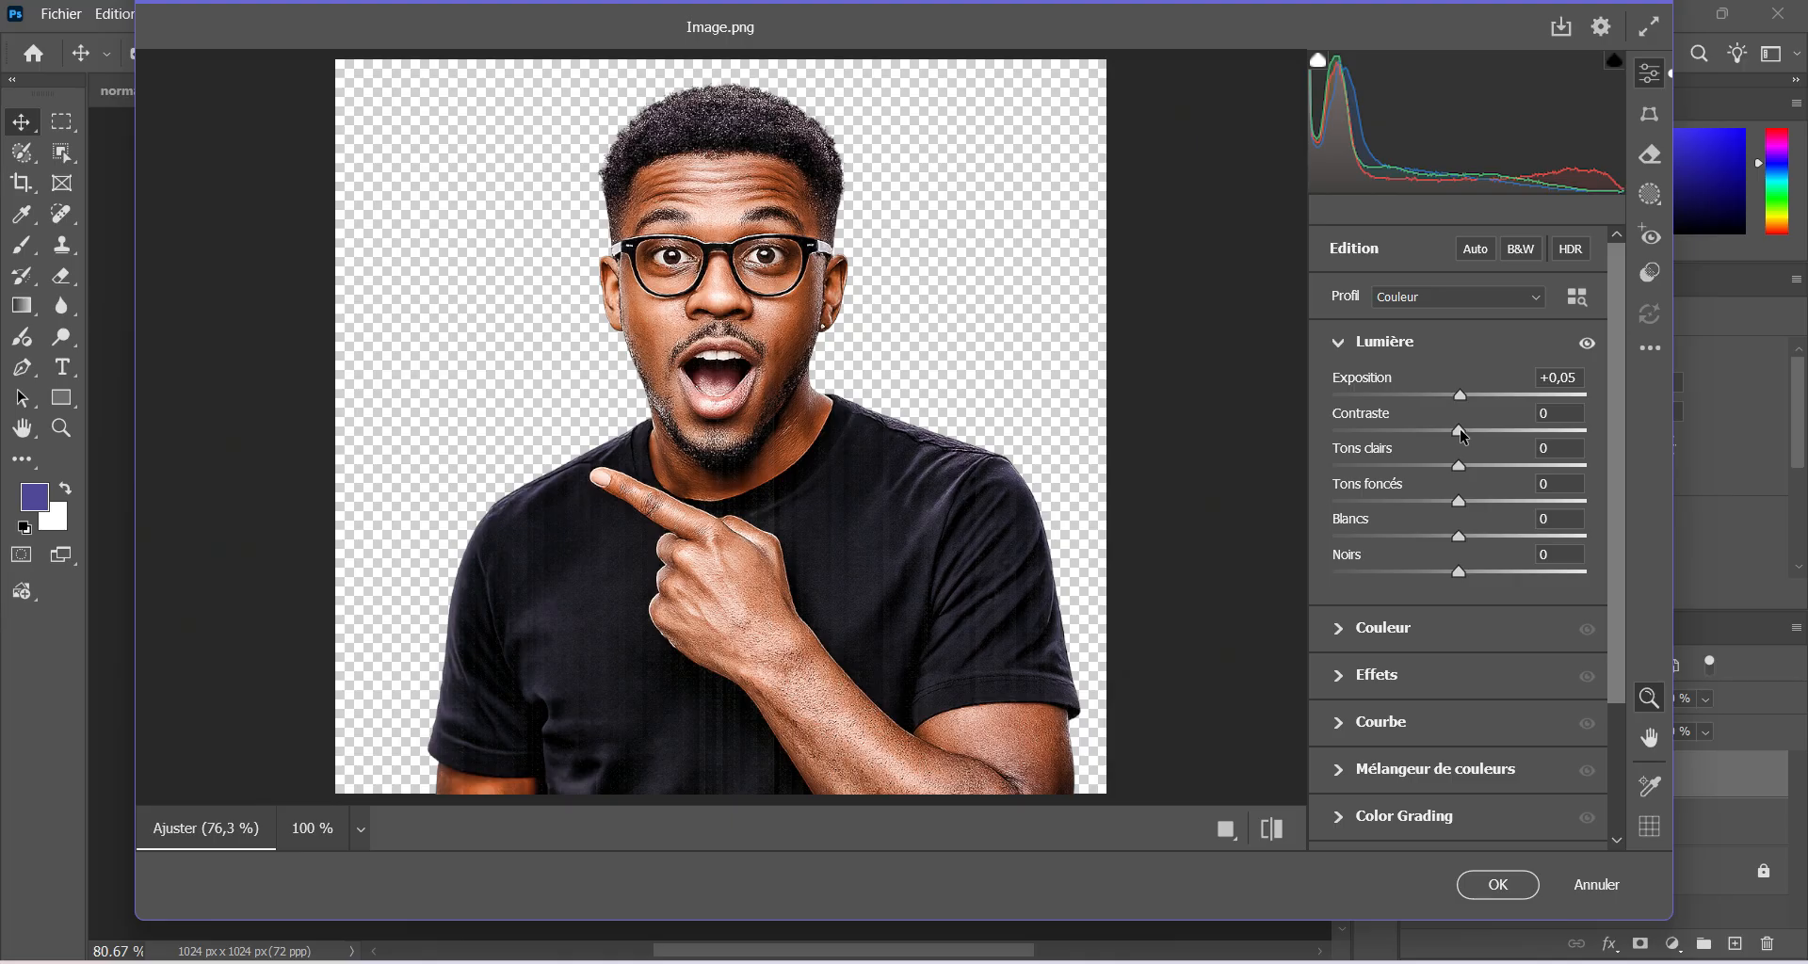
Set Contraste to +10, Tons clairs to +10 and Tons foncés to -5, checking the contrast change against the uncorrected portrait.
{"action": "left_click_drag", "start_coordinate": [1460, 433], "coordinate": [1476, 438]}
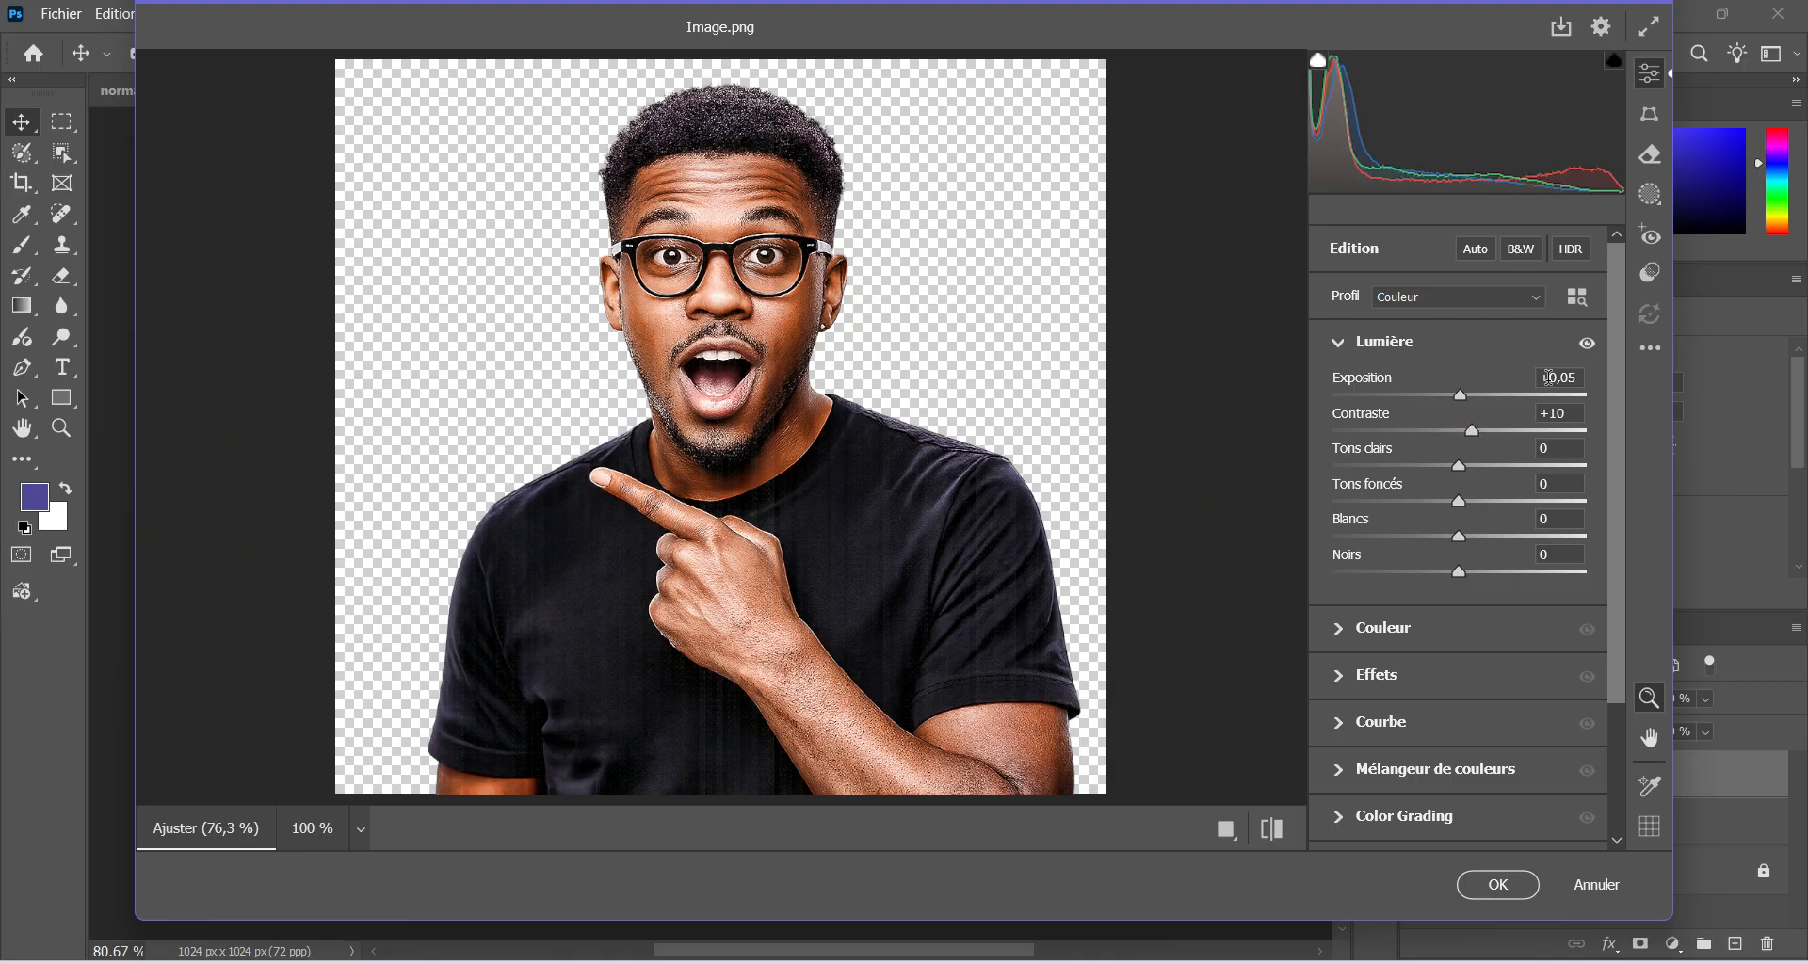
{"action": "left_click", "coordinate": [1589, 345]}
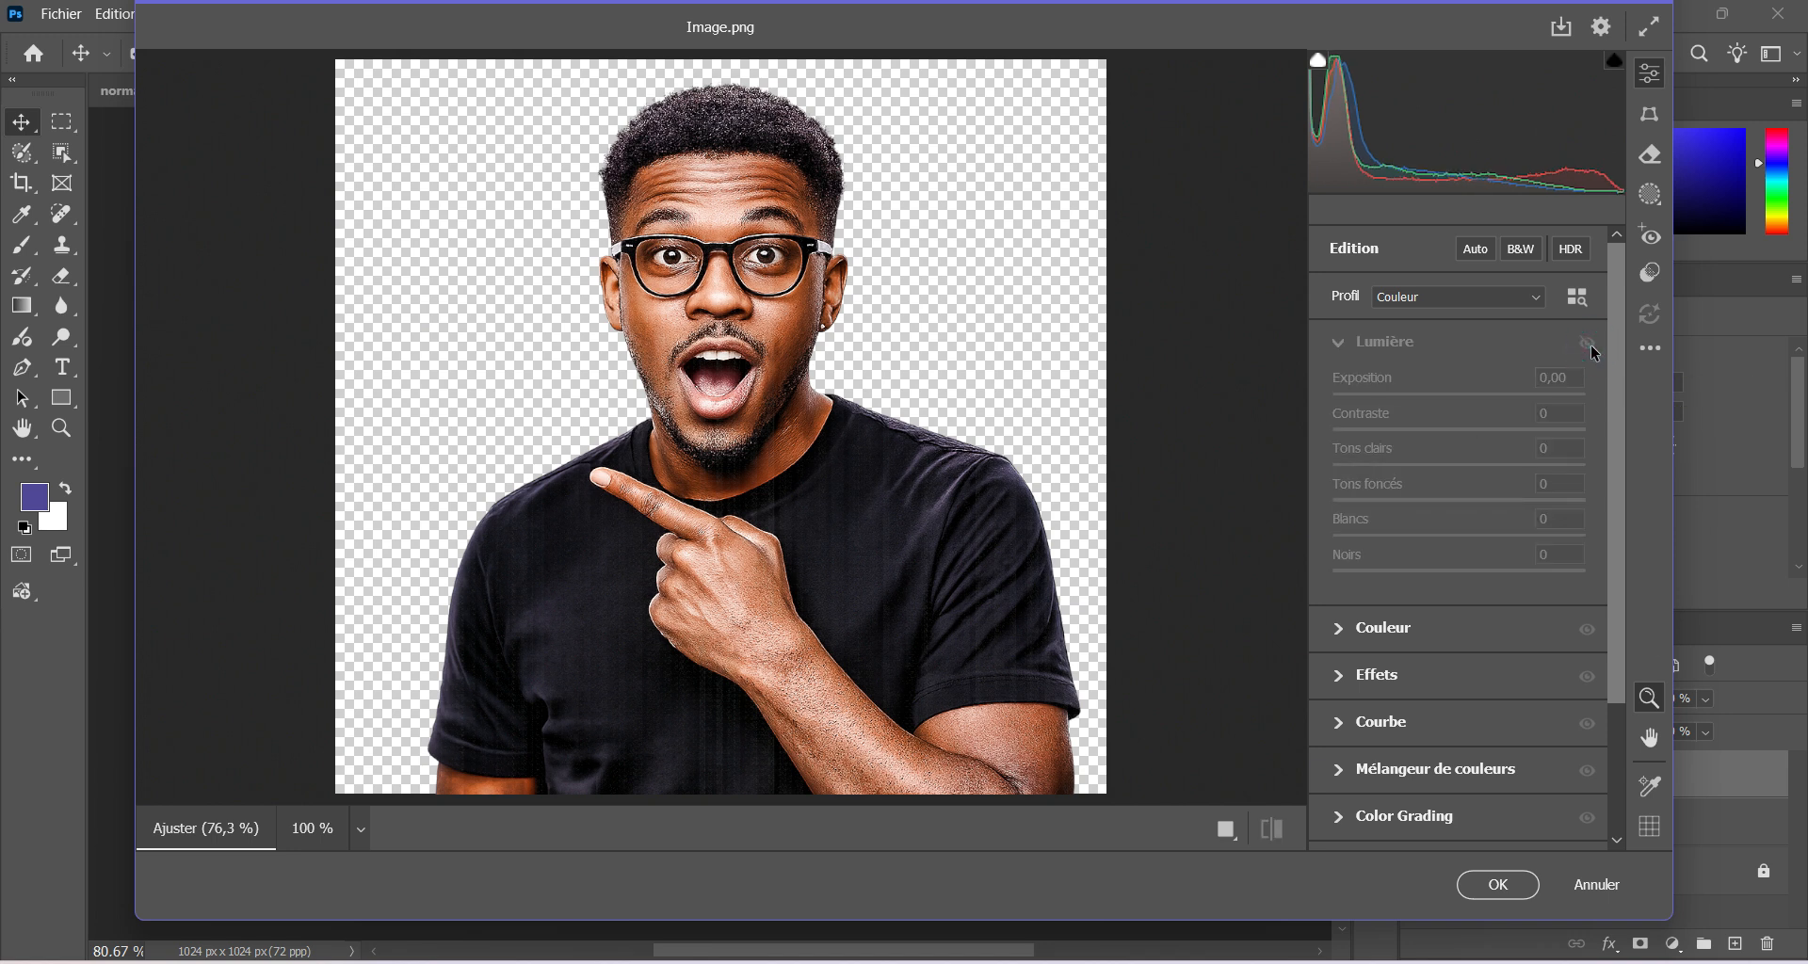
{"action": "left_click", "coordinate": [1590, 345]}
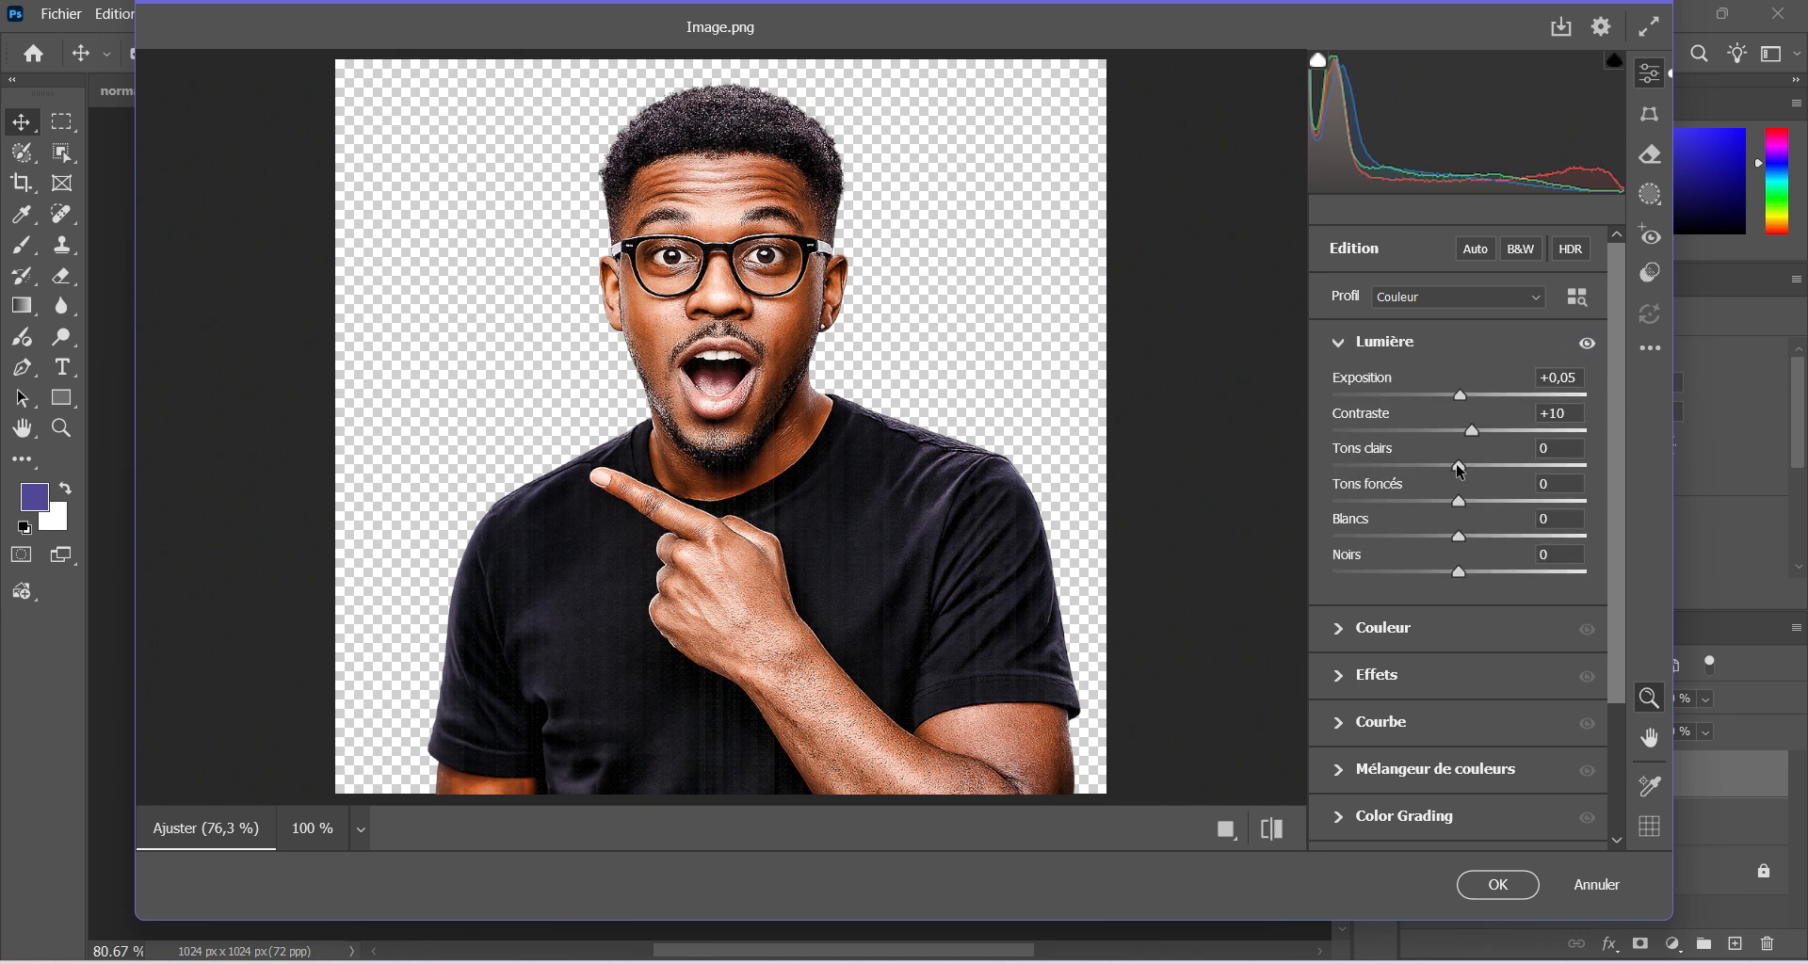
{"action": "left_click_drag", "start_coordinate": [1461, 468], "coordinate": [1480, 470]}
{"action": "left_click_drag", "start_coordinate": [1459, 506], "coordinate": [1457, 513]}
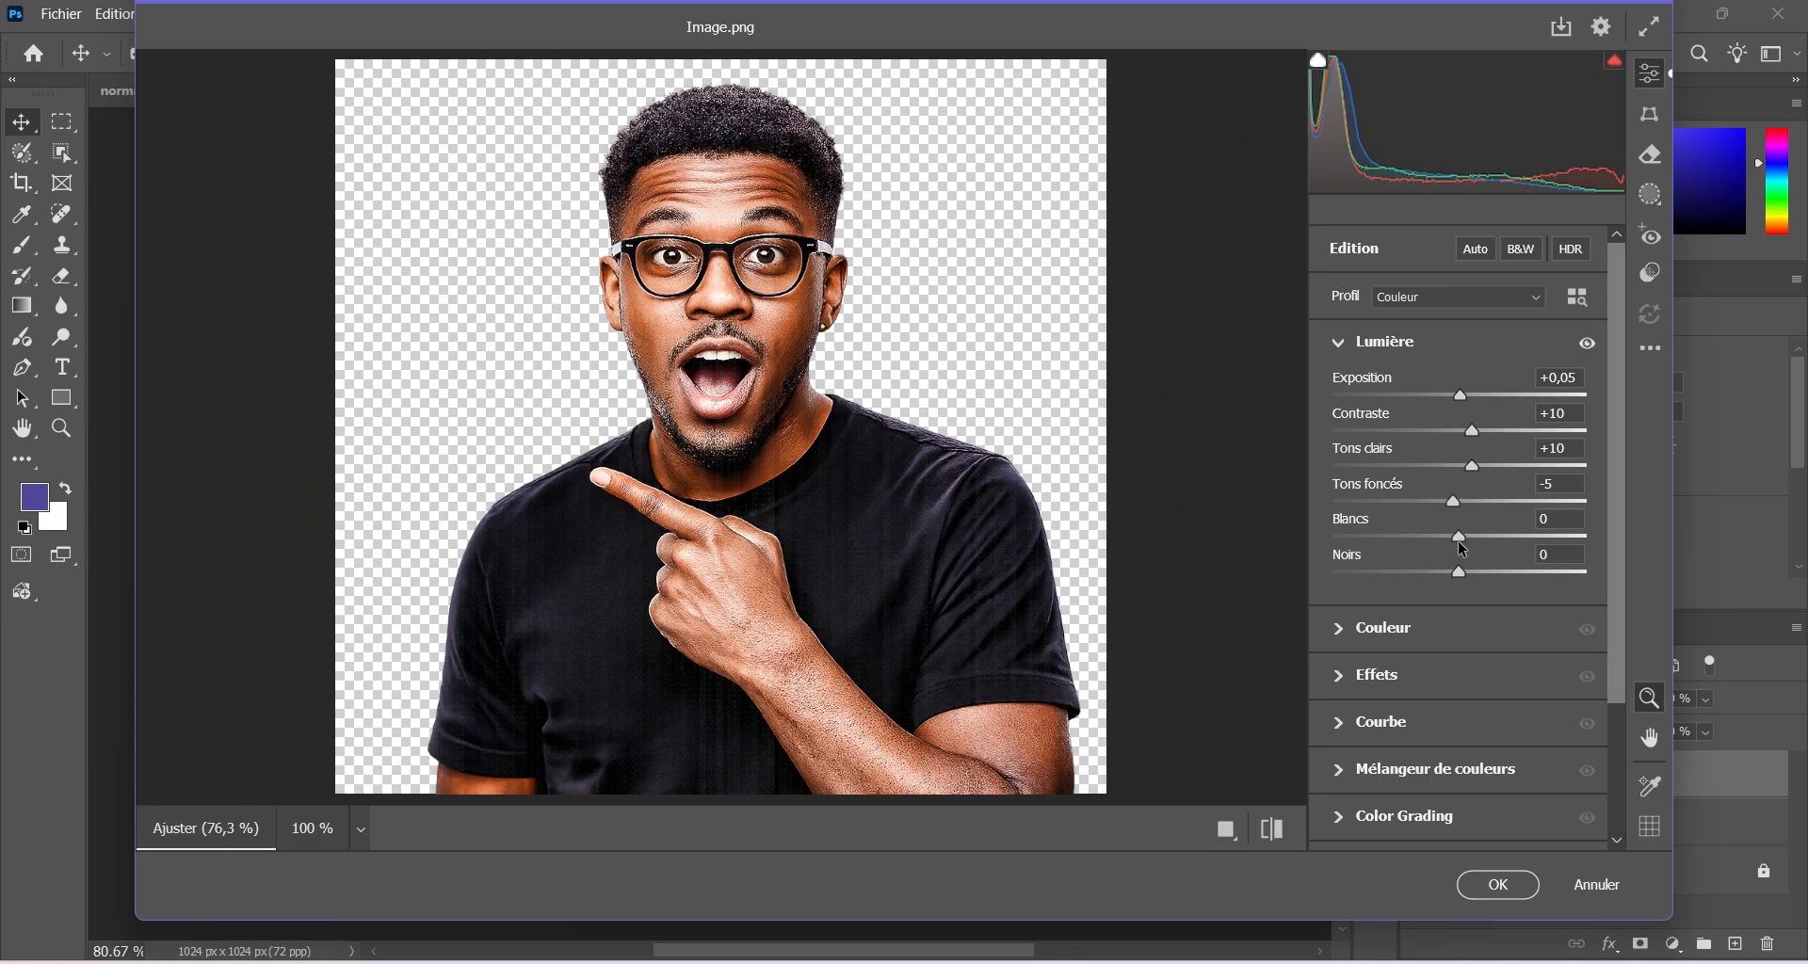
Raise Blancs slightly, fine-tune Noirs, and compare the portrait with the Lumière corrections off and on.
{"action": "left_click", "coordinate": [1461, 542]}
{"action": "left_click_drag", "start_coordinate": [1461, 545], "coordinate": [1466, 545]}
{"action": "left_click", "coordinate": [1461, 575]}
{"action": "left_click", "coordinate": [1587, 347]}
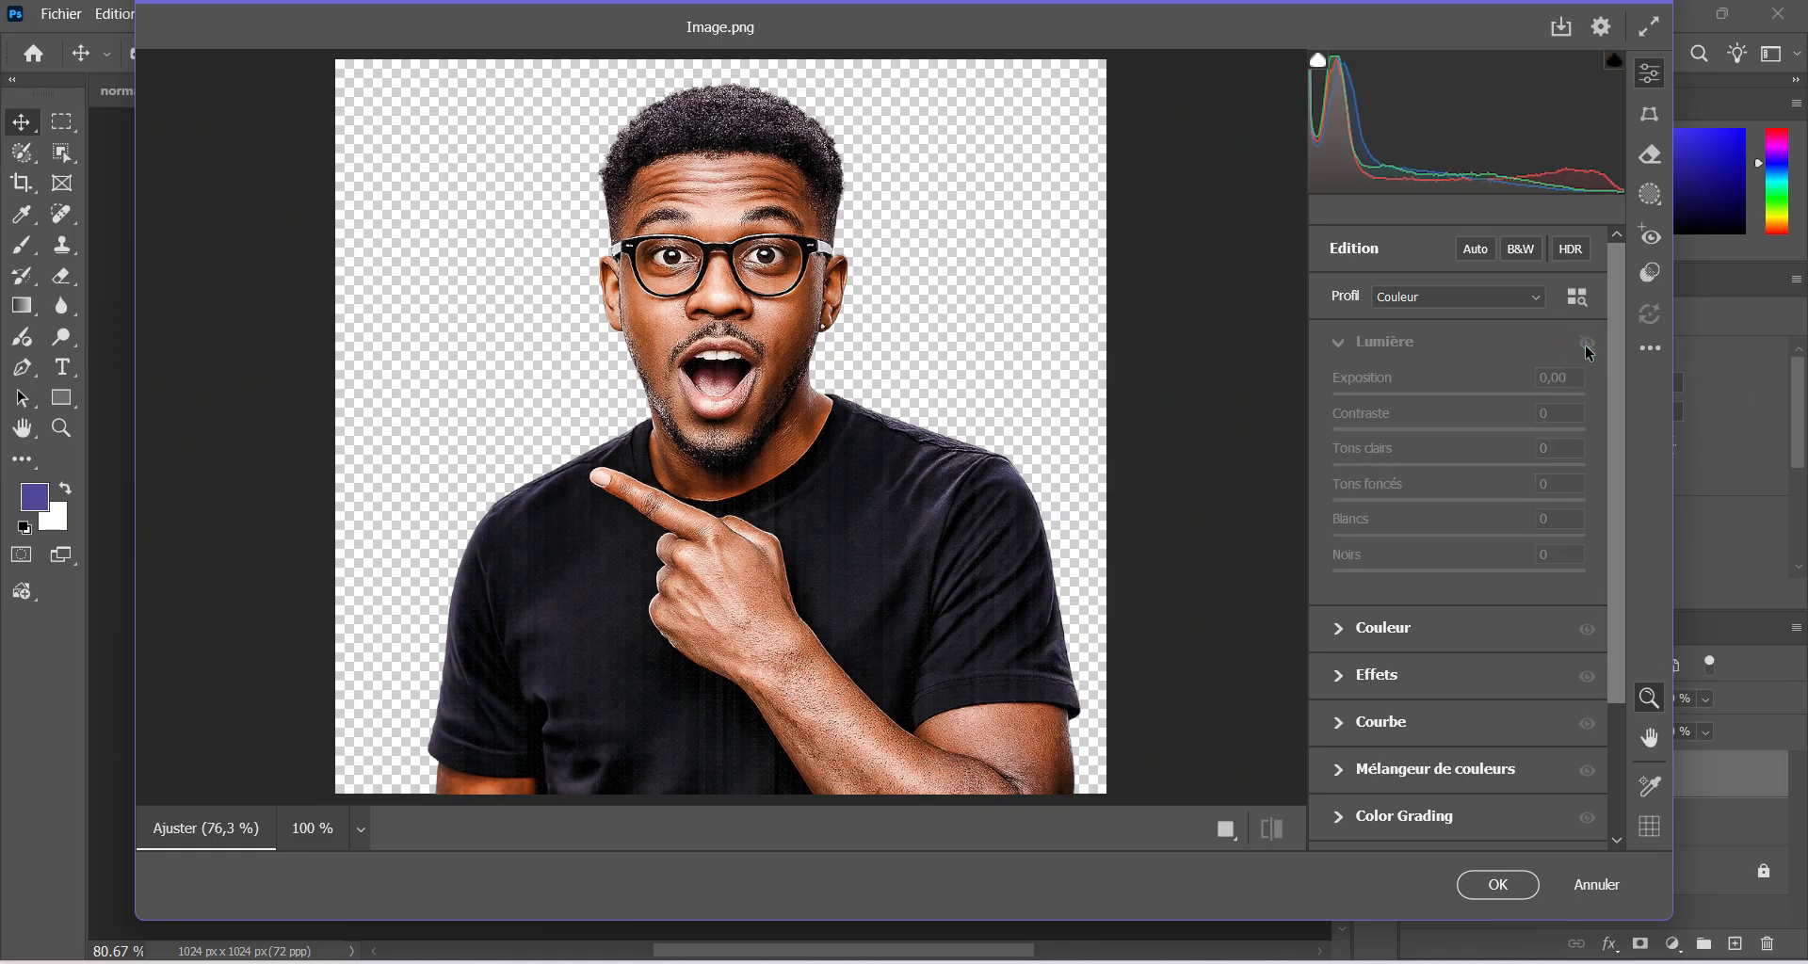
{"action": "left_click", "coordinate": [1588, 344]}
{"action": "left_click", "coordinate": [1340, 346]}
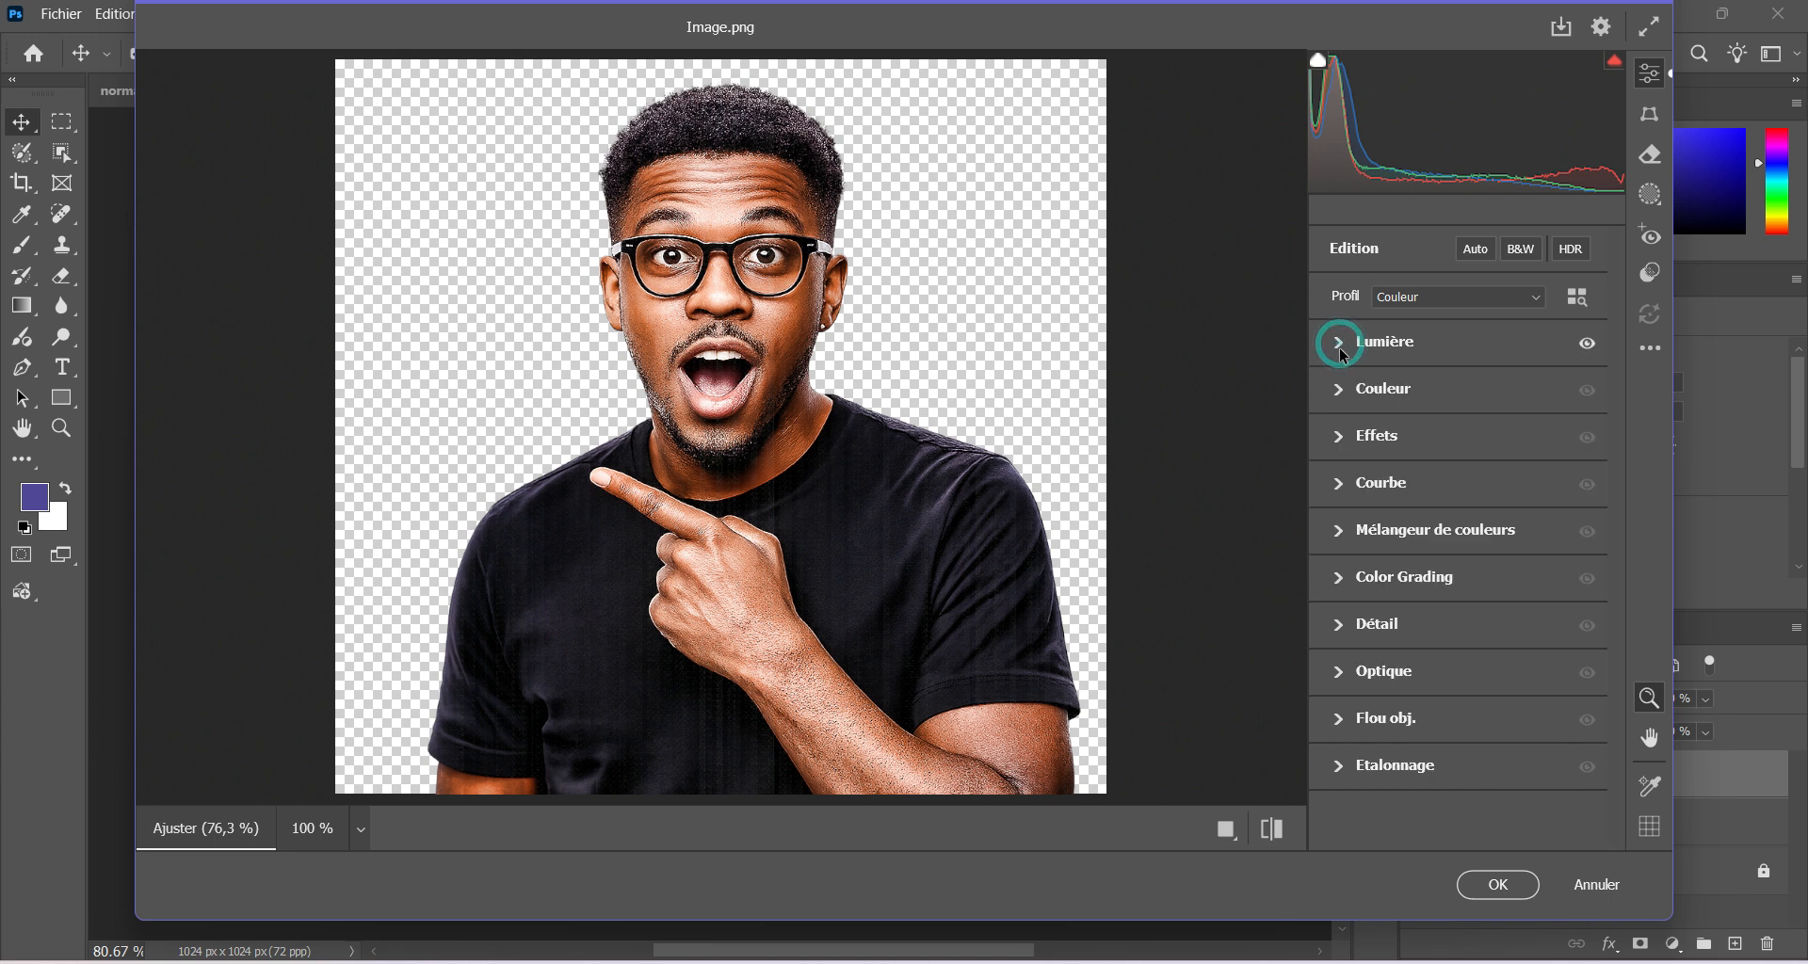
Set Température to +3 and Saturation to 0 in the Couleur corrections, and apply the Camera Raw filter.
{"action": "left_click", "coordinate": [1342, 403]}
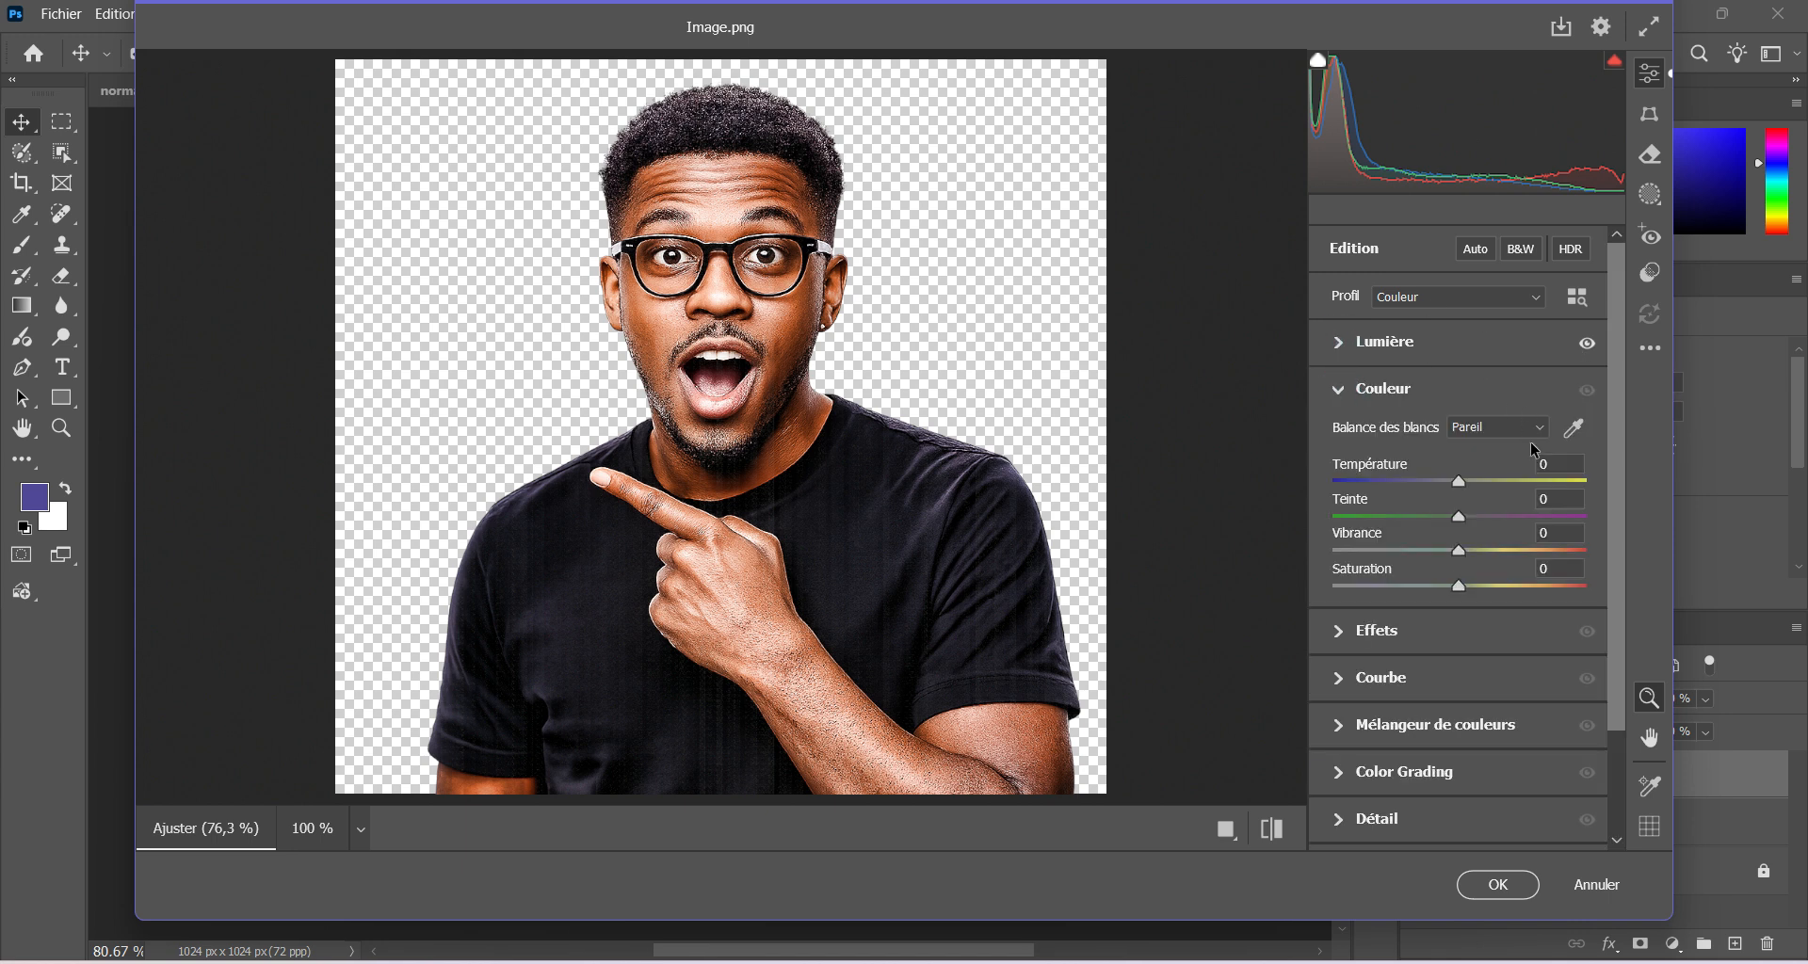
{"action": "left_click_drag", "start_coordinate": [1456, 480], "coordinate": [1468, 490]}
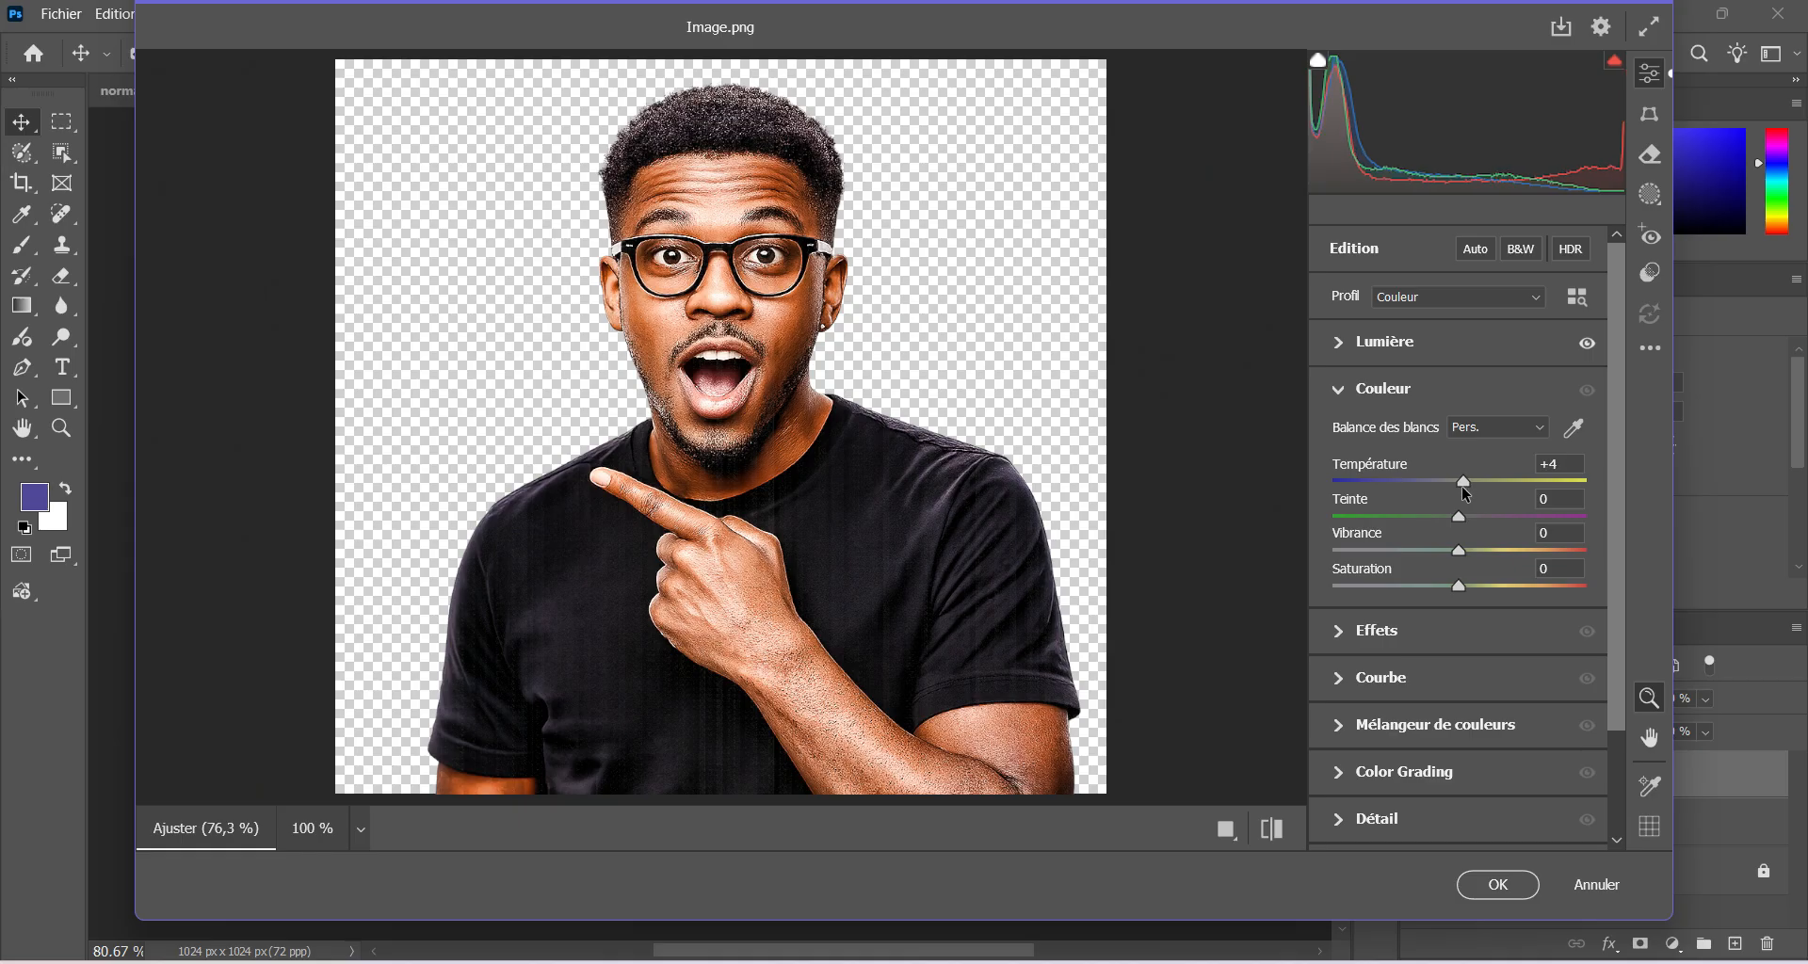
{"action": "left_click_drag", "start_coordinate": [1461, 489], "coordinate": [1460, 492]}
{"action": "left_click_drag", "start_coordinate": [1458, 587], "coordinate": [1456, 581]}
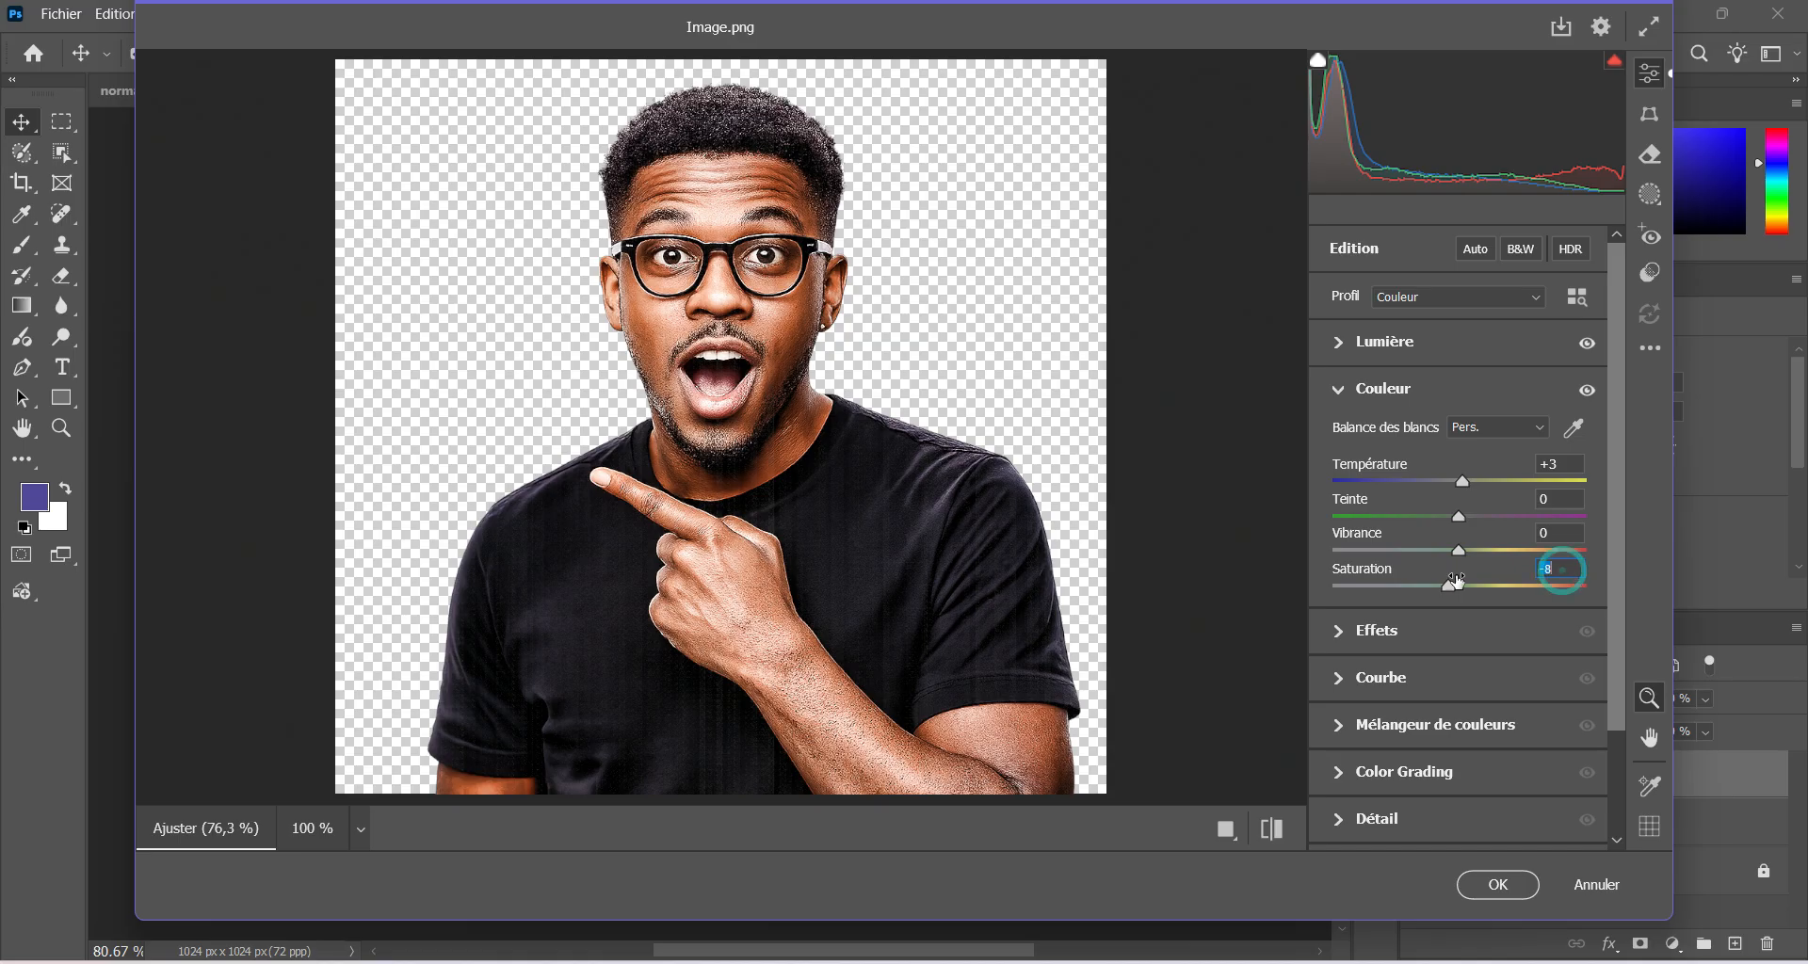
{"action": "type", "text": "0"}
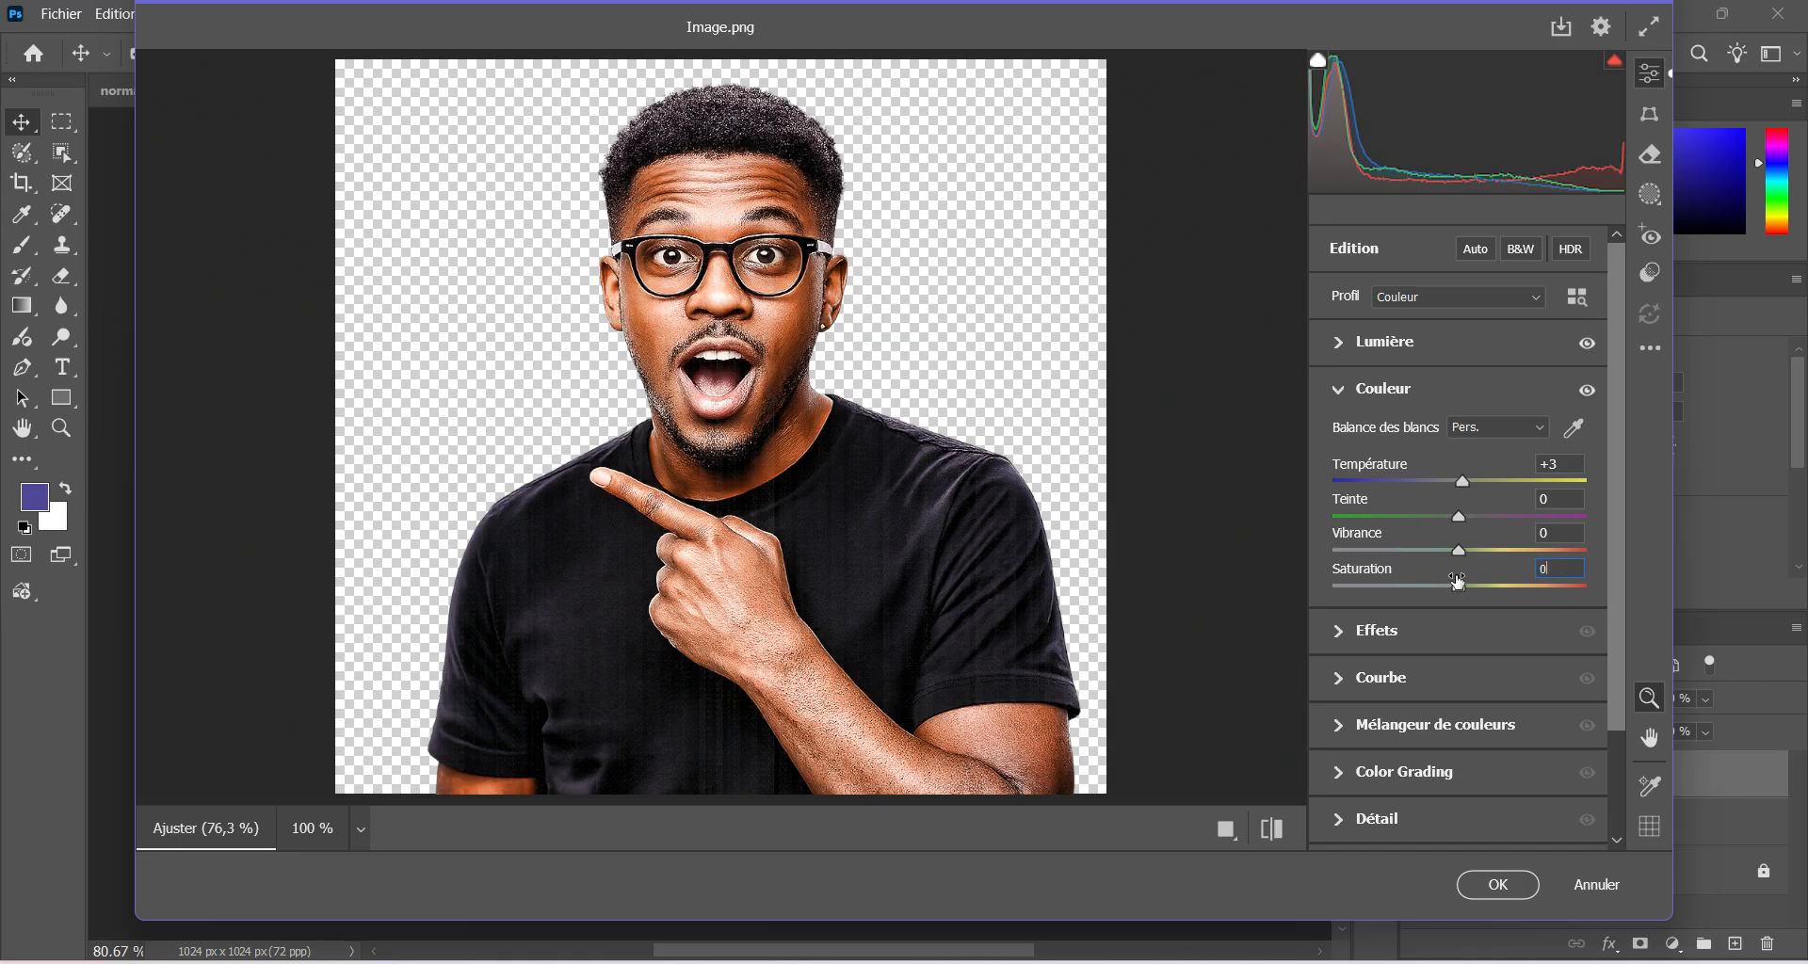
{"action": "left_click", "coordinate": [1338, 395]}
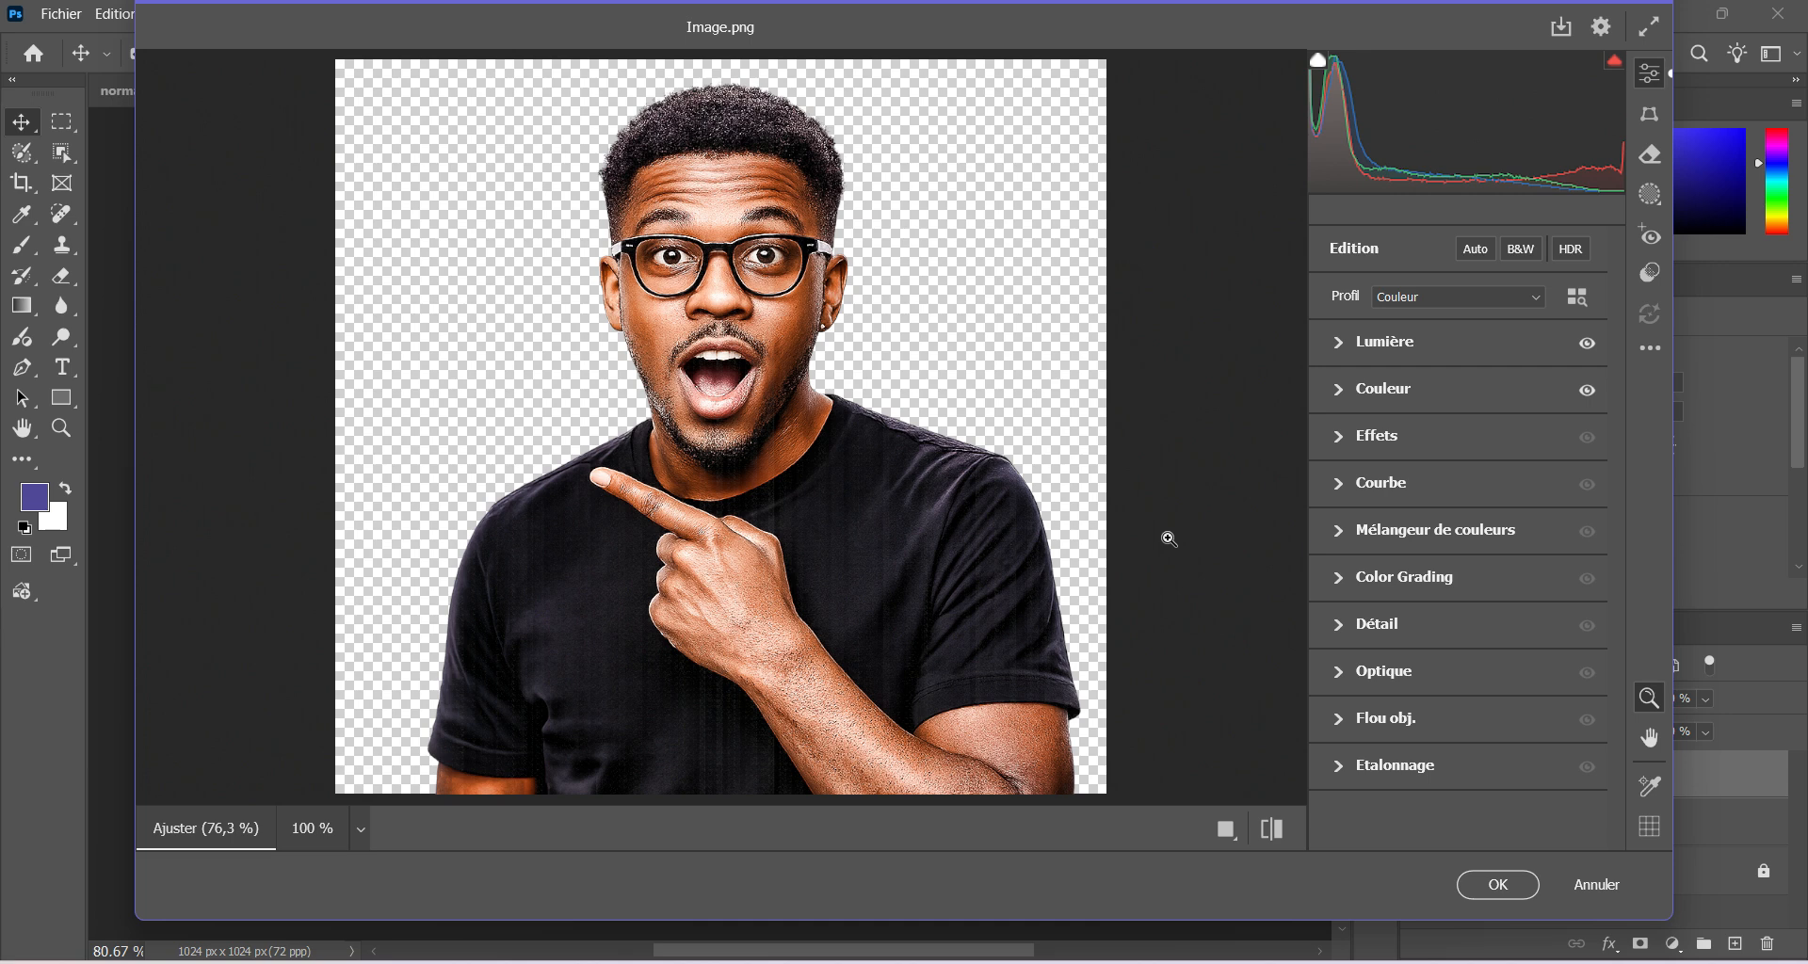
{"action": "left_click", "coordinate": [1498, 890]}
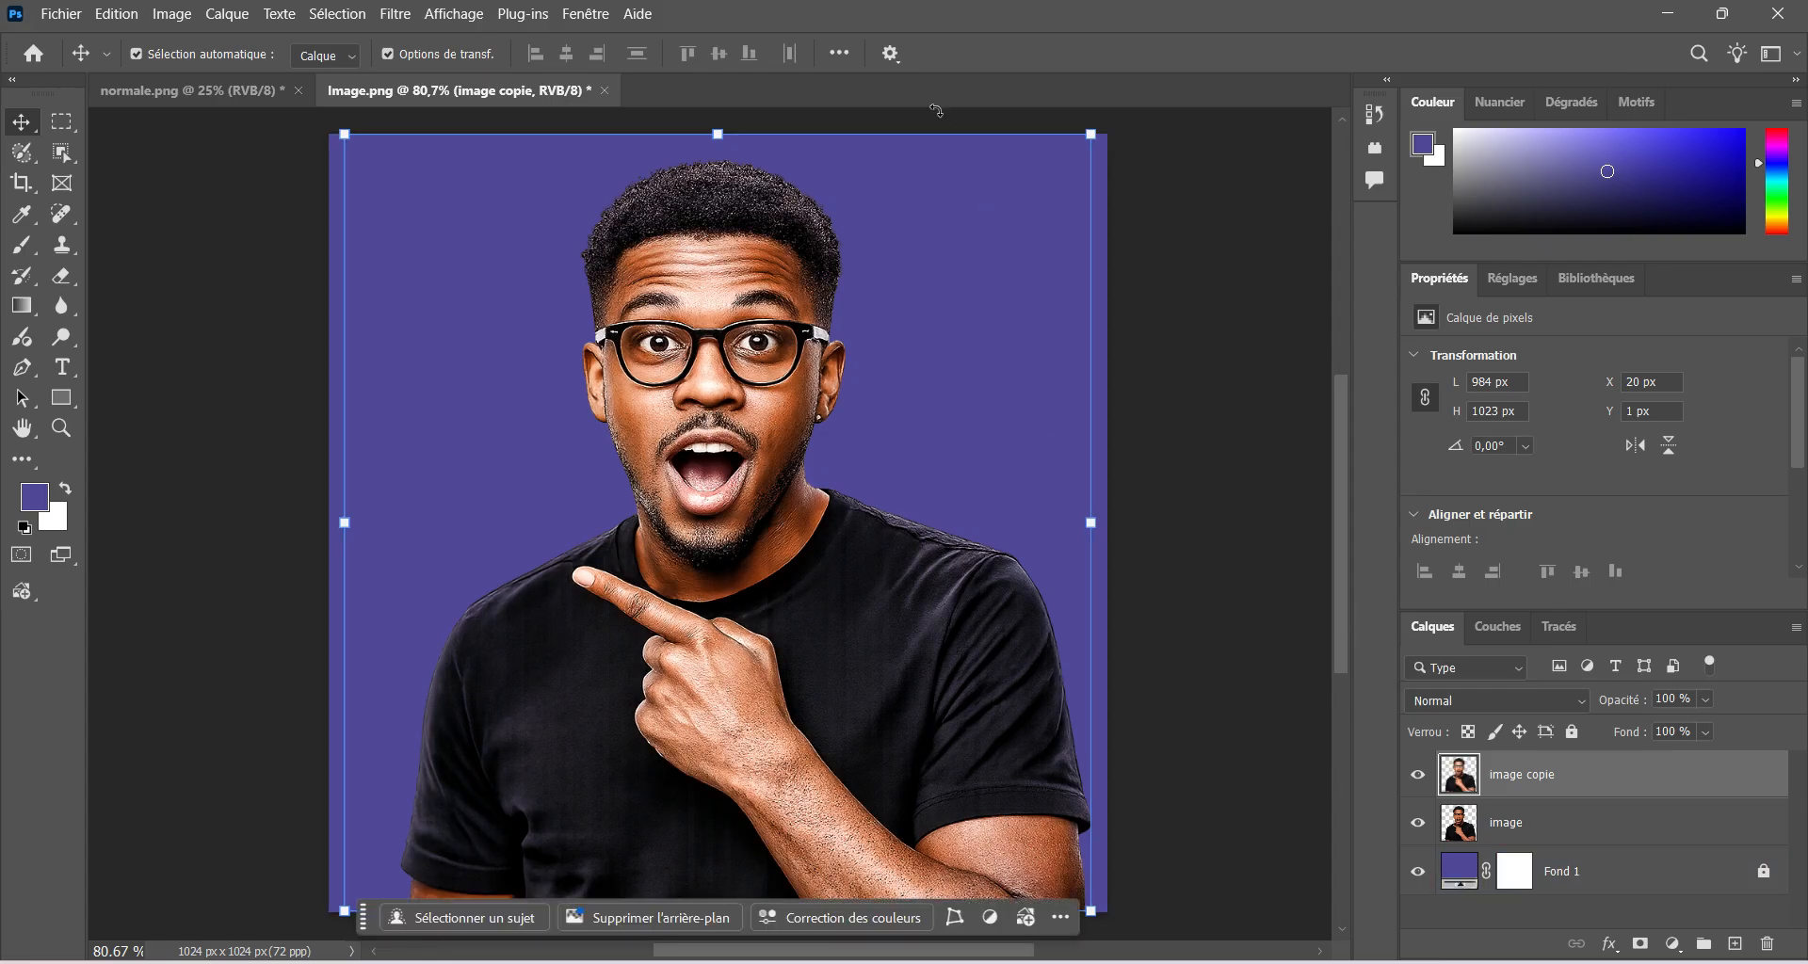
Display the Réglages adjustment presets in the workspace.
{"action": "scroll", "coordinate": [1066, 525], "scroll_direction": "down", "scroll_amount": 1}
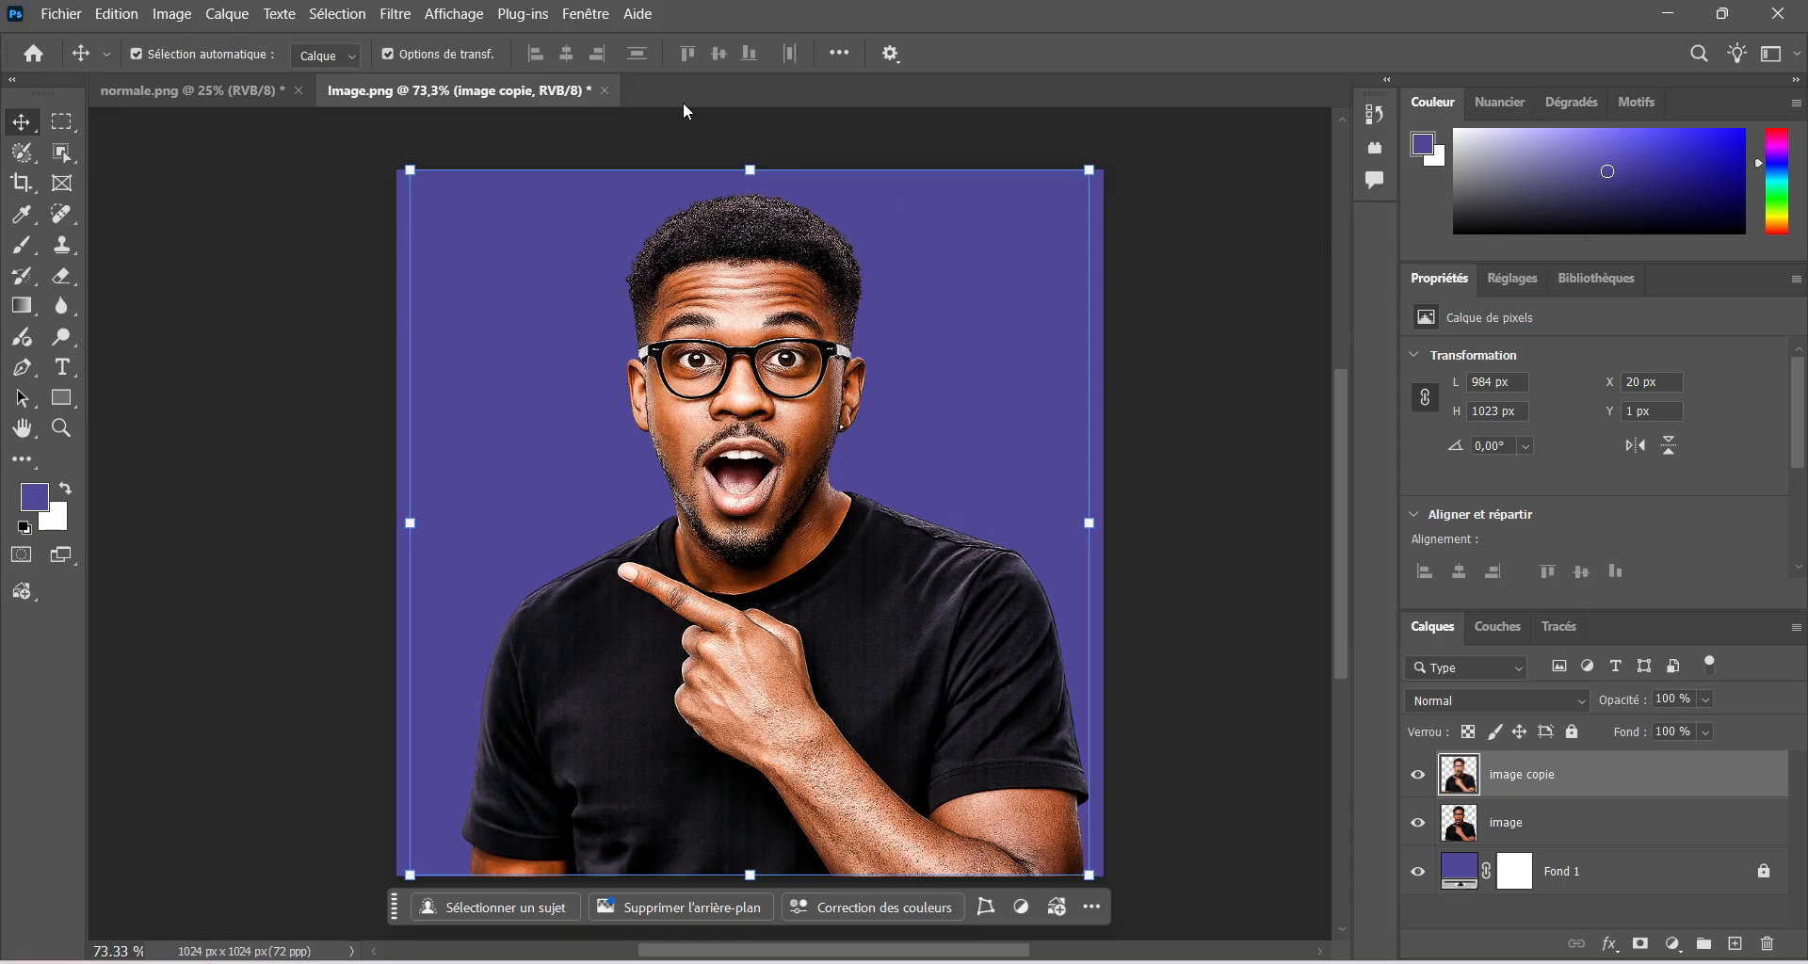
{"action": "left_click", "coordinate": [585, 14]}
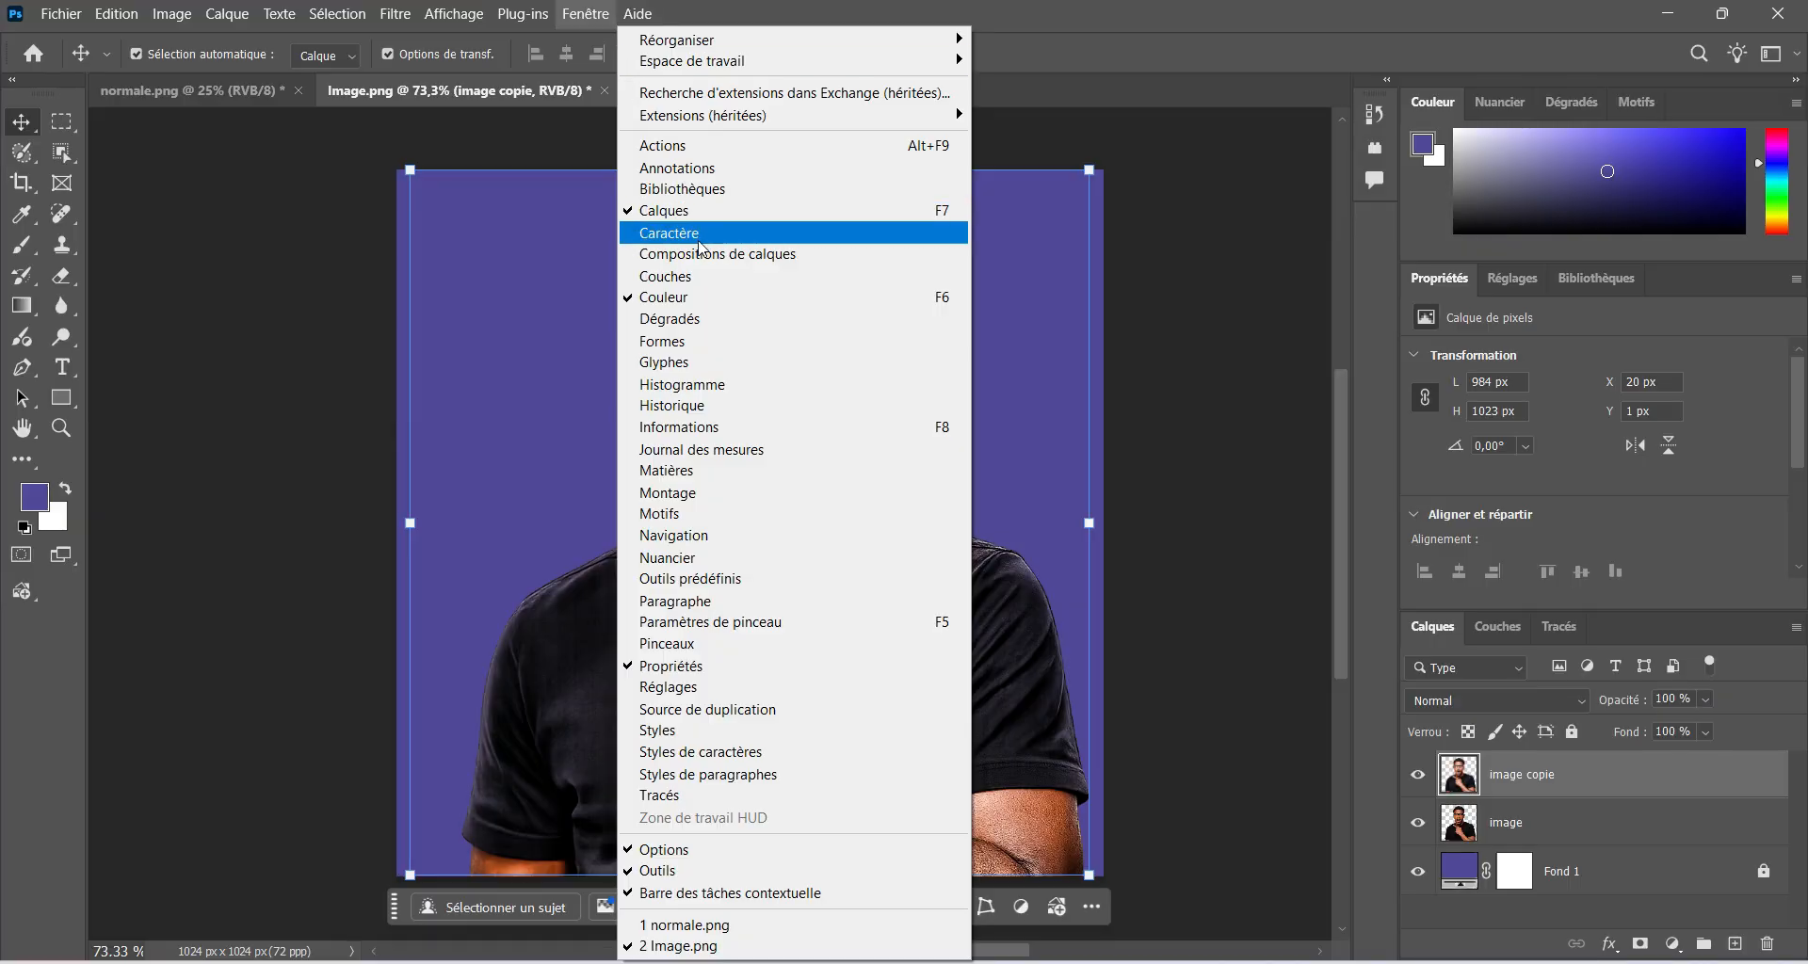
{"action": "left_click", "coordinate": [736, 697]}
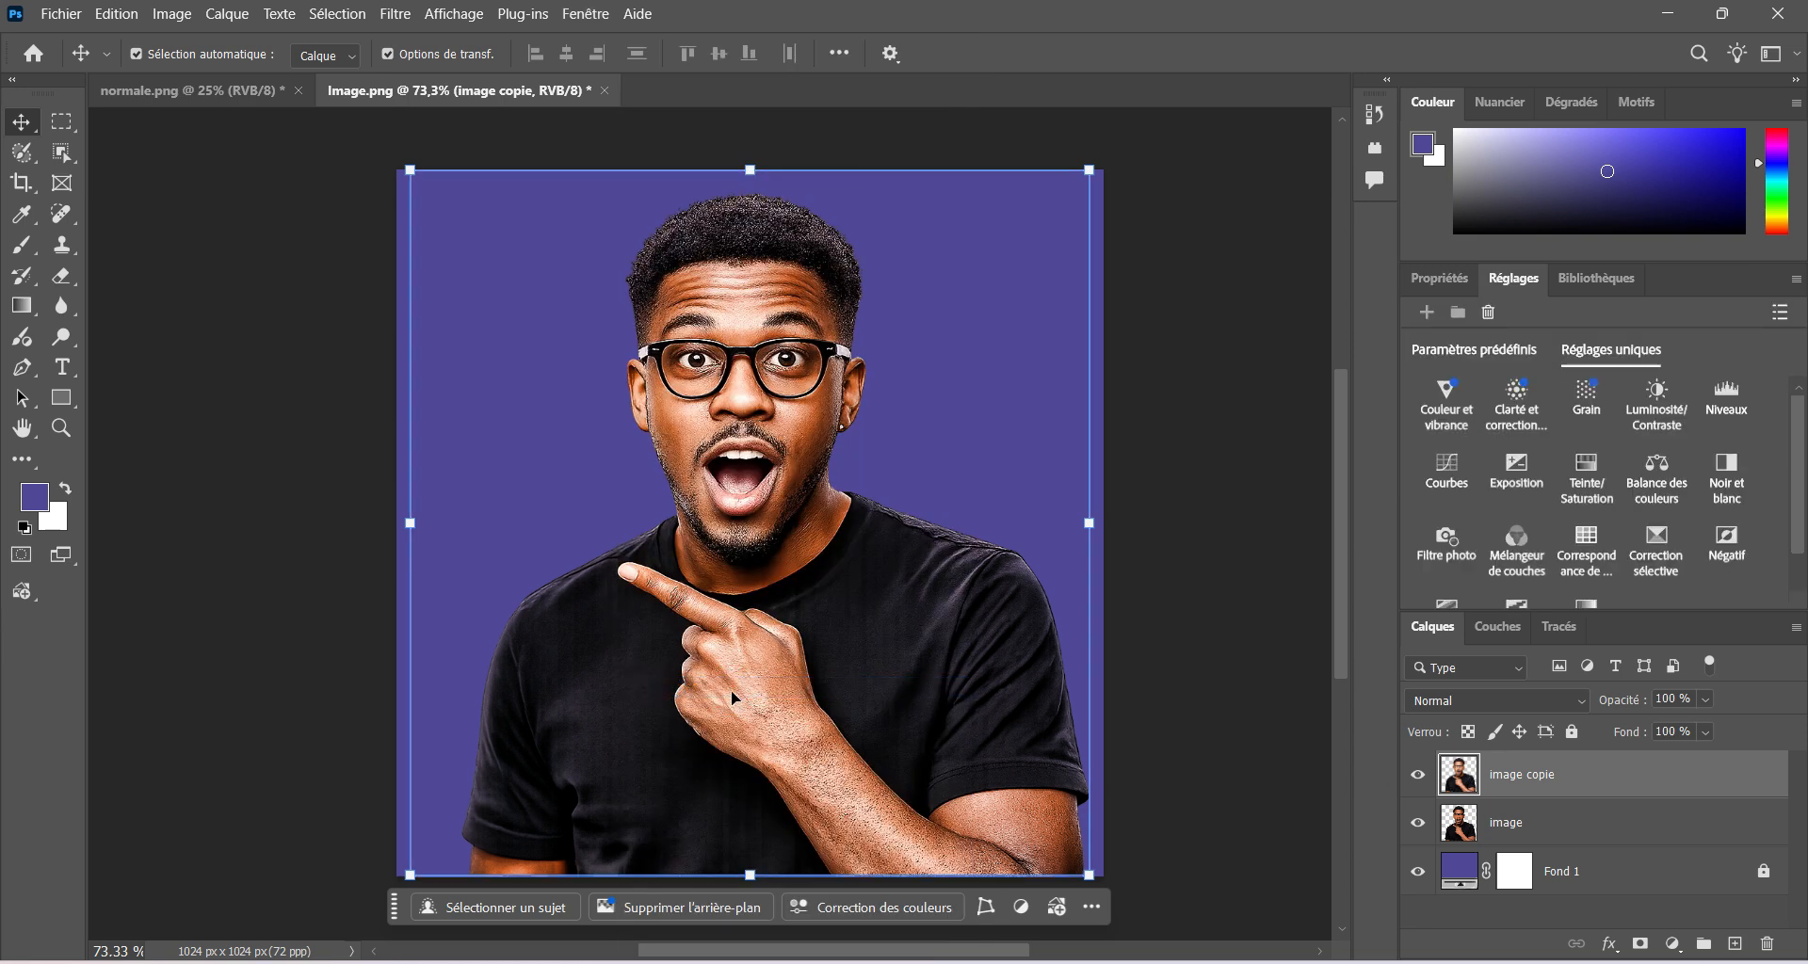
{"action": "left_click", "coordinate": [585, 13]}
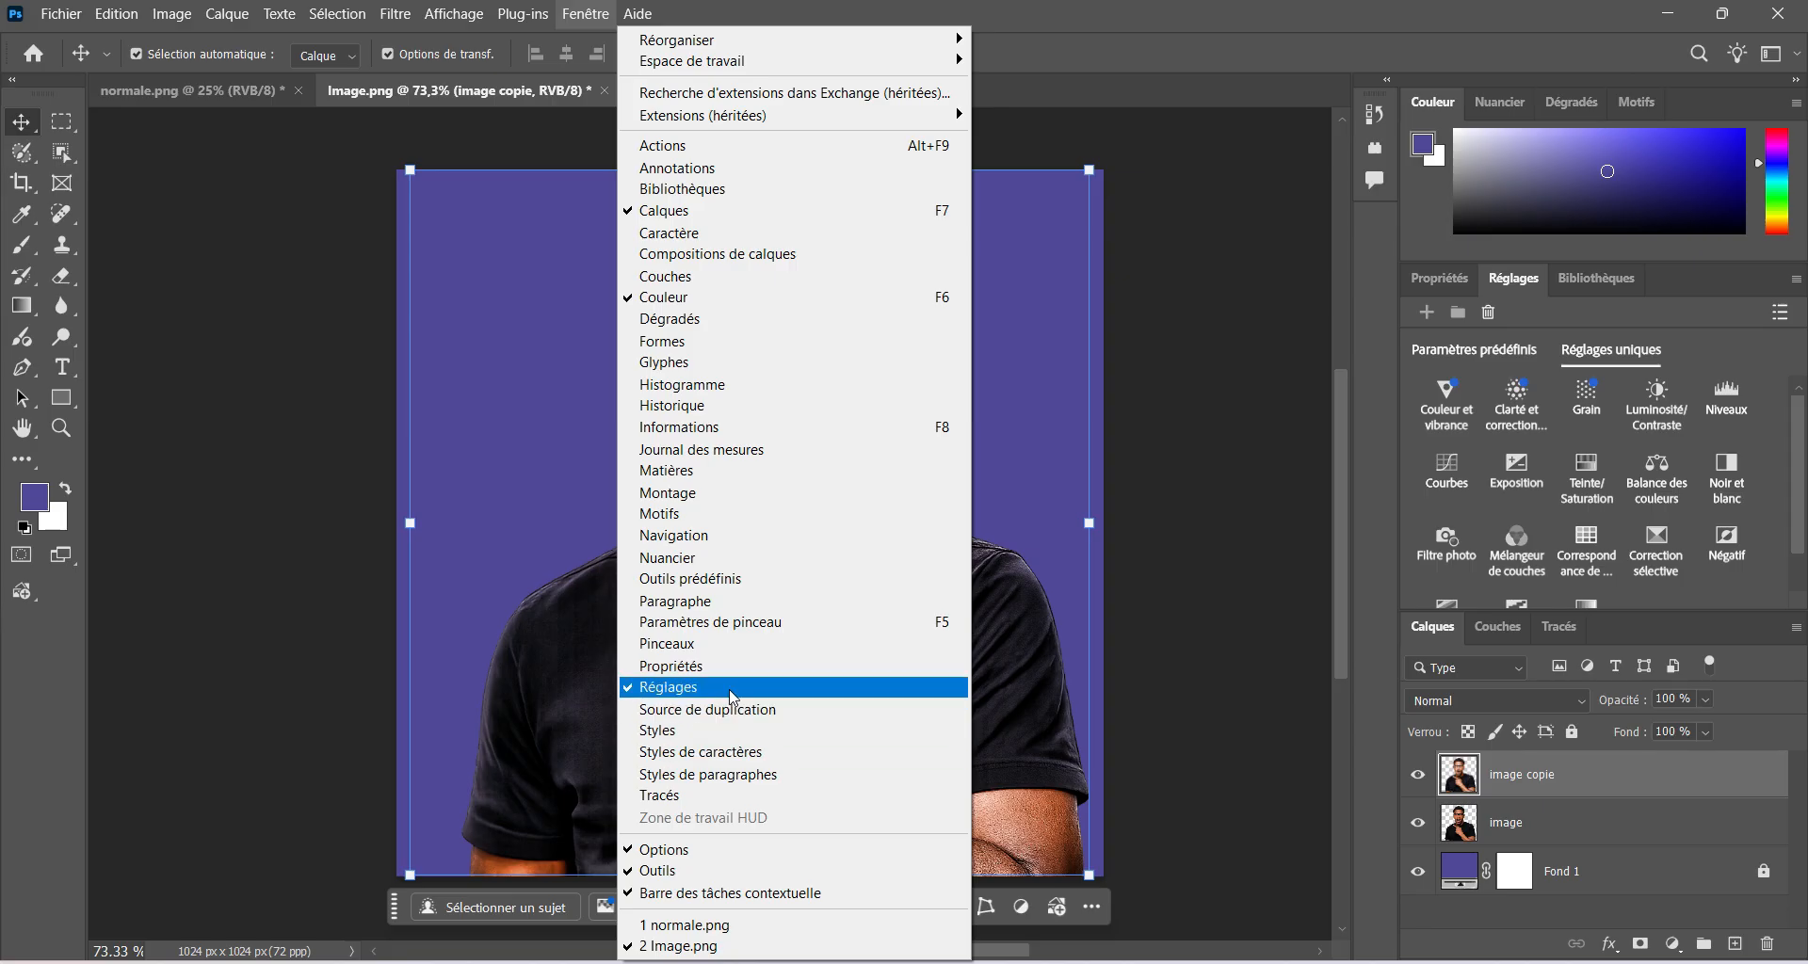
Add a Luminosité/Contraste adjustment layer above image copie and raise its Luminosité to 13.
{"action": "left_click", "coordinate": [1518, 283]}
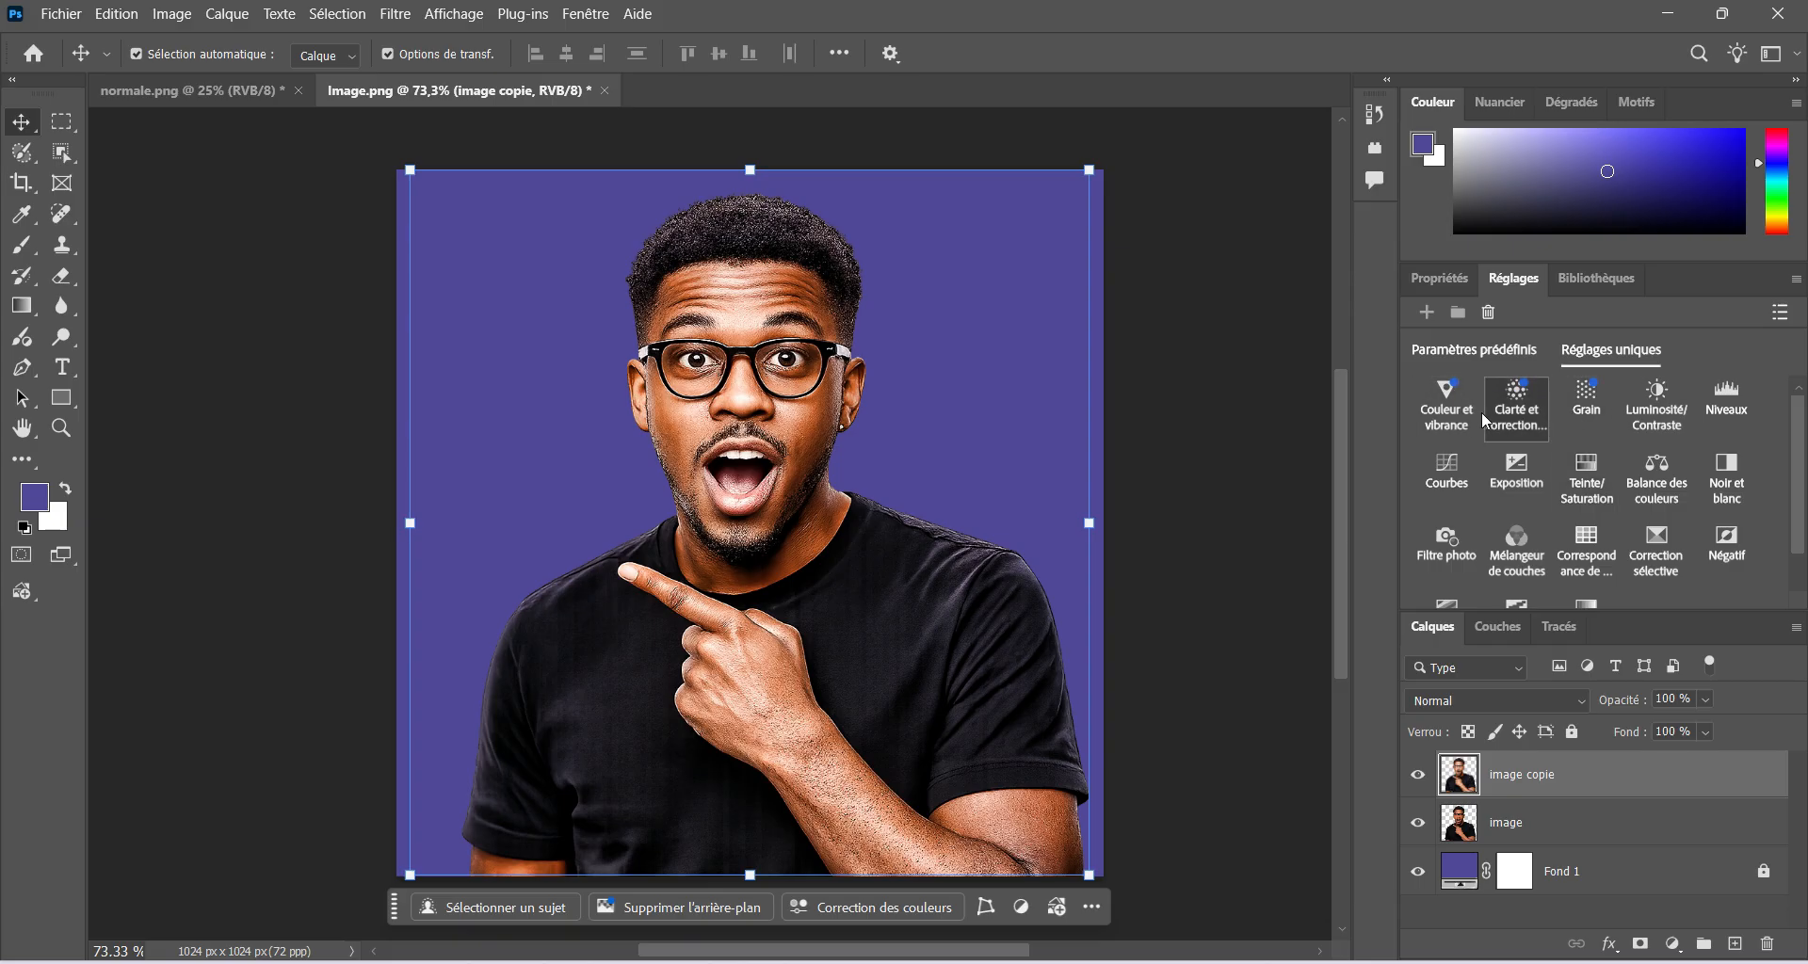
{"action": "scroll", "coordinate": [1649, 508], "scroll_direction": "down", "scroll_amount": 1}
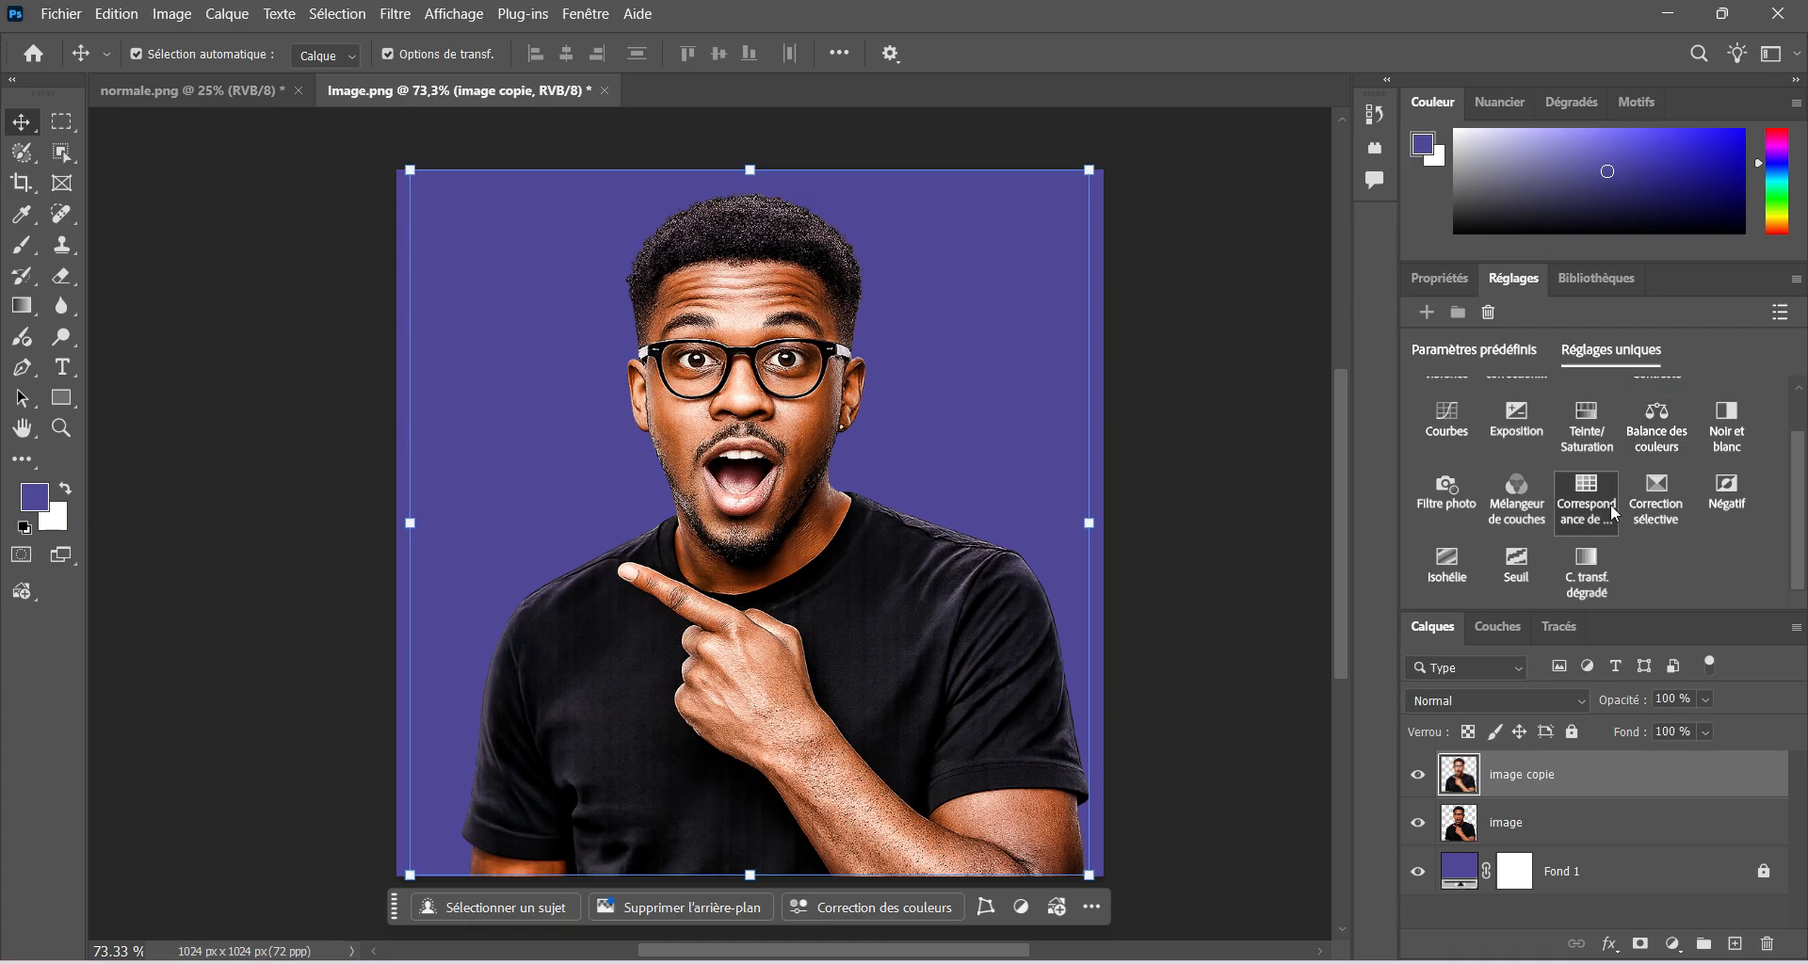
{"action": "scroll", "coordinate": [1631, 527], "scroll_direction": "up", "scroll_amount": 1}
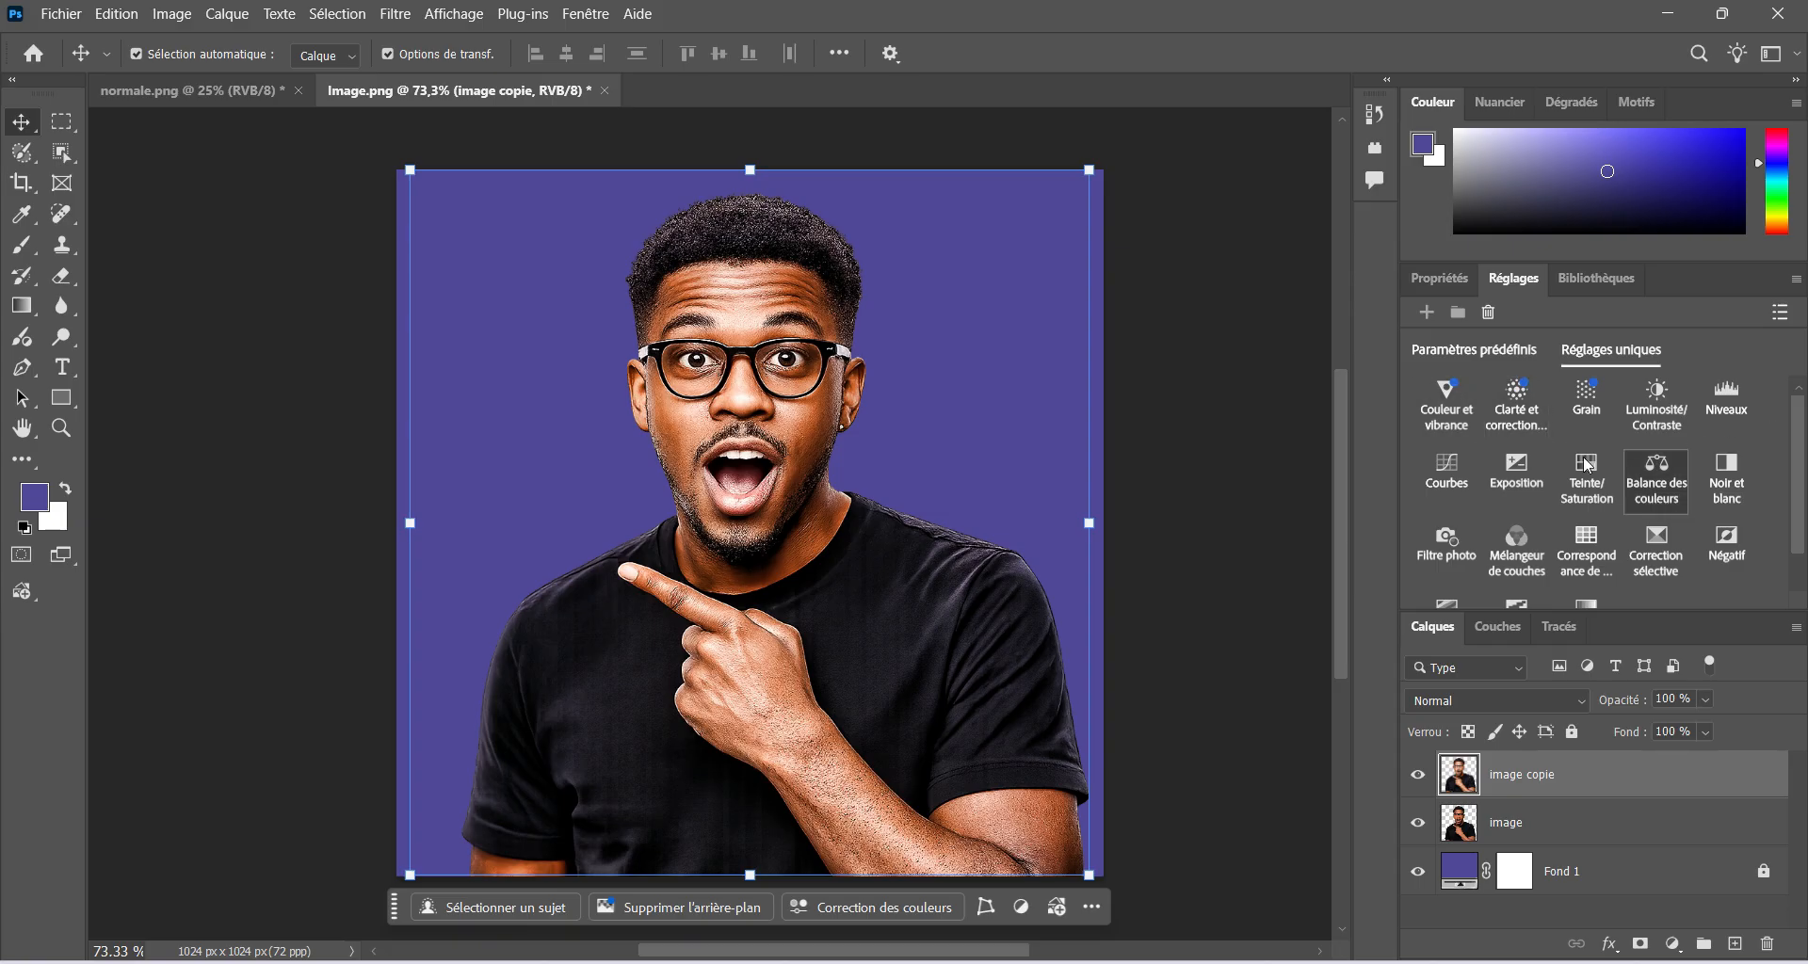
{"action": "left_click", "coordinate": [1655, 414]}
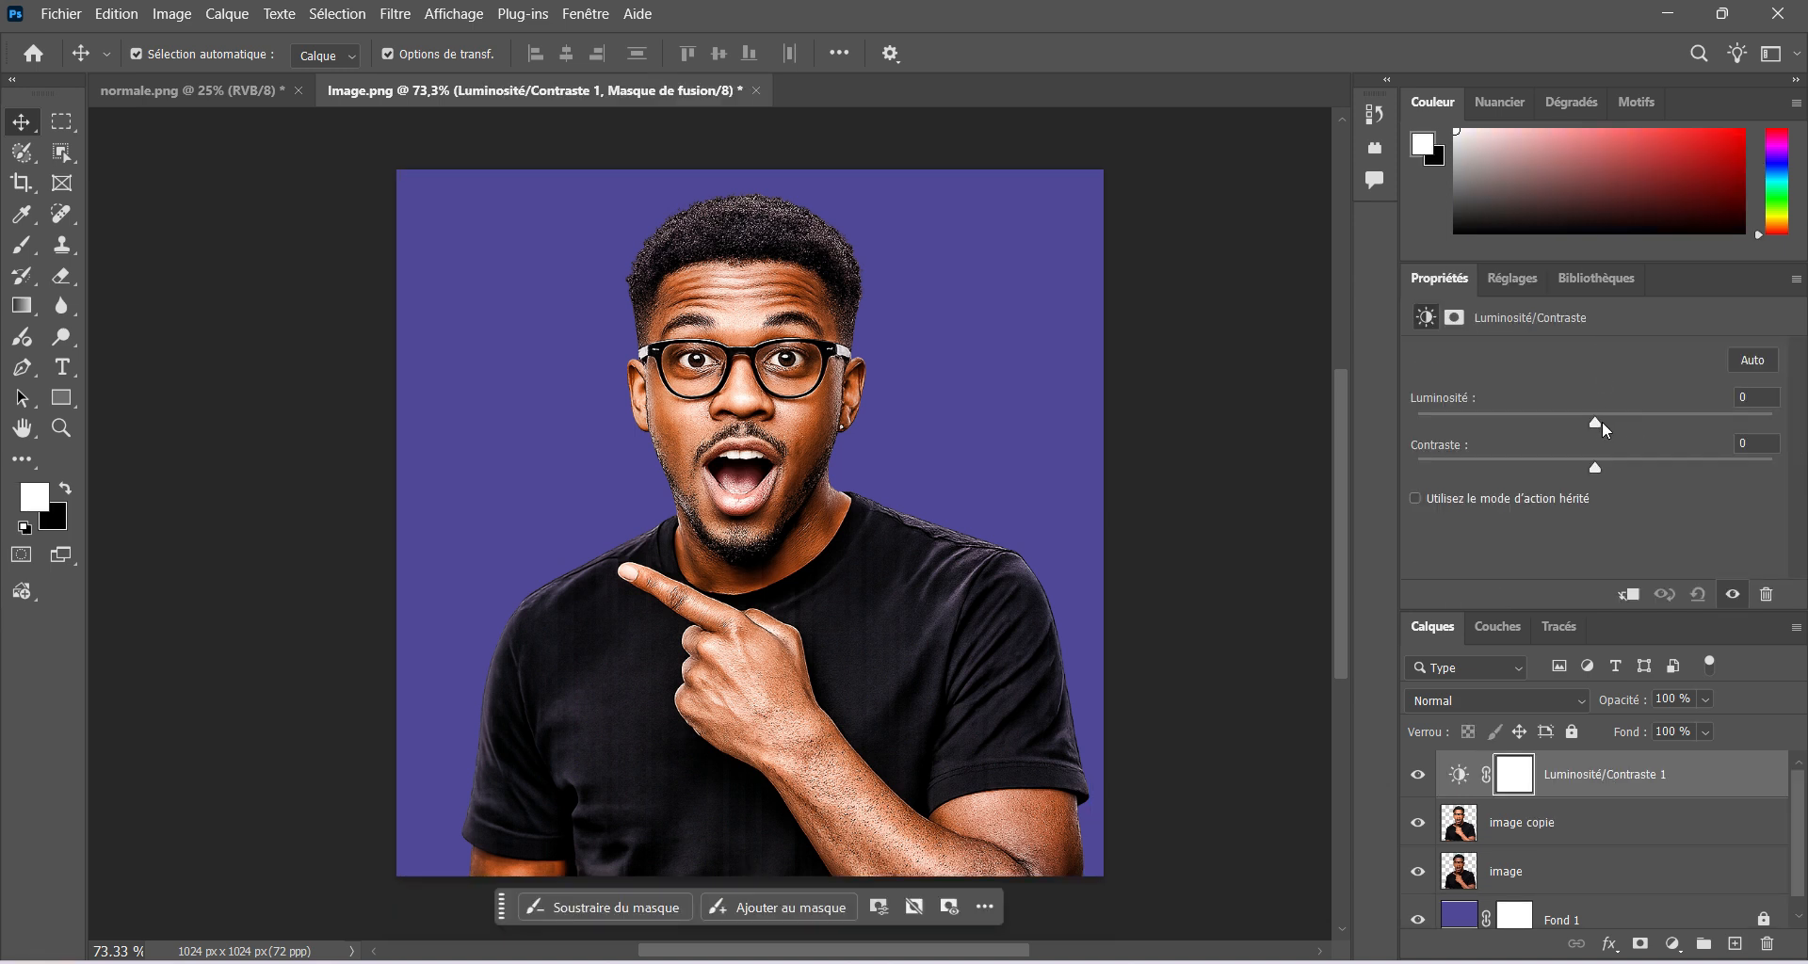
{"action": "left_click_drag", "start_coordinate": [1604, 420], "coordinate": [1611, 418]}
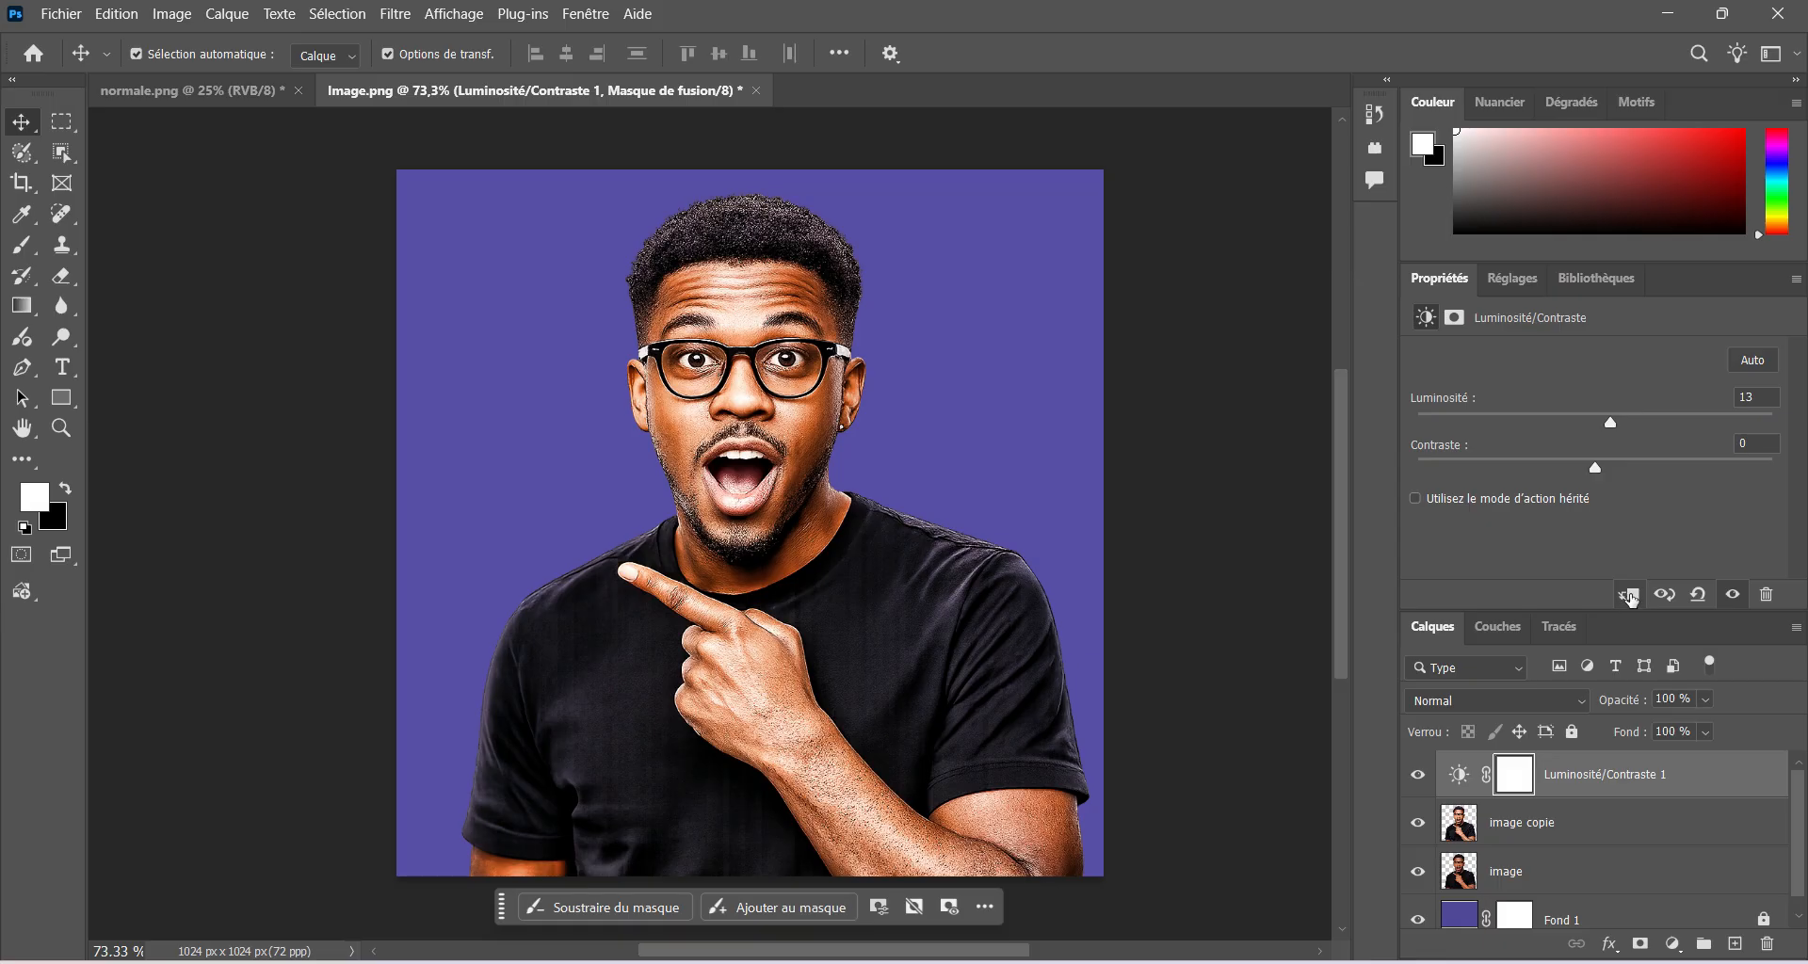
Clip the Luminosité/Contraste adjustment to the image copie layer so that it no longer affects the background.
{"action": "left_click", "coordinate": [1530, 815]}
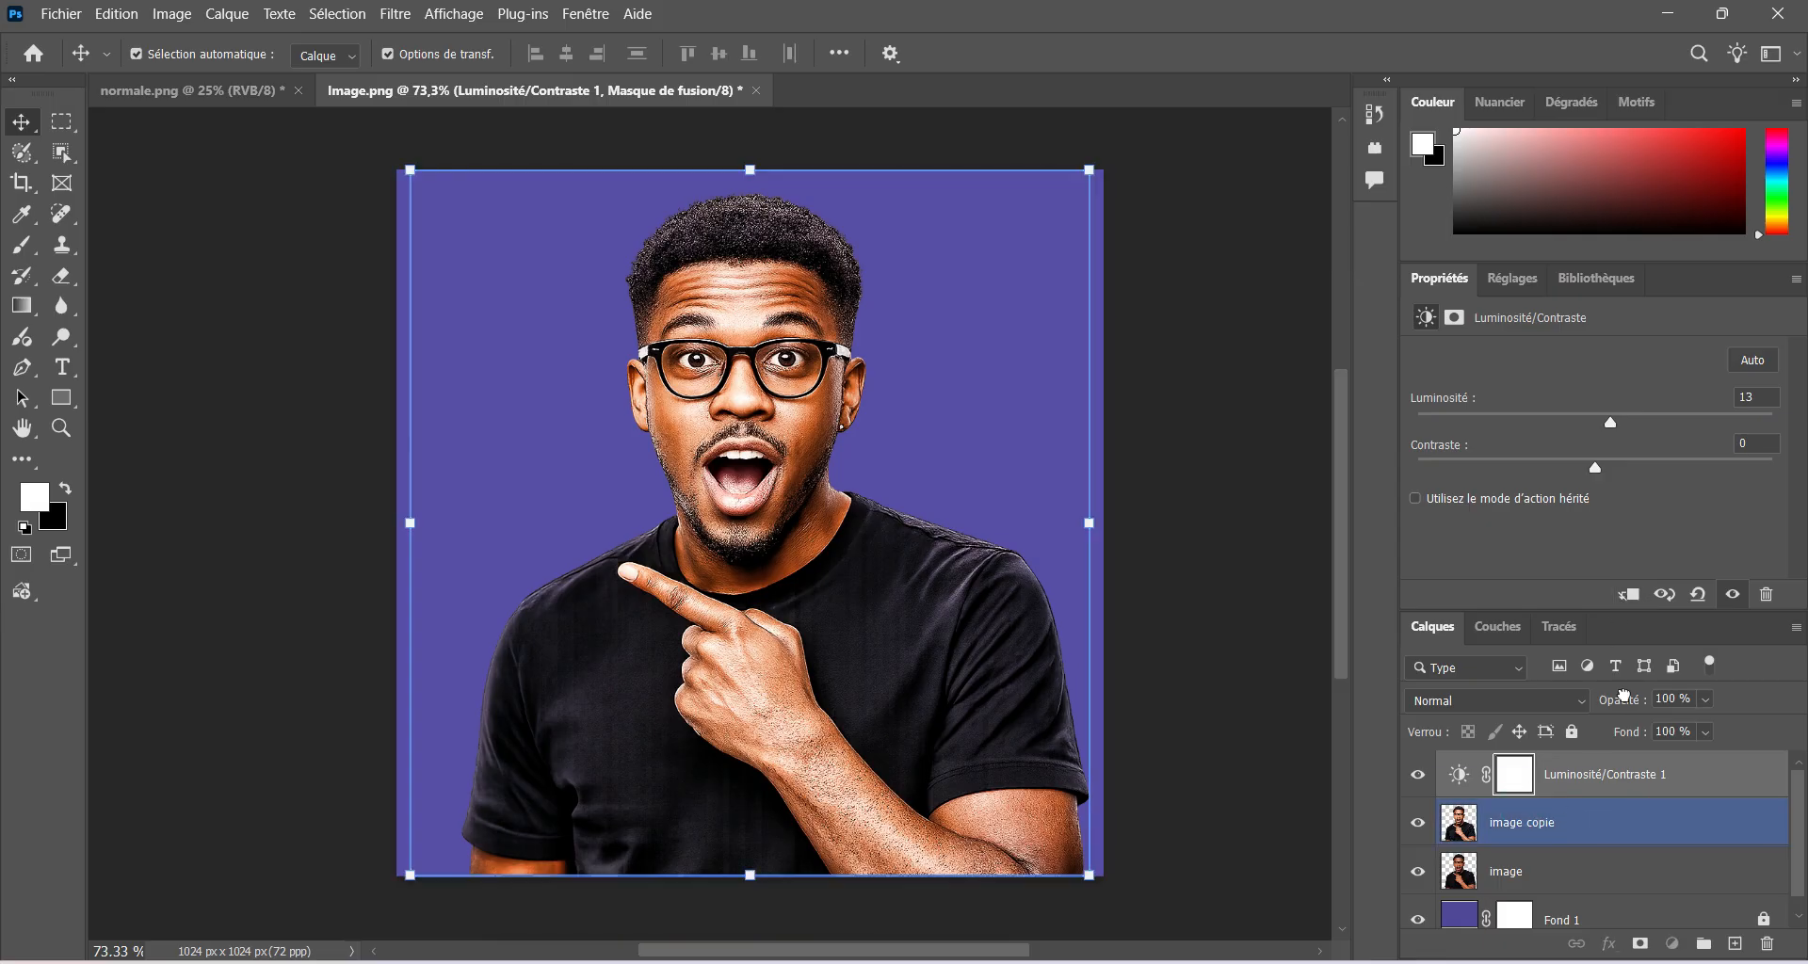
{"action": "left_click", "coordinate": [1594, 765]}
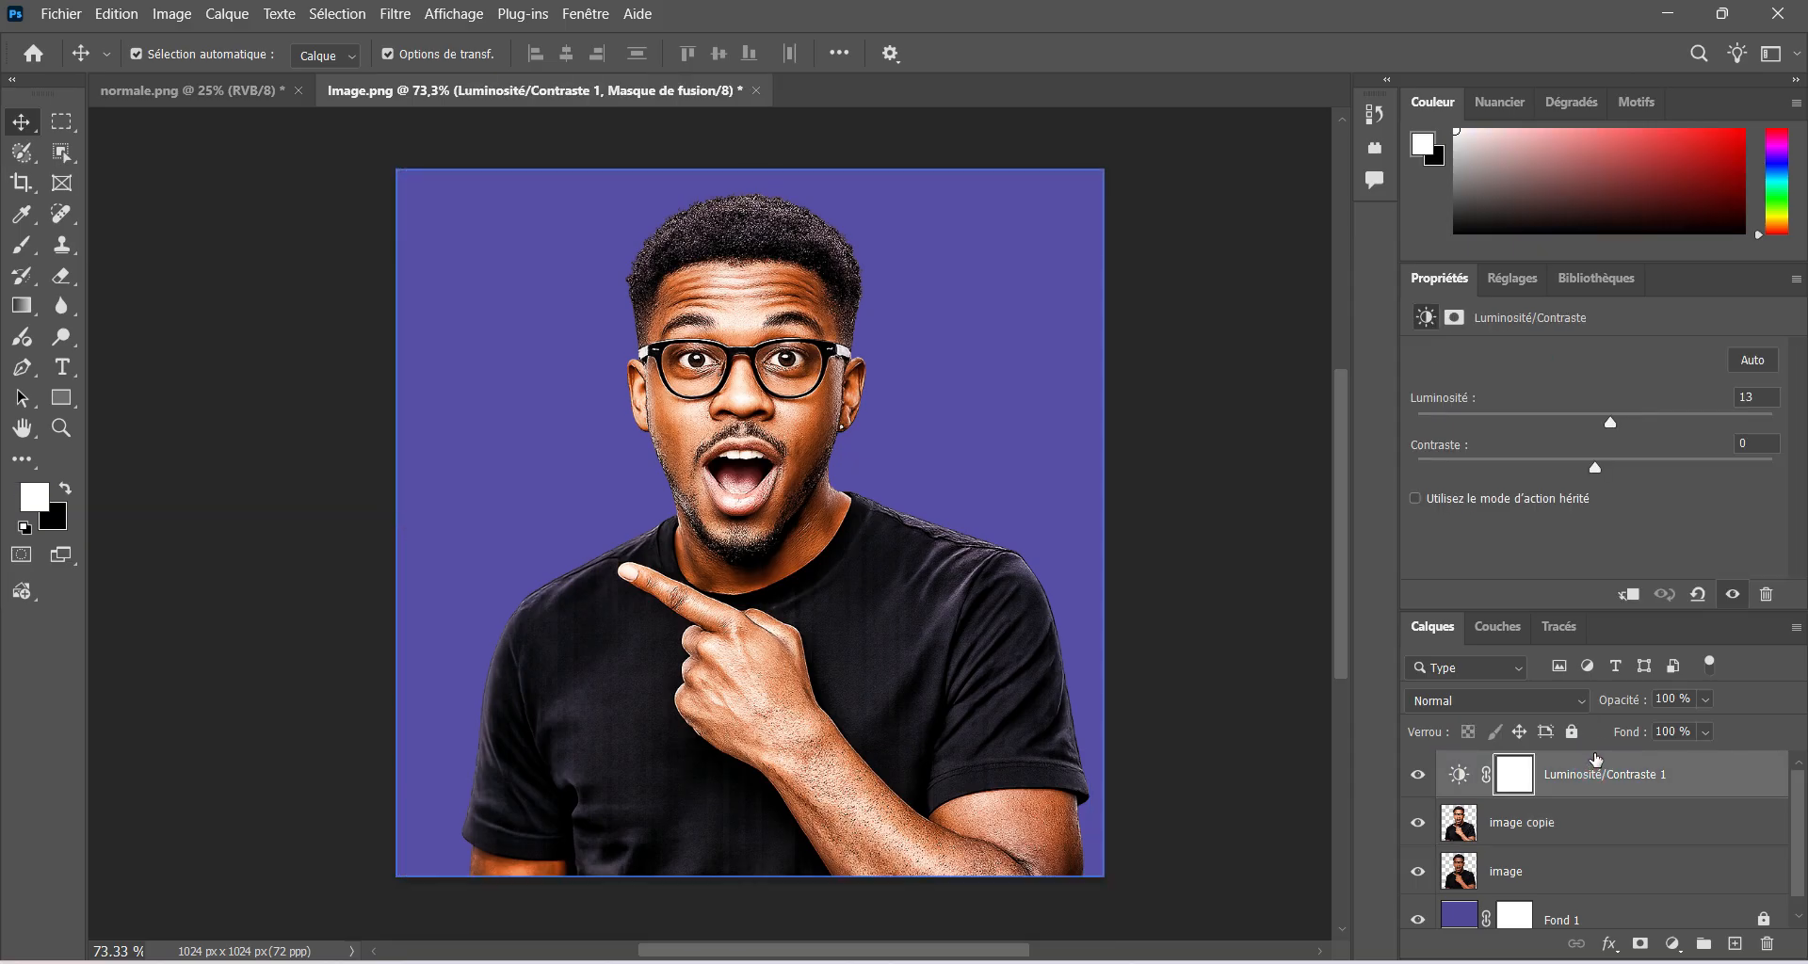
{"action": "left_click", "coordinate": [1636, 602]}
Set Luminosité to 10 and Contraste to 5, and compare the portrait with the adjustment layer hidden and shown.
{"action": "left_click_drag", "start_coordinate": [1596, 466], "coordinate": [1601, 461]}
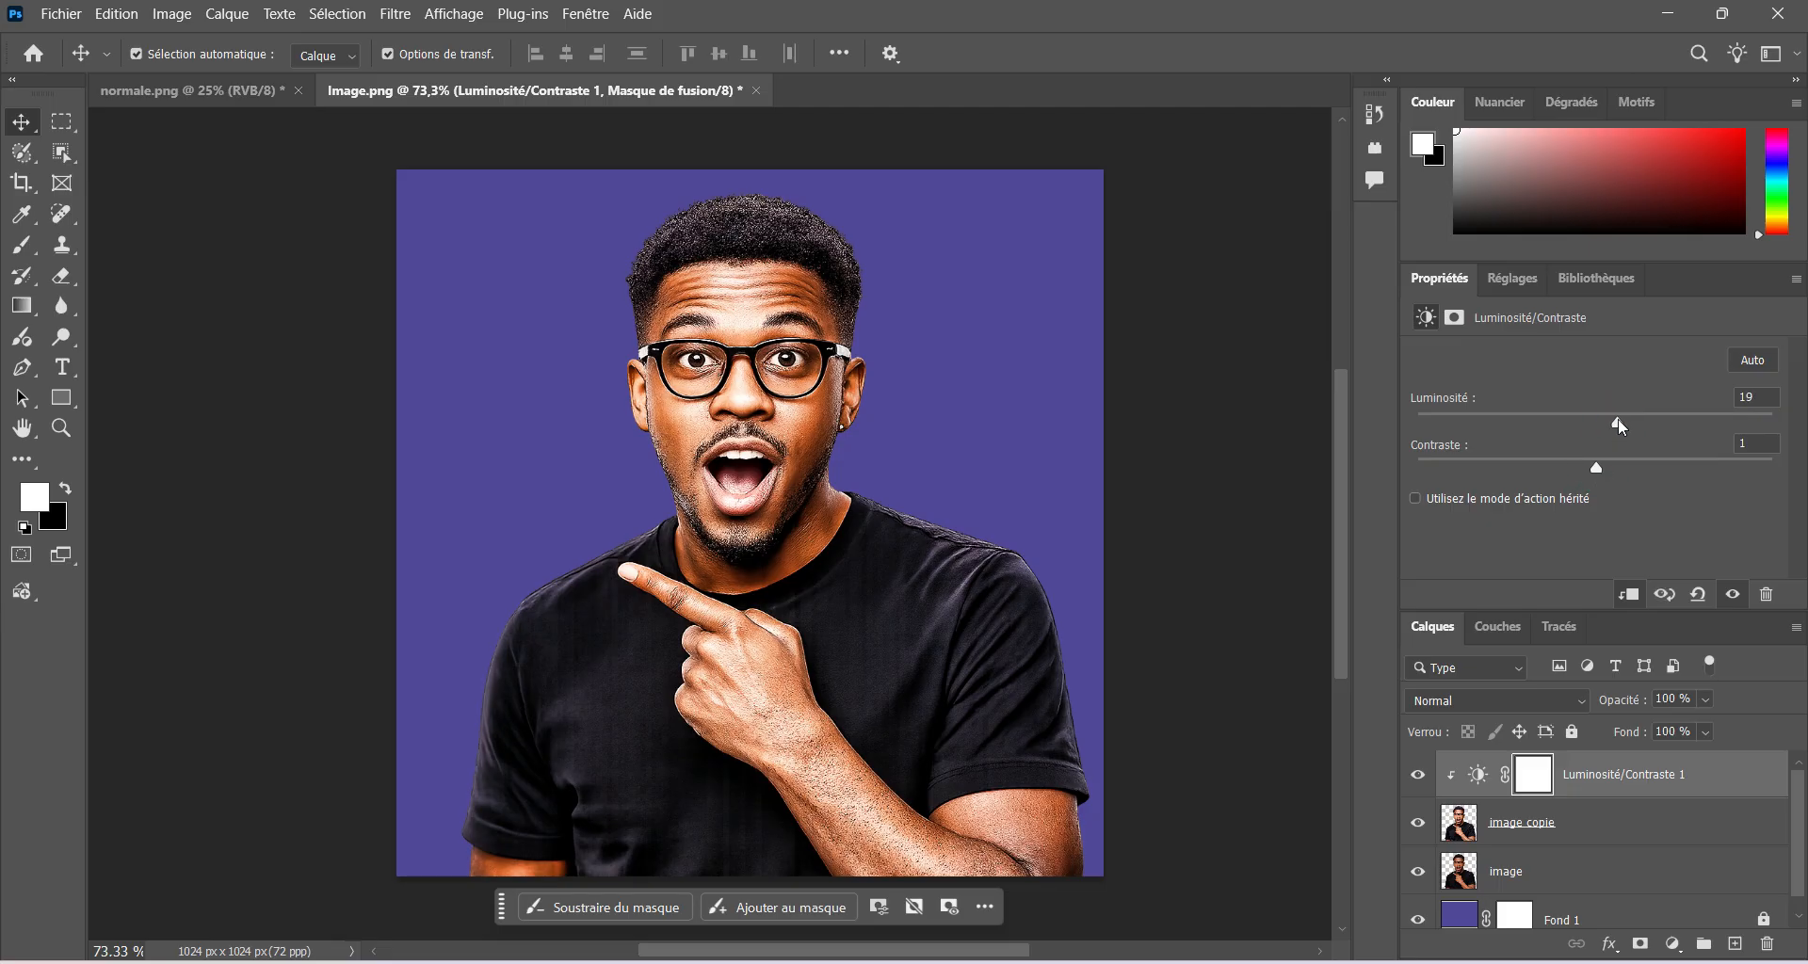
{"action": "left_click_drag", "start_coordinate": [1624, 415], "coordinate": [1618, 421]}
{"action": "left_click", "coordinate": [1419, 776]}
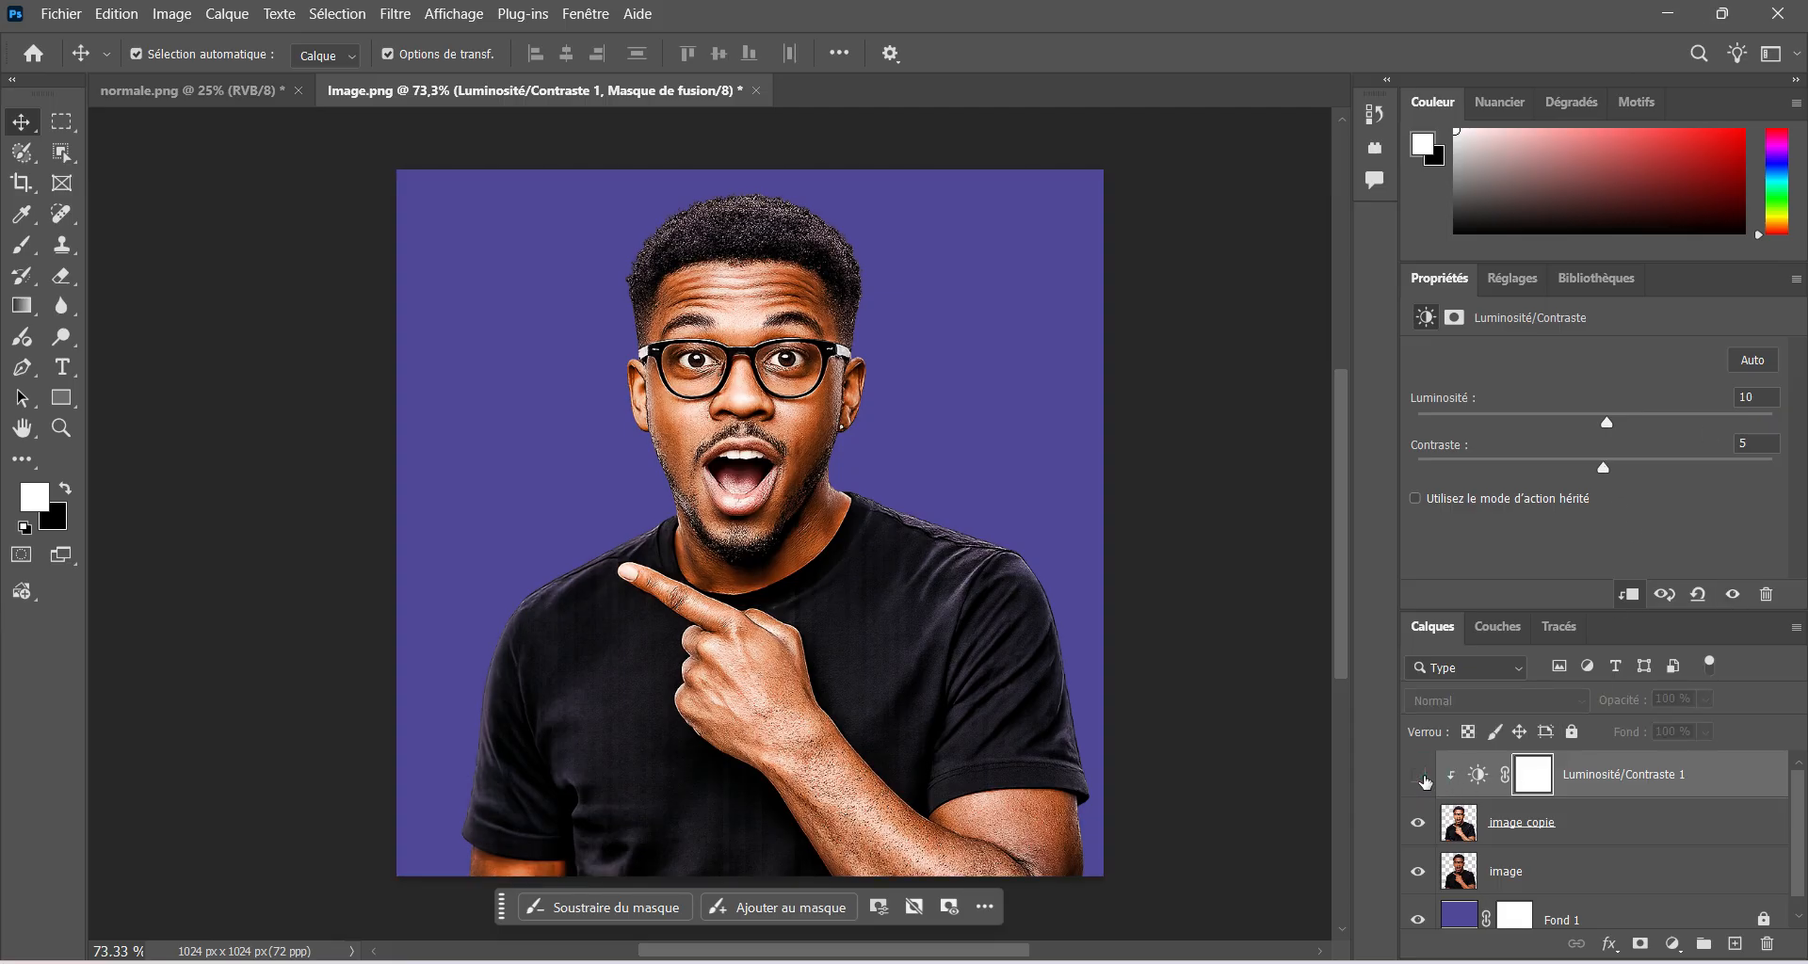
{"action": "left_click", "coordinate": [1419, 776]}
{"action": "left_click", "coordinate": [1589, 821]}
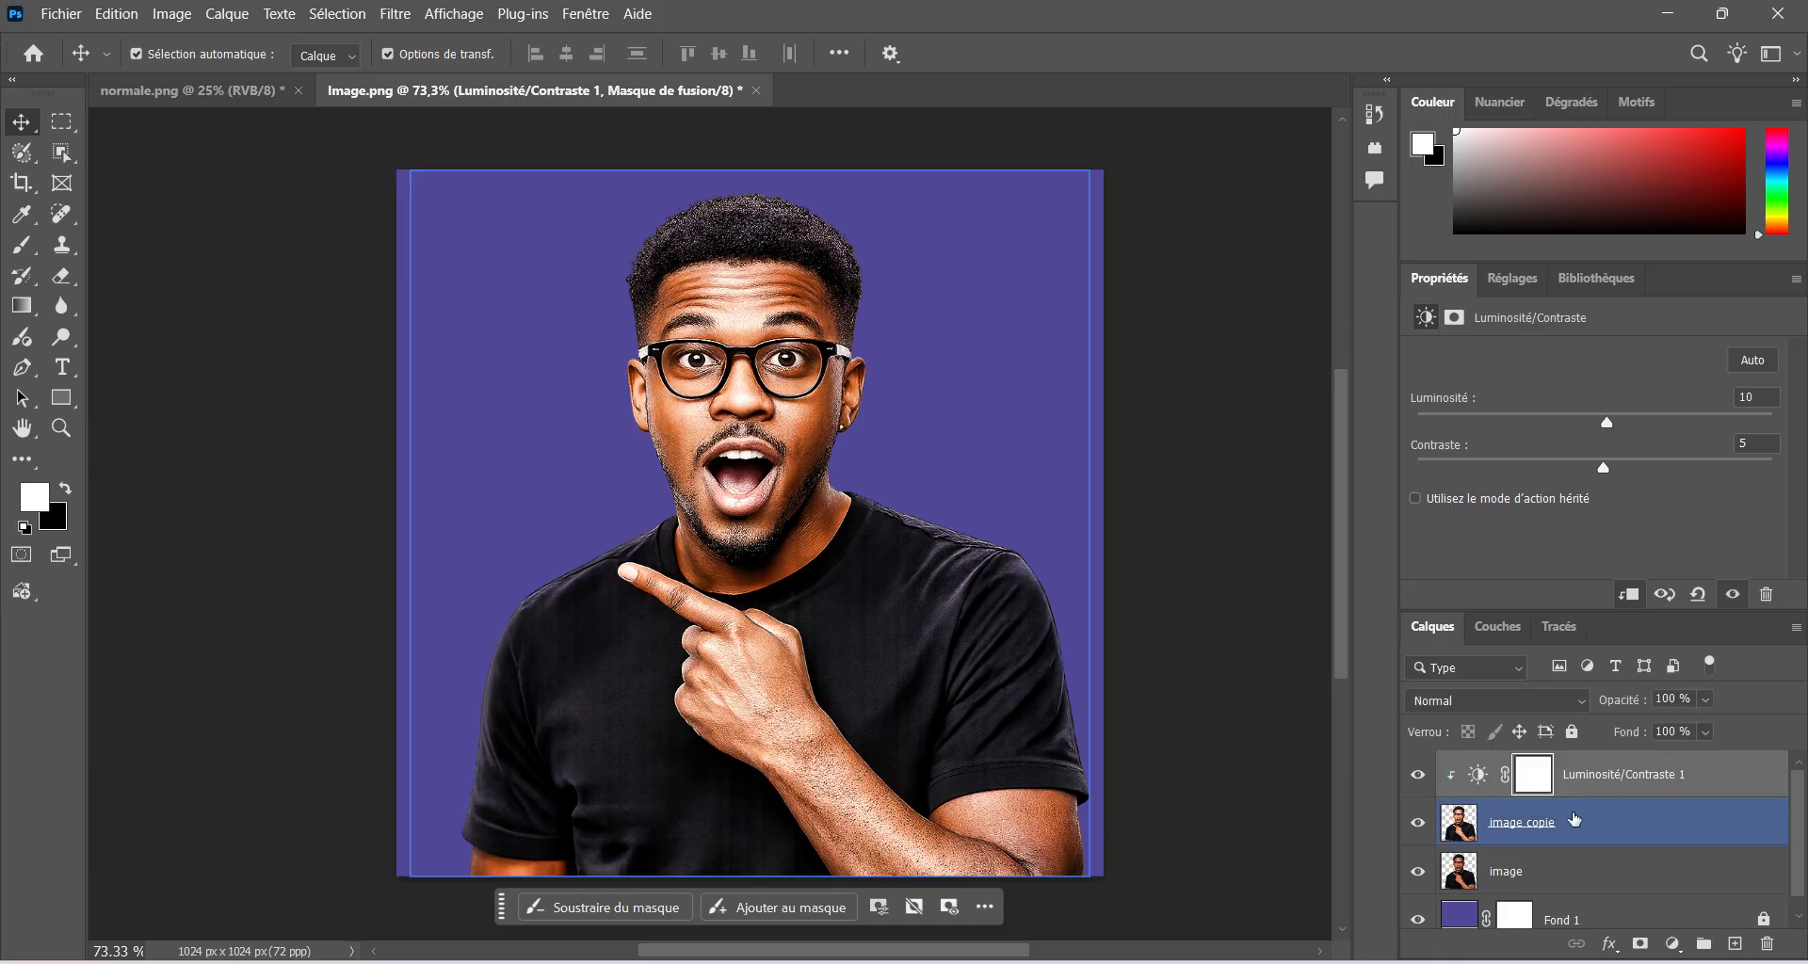
{"action": "left_click", "coordinate": [1435, 819], "text": "ctrl"}
{"action": "left_click", "coordinate": [1440, 821]}
{"action": "left_click", "coordinate": [1436, 803], "text": "ctrl"}
{"action": "left_click", "coordinate": [1473, 812]}
{"action": "left_click", "coordinate": [1438, 799], "text": "ctrl"}
{"action": "left_click", "coordinate": [1516, 871]}
{"action": "left_click", "coordinate": [1459, 829]}
{"action": "left_click", "coordinate": [1551, 873]}
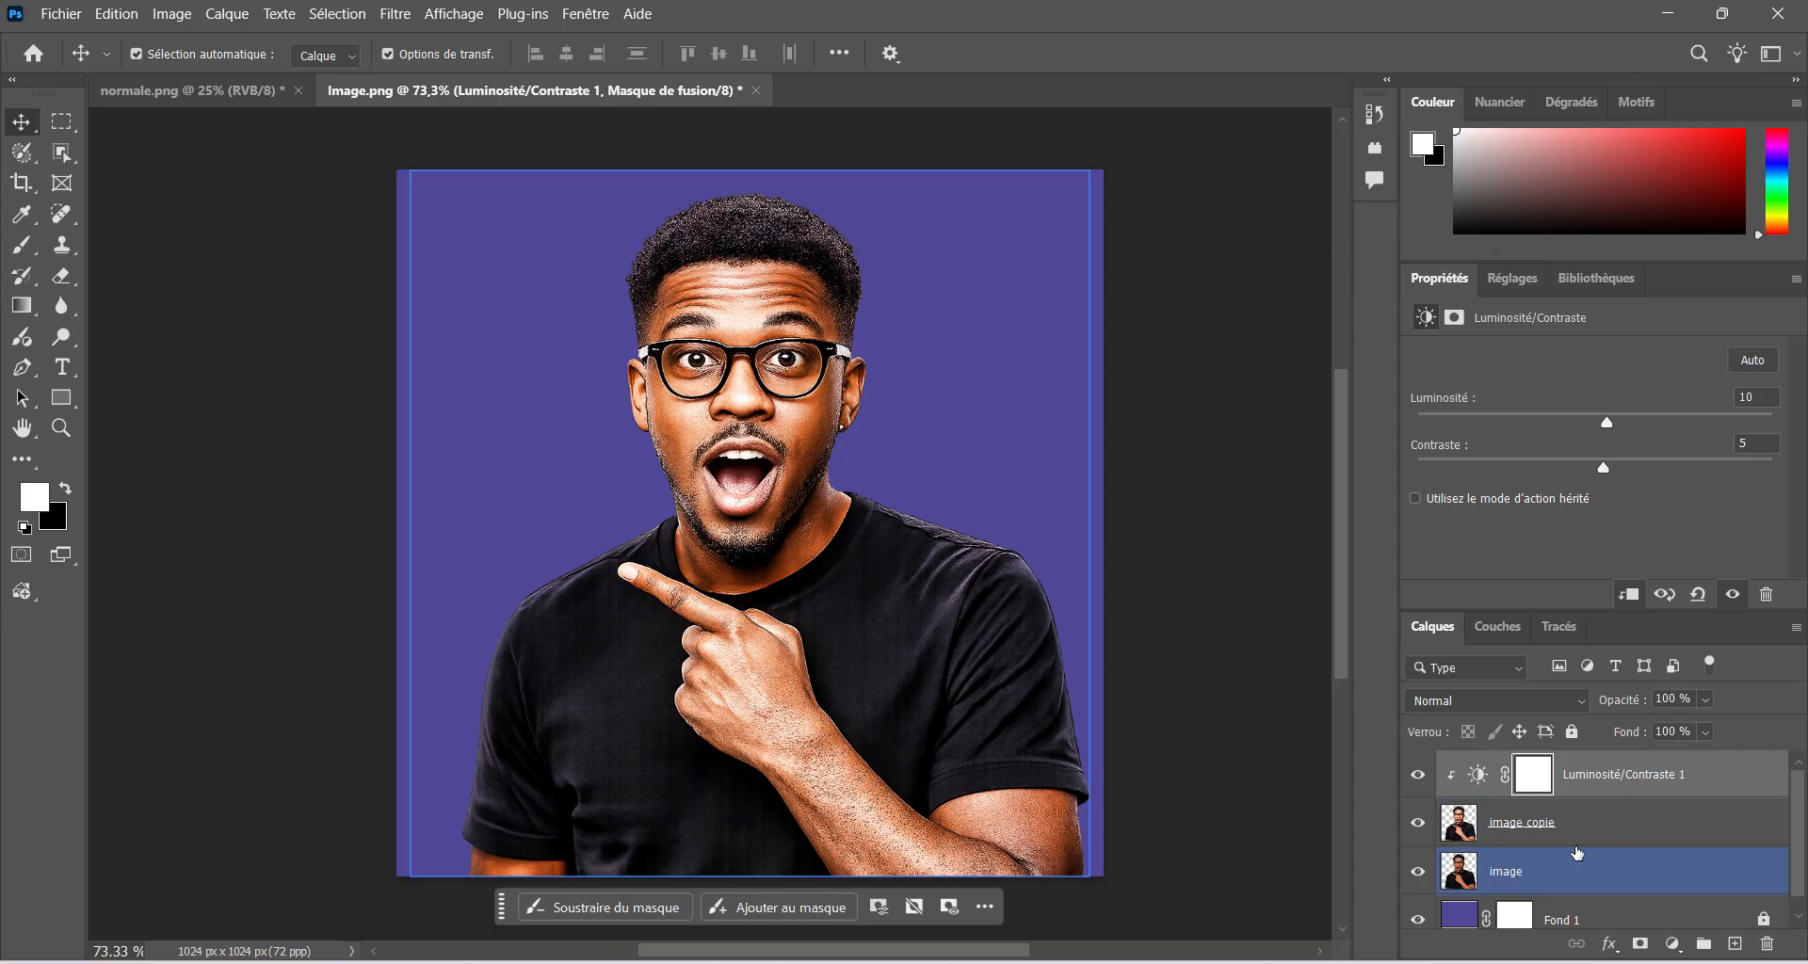
{"action": "left_click", "coordinate": [1598, 821]}
{"action": "left_click", "coordinate": [1594, 801], "text": "ctrl"}
{"action": "left_click", "coordinate": [1549, 819]}
{"action": "left_click", "coordinate": [1458, 790], "text": "ctrl"}
{"action": "left_click", "coordinate": [1480, 814]}
{"action": "left_click", "coordinate": [1436, 824], "text": "ctrl"}
Compare the retouched portrait with the original by hiding and showing the image copie layer.
{"action": "left_click", "coordinate": [1431, 828]}
{"action": "left_click", "coordinate": [1420, 825]}
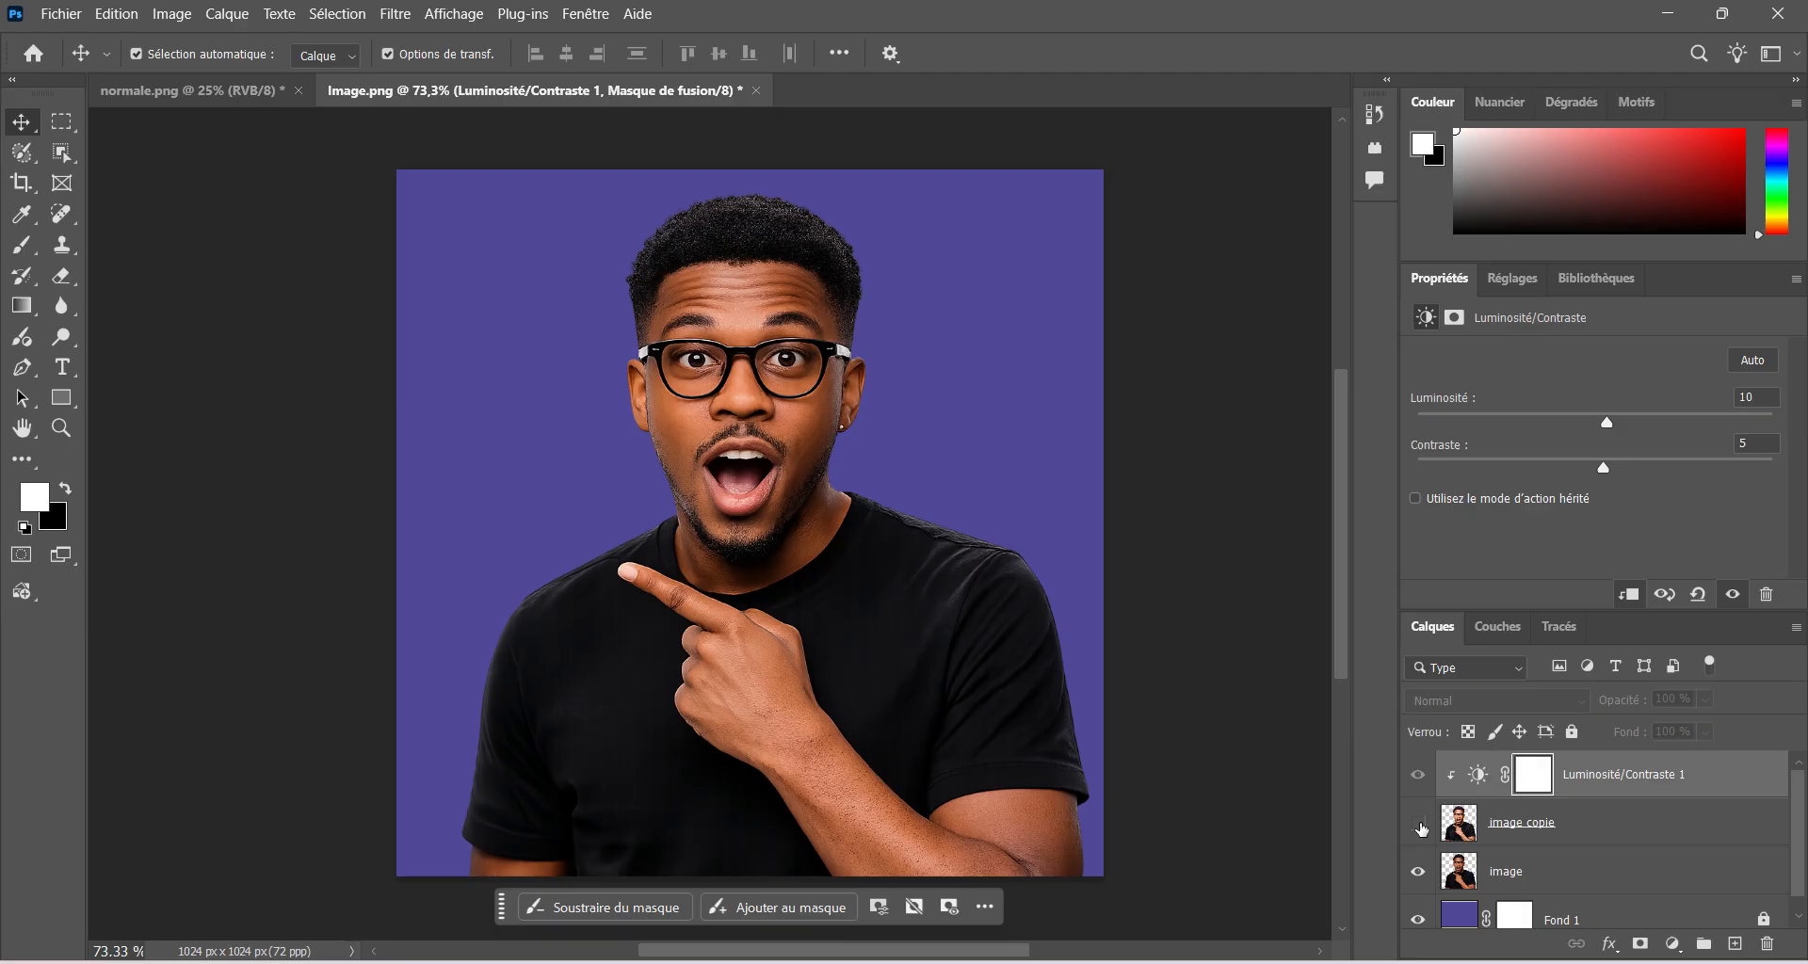
{"action": "left_click", "coordinate": [1420, 827]}
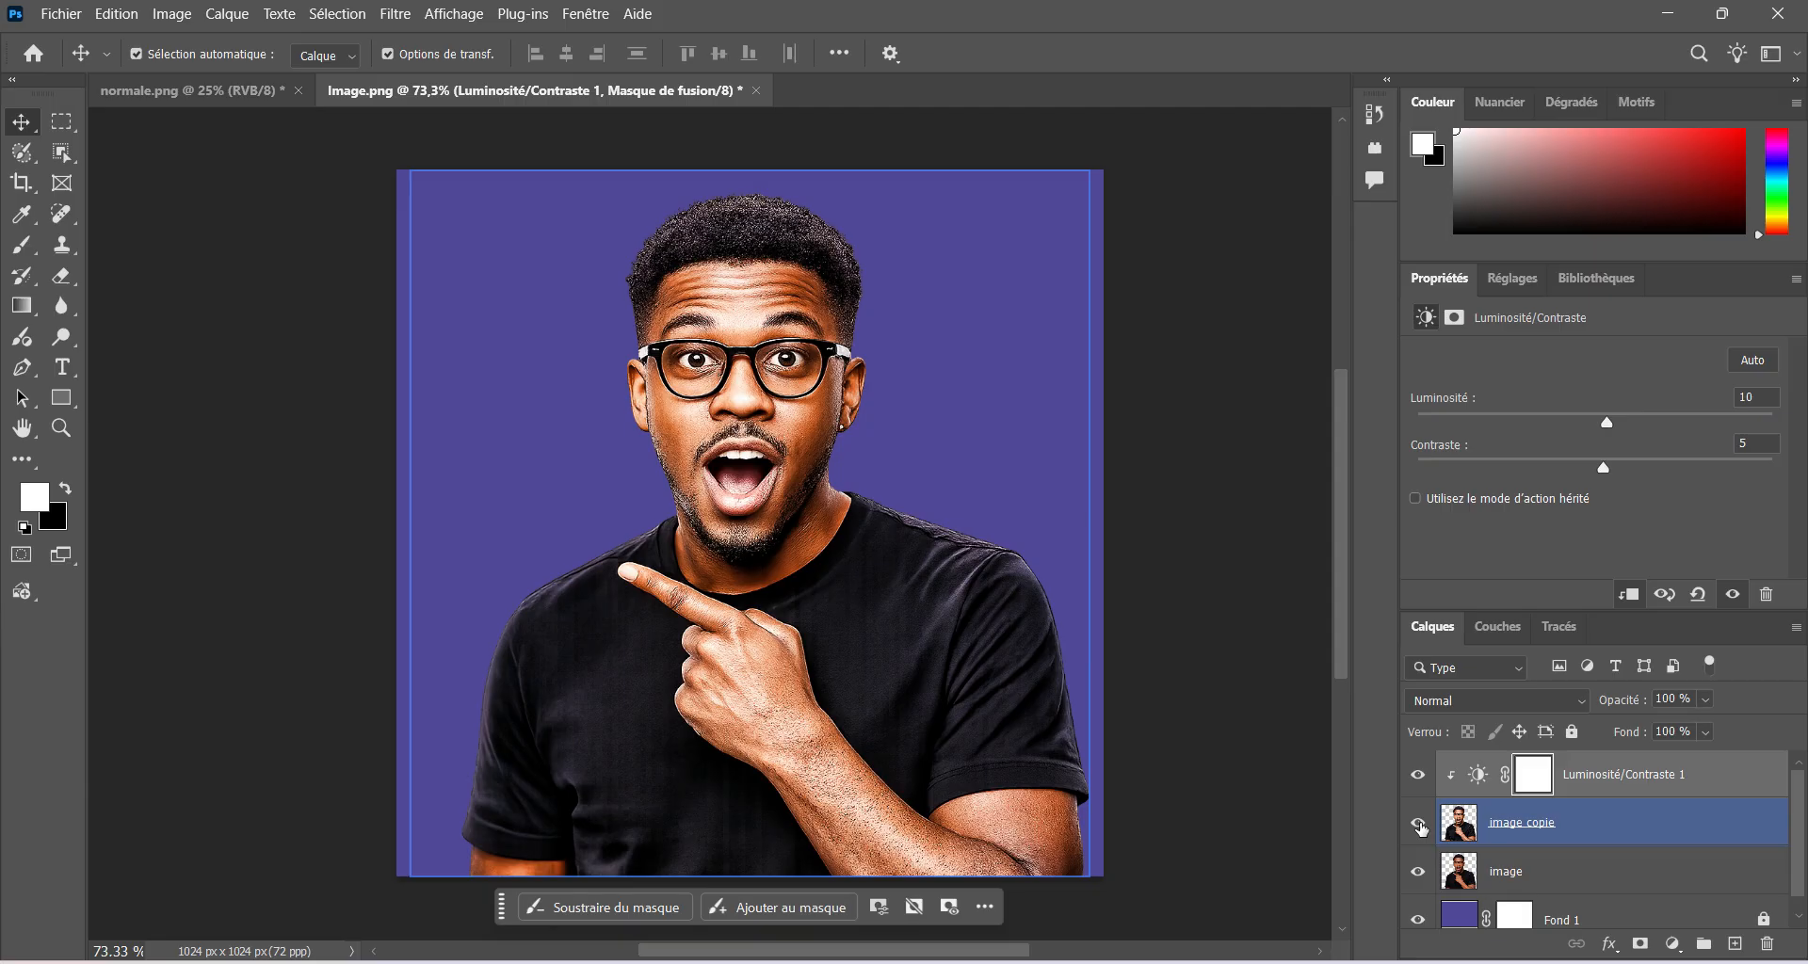
{"action": "scroll", "coordinate": [932, 732], "scroll_direction": "down", "scroll_amount": 1}
{"action": "scroll", "coordinate": [895, 727], "scroll_direction": "down", "scroll_amount": 1}
{"action": "scroll", "coordinate": [885, 727], "scroll_direction": "up", "scroll_amount": 2}
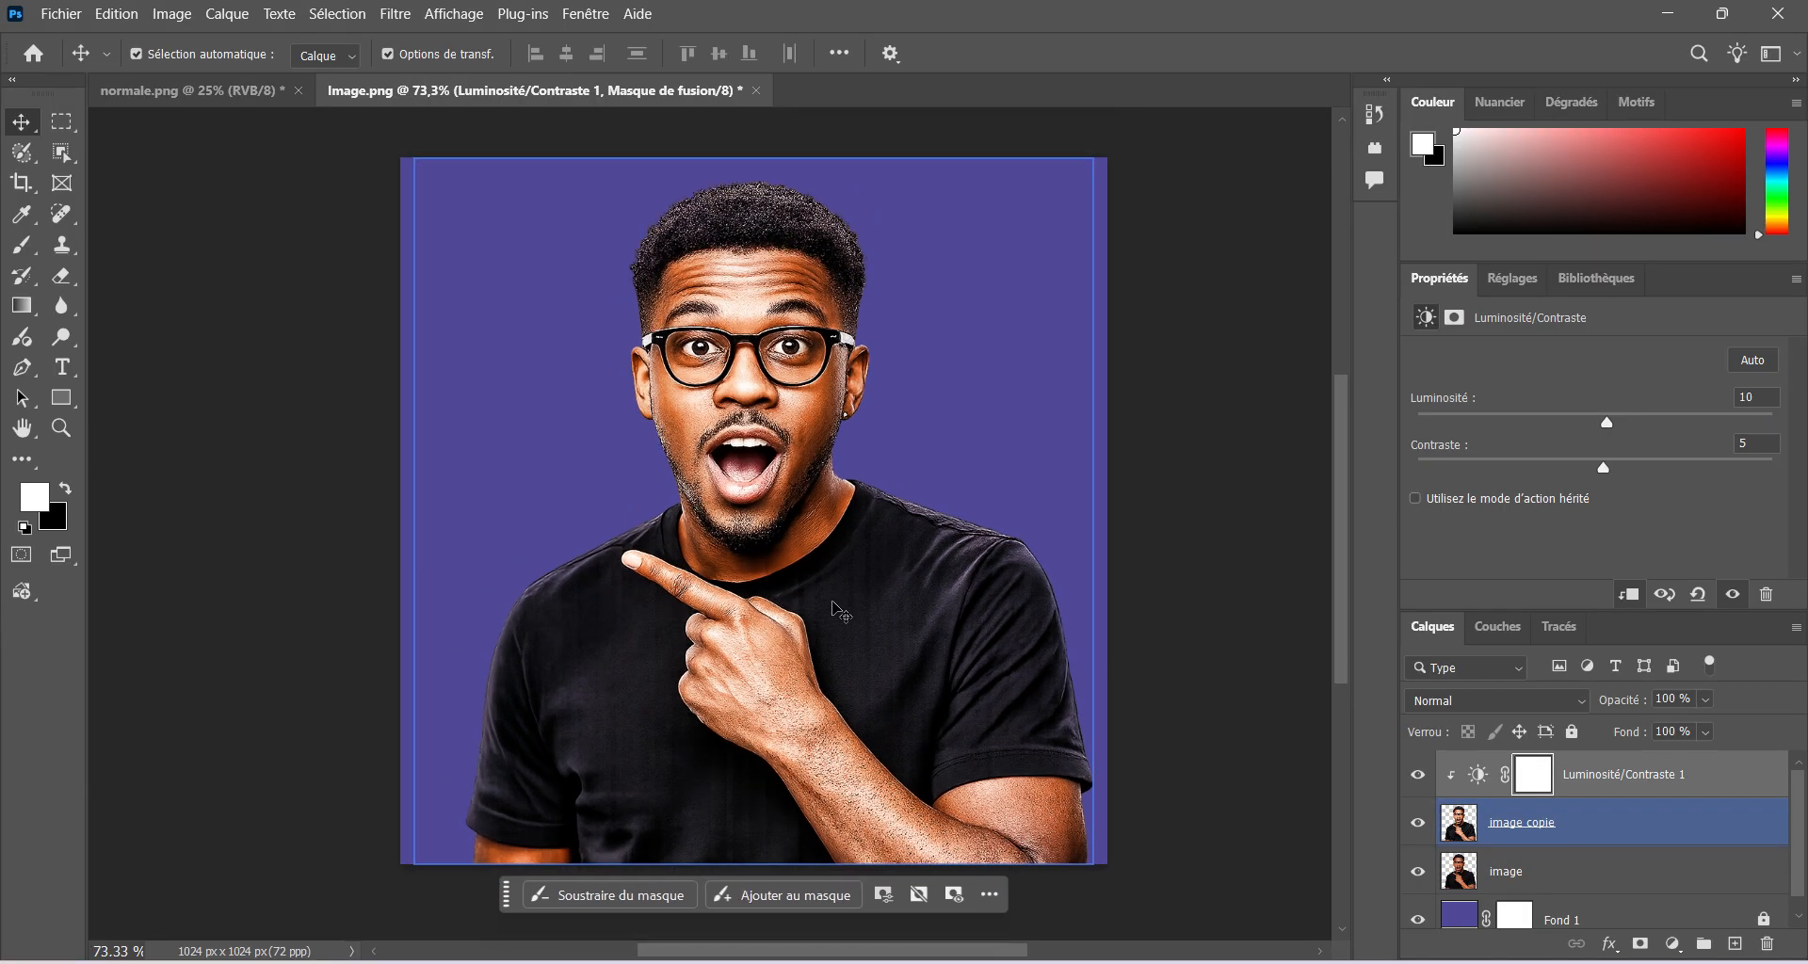
{"action": "mouse_move", "coordinate": [895, 593]}
{"action": "left_mouse_down"}
{"action": "mouse_move", "coordinate": [835, 603]}
{"action": "mouse_move", "coordinate": [868, 610]}
{"action": "left_mouse_up"}
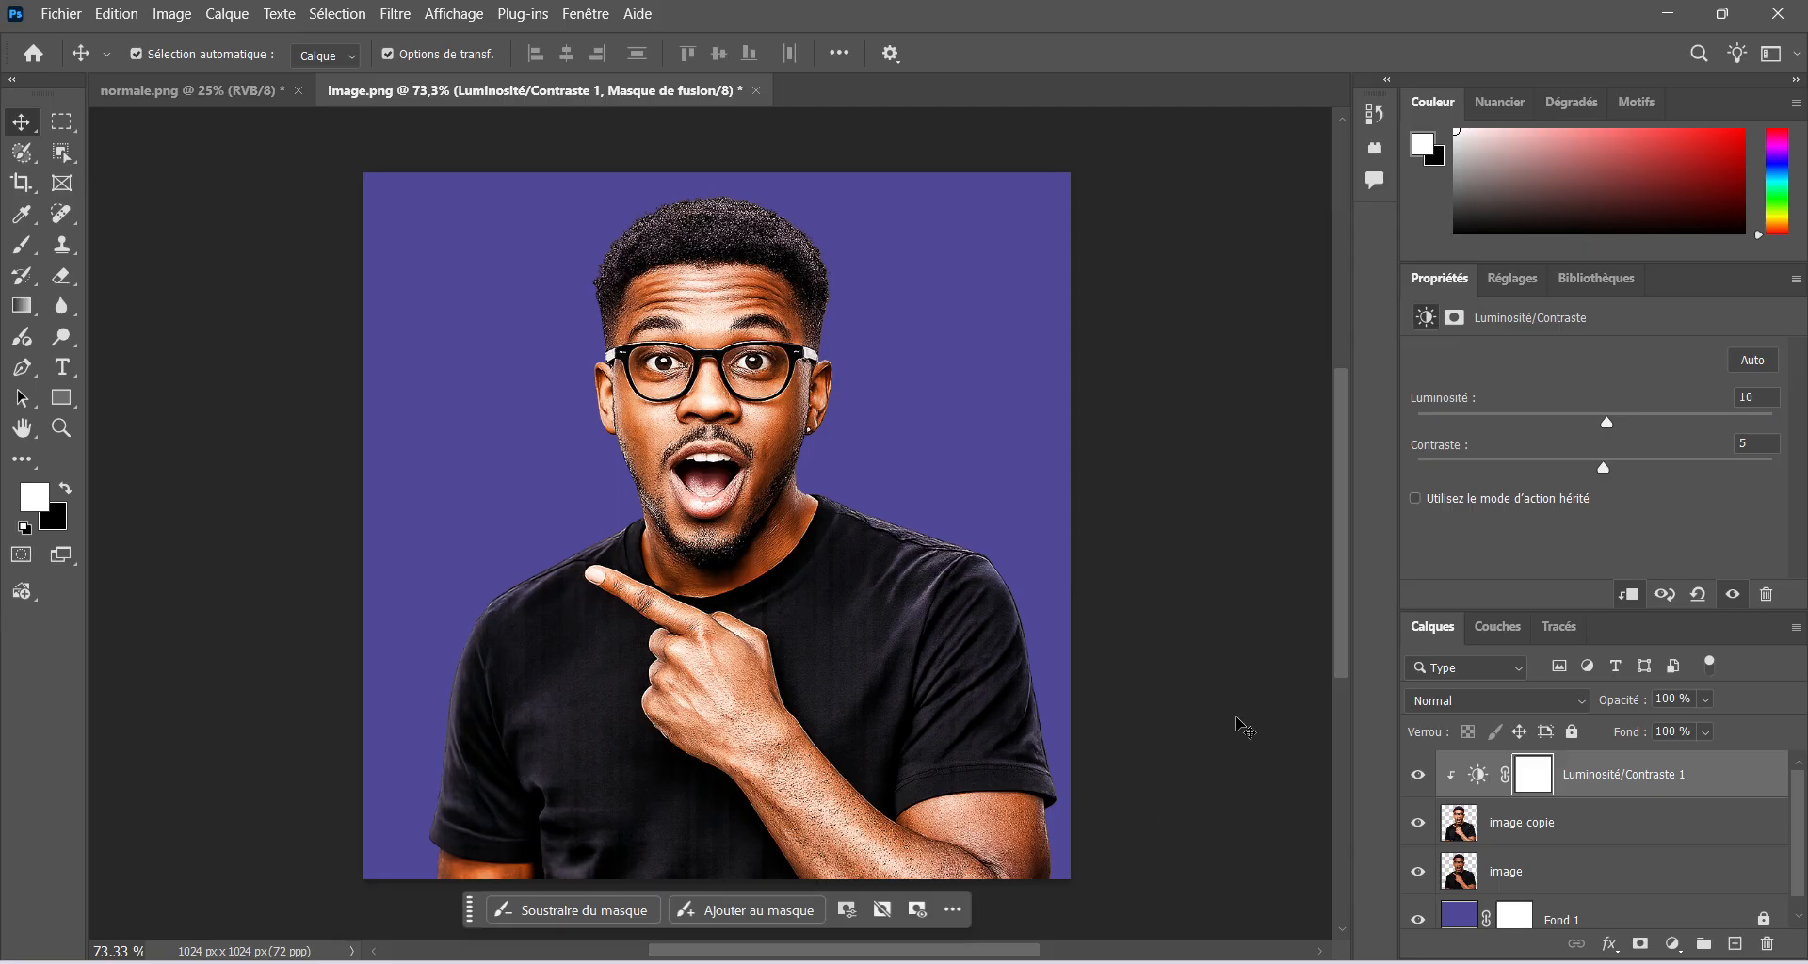
{"action": "left_click", "coordinate": [919, 727]}
{"action": "left_click", "coordinate": [1153, 595]}
{"action": "left_click", "coordinate": [914, 575]}
{"action": "left_click", "coordinate": [1175, 578]}
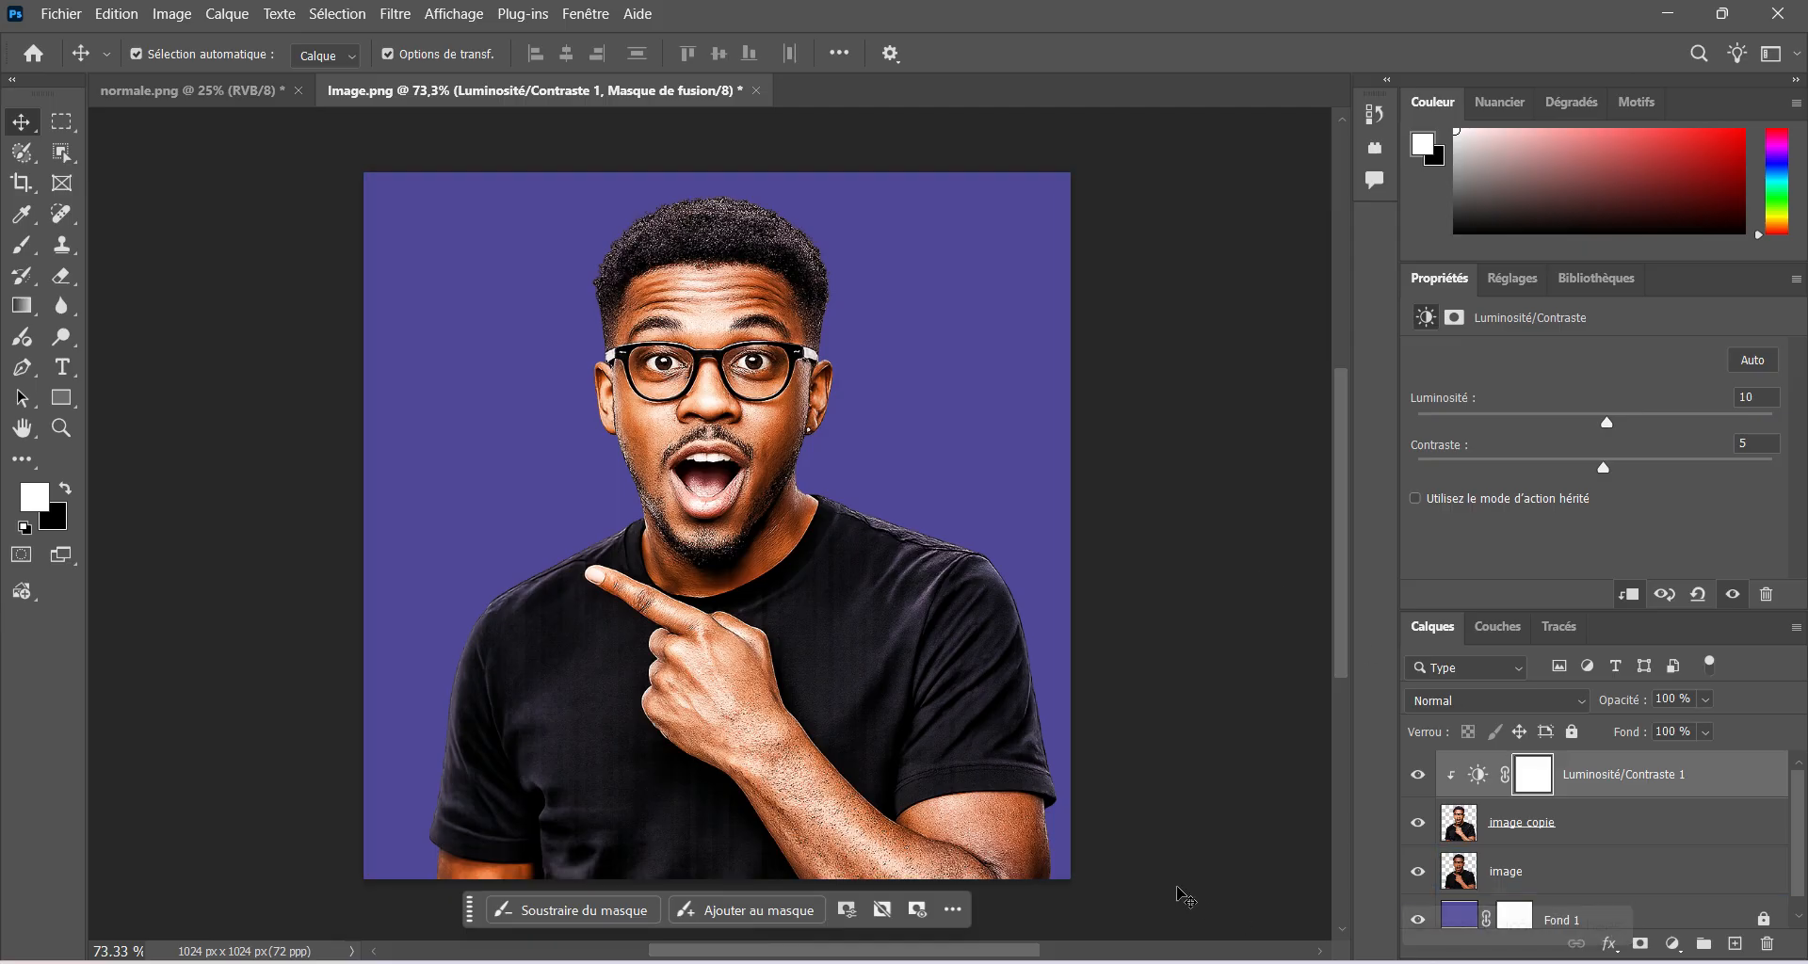
{"action": "left_click", "coordinate": [768, 492]}
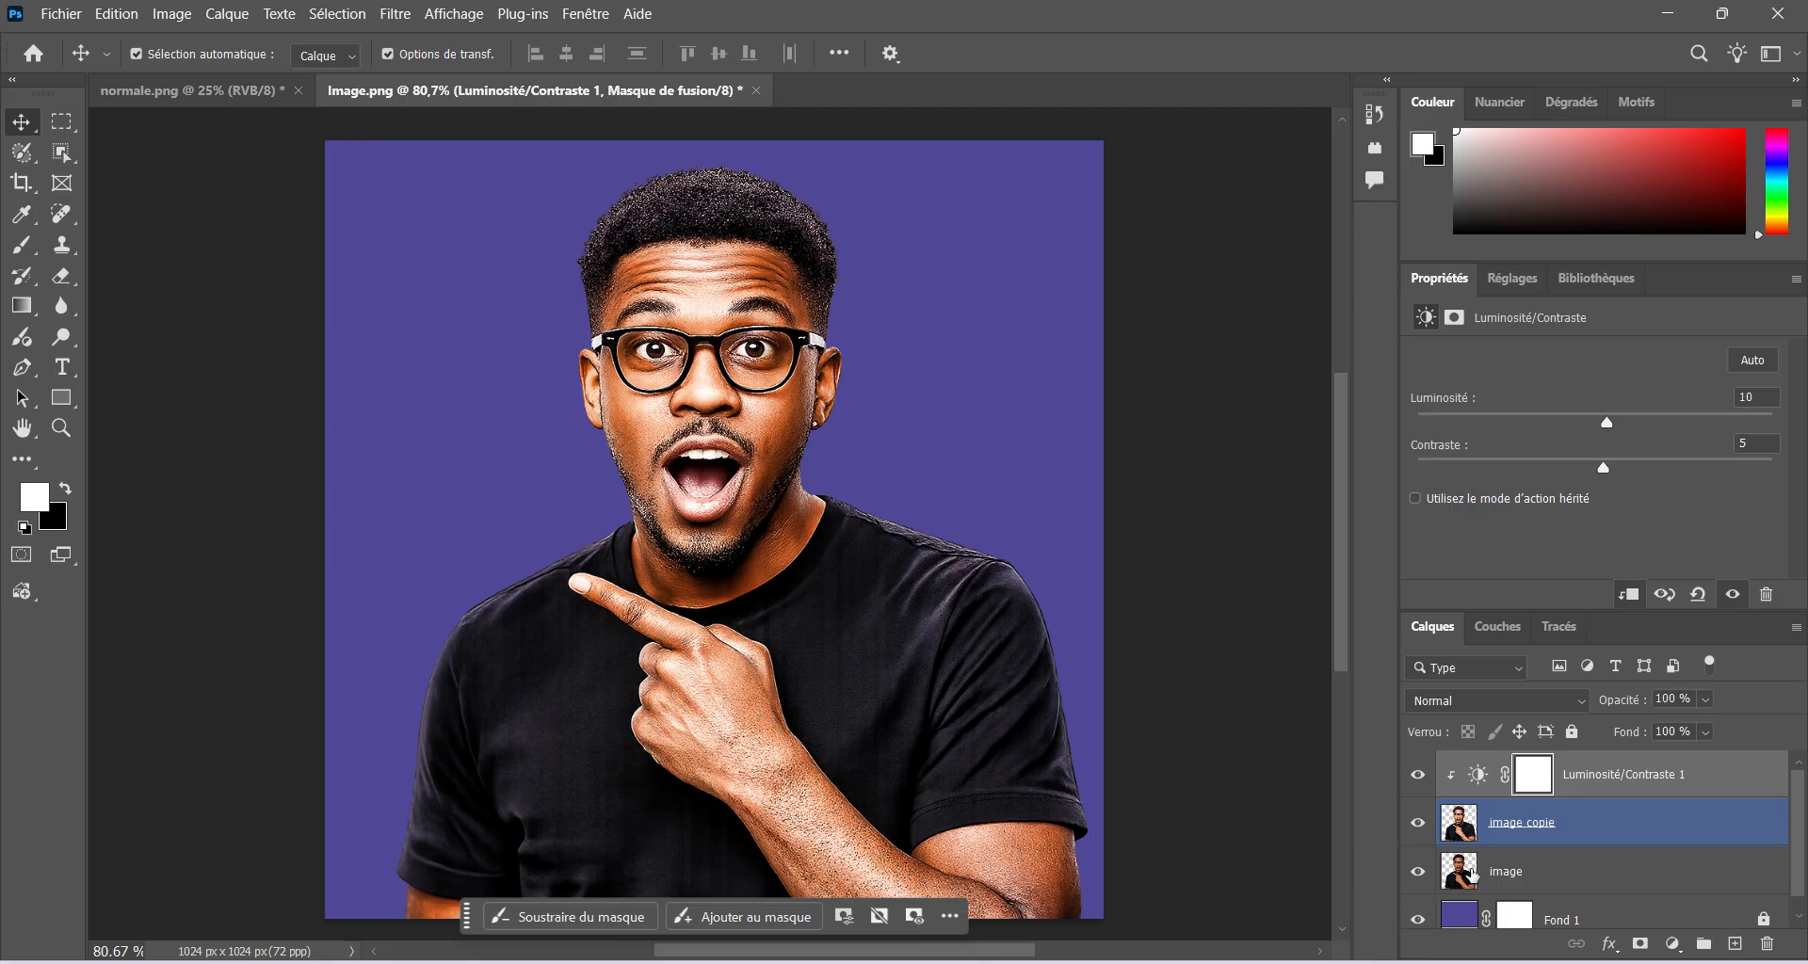